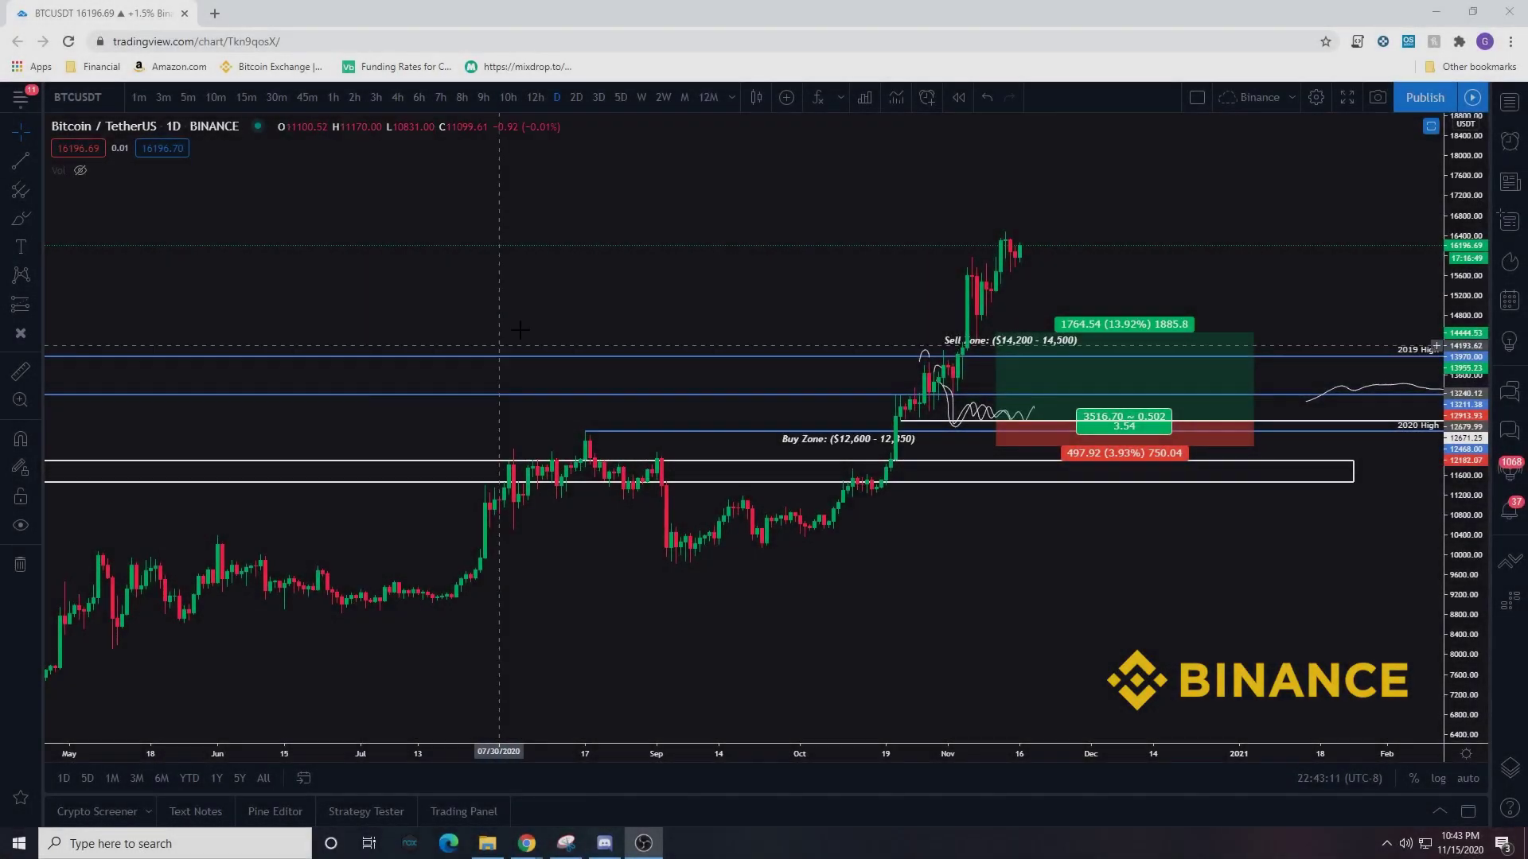
Step: Remove all existing drawings from the BTCUSDT daily chart
{"action": "left_click_drag", "start_coordinate": [731, 350], "coordinate": [583, 344]}
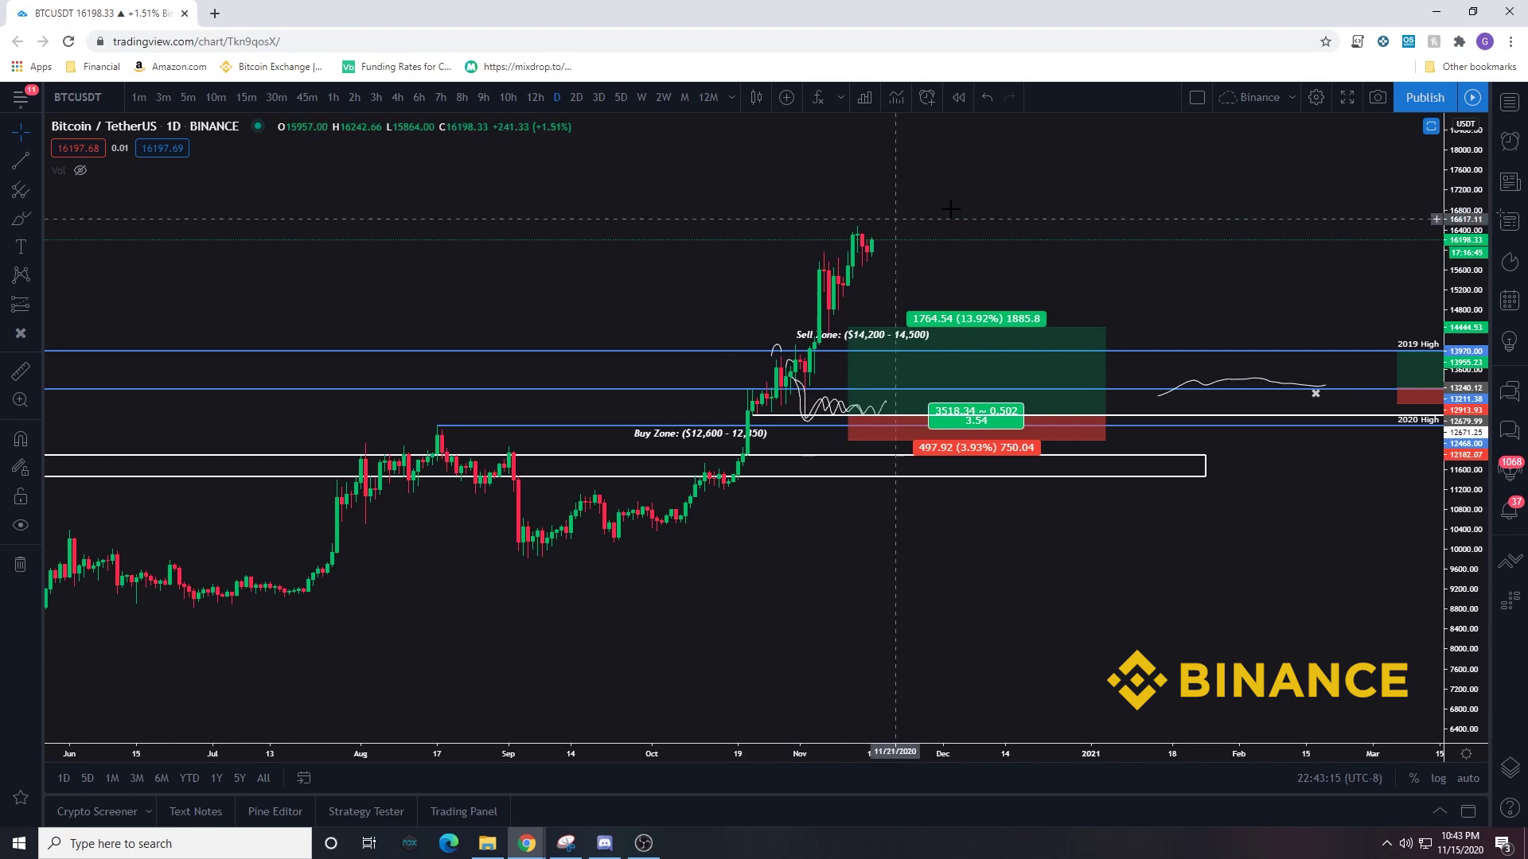
{"action": "left_click_drag", "start_coordinate": [563, 300], "coordinate": [649, 300]}
{"action": "right_click", "coordinate": [508, 295]}
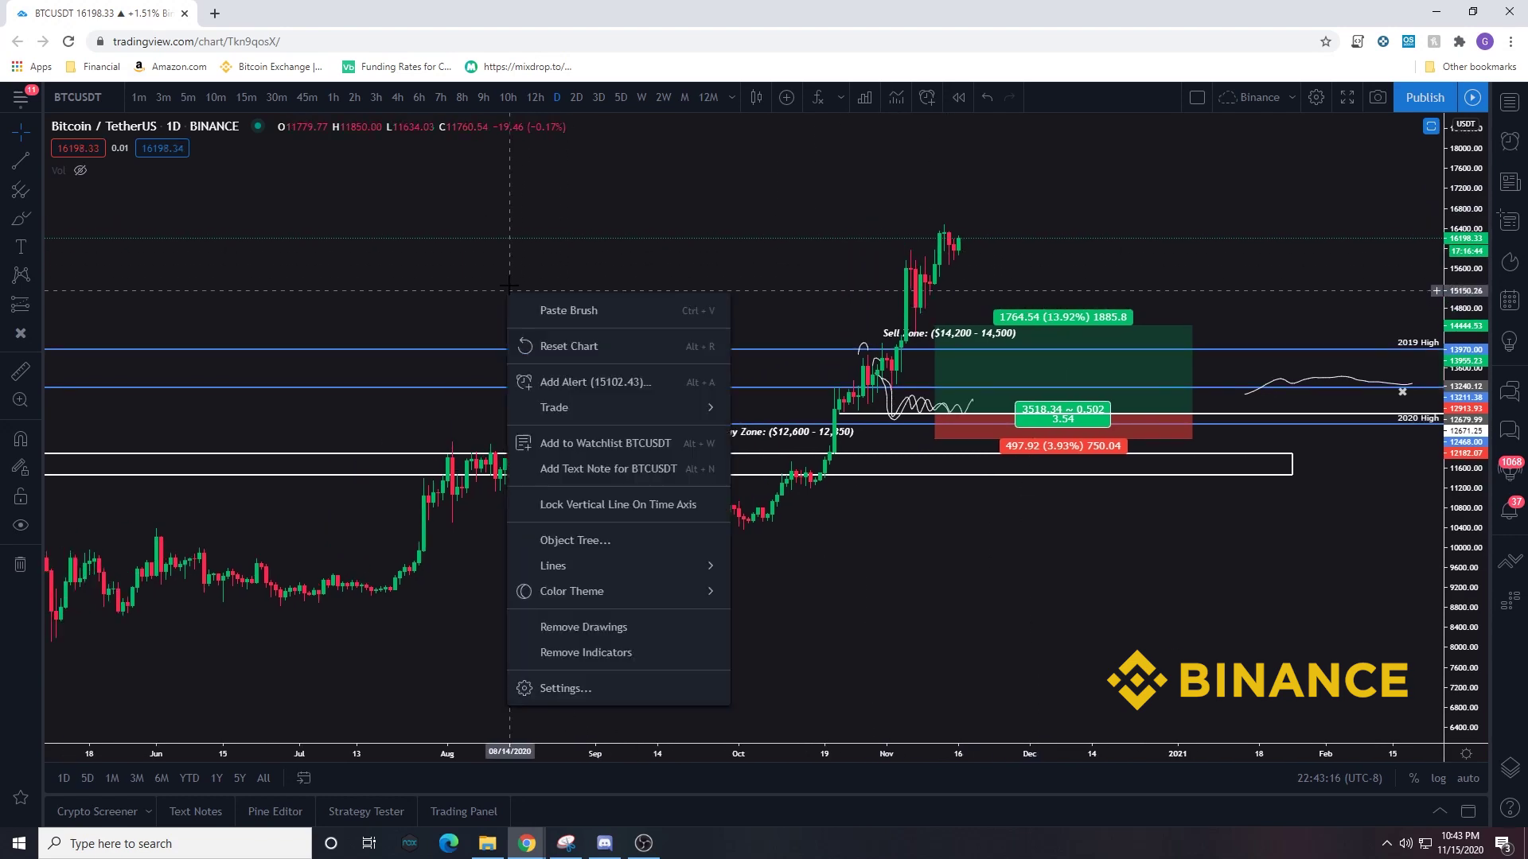
{"action": "left_click", "coordinate": [593, 634]}
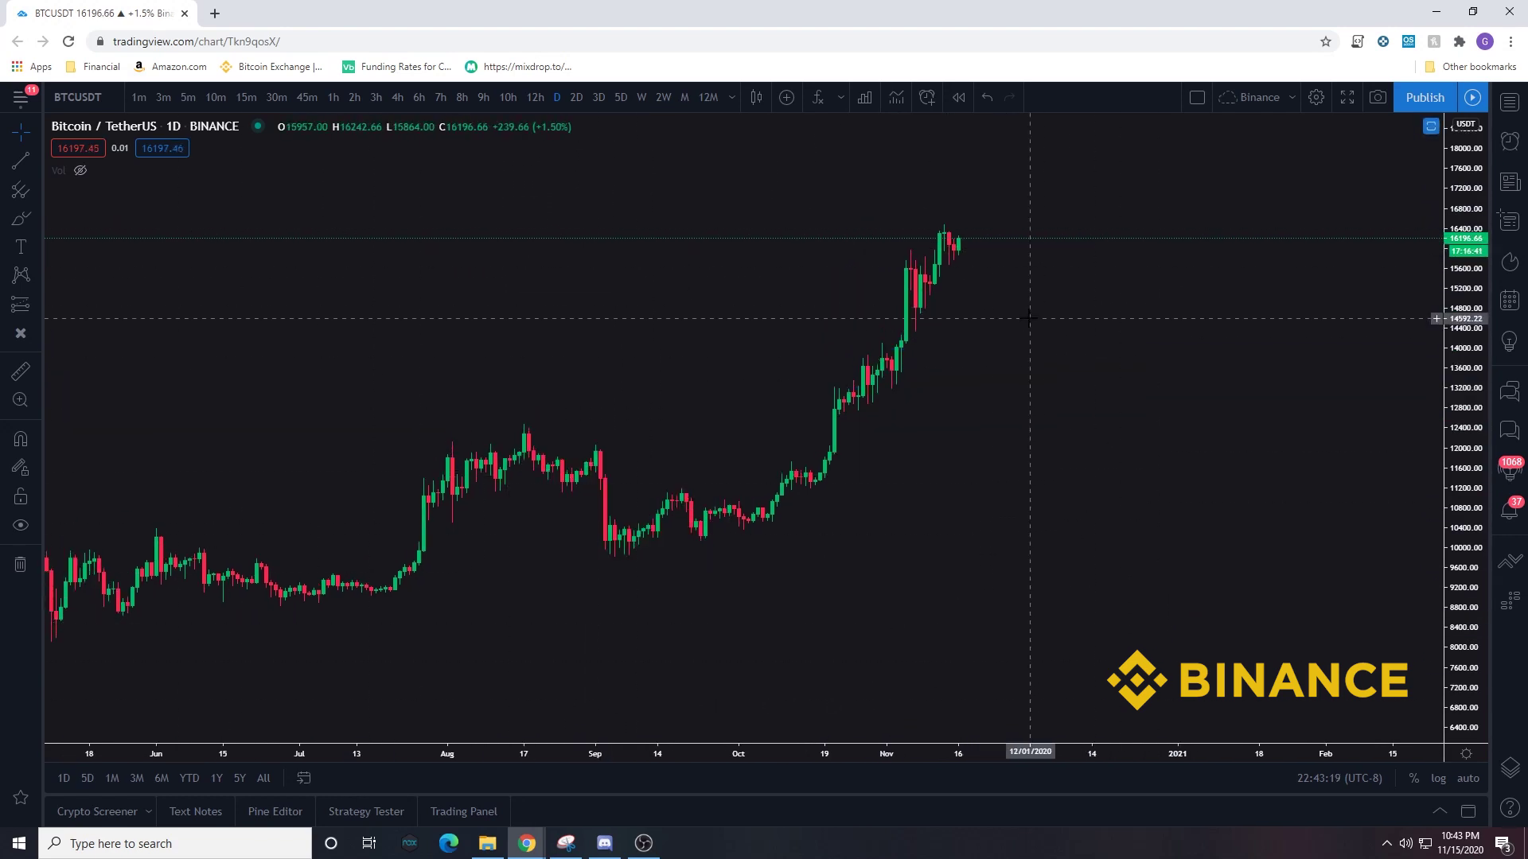
Step: Switch the chart to the weekly timeframe and reset its view
{"action": "scroll", "coordinate": [706, 354], "scroll_direction": "left", "scroll_amount": 5}
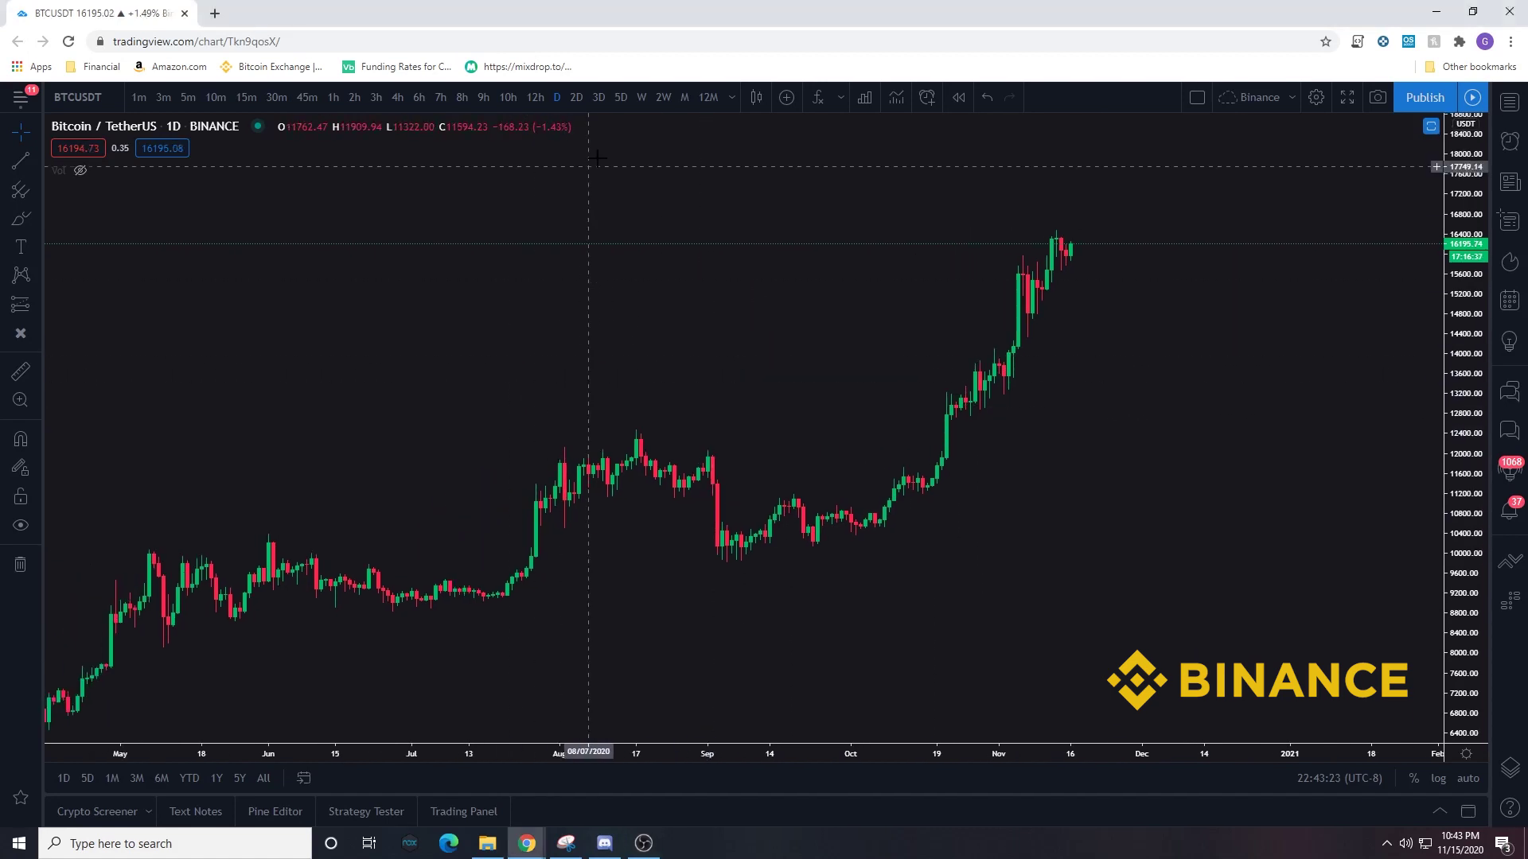
{"action": "left_click", "coordinate": [641, 97]}
{"action": "right_click", "coordinate": [713, 314]}
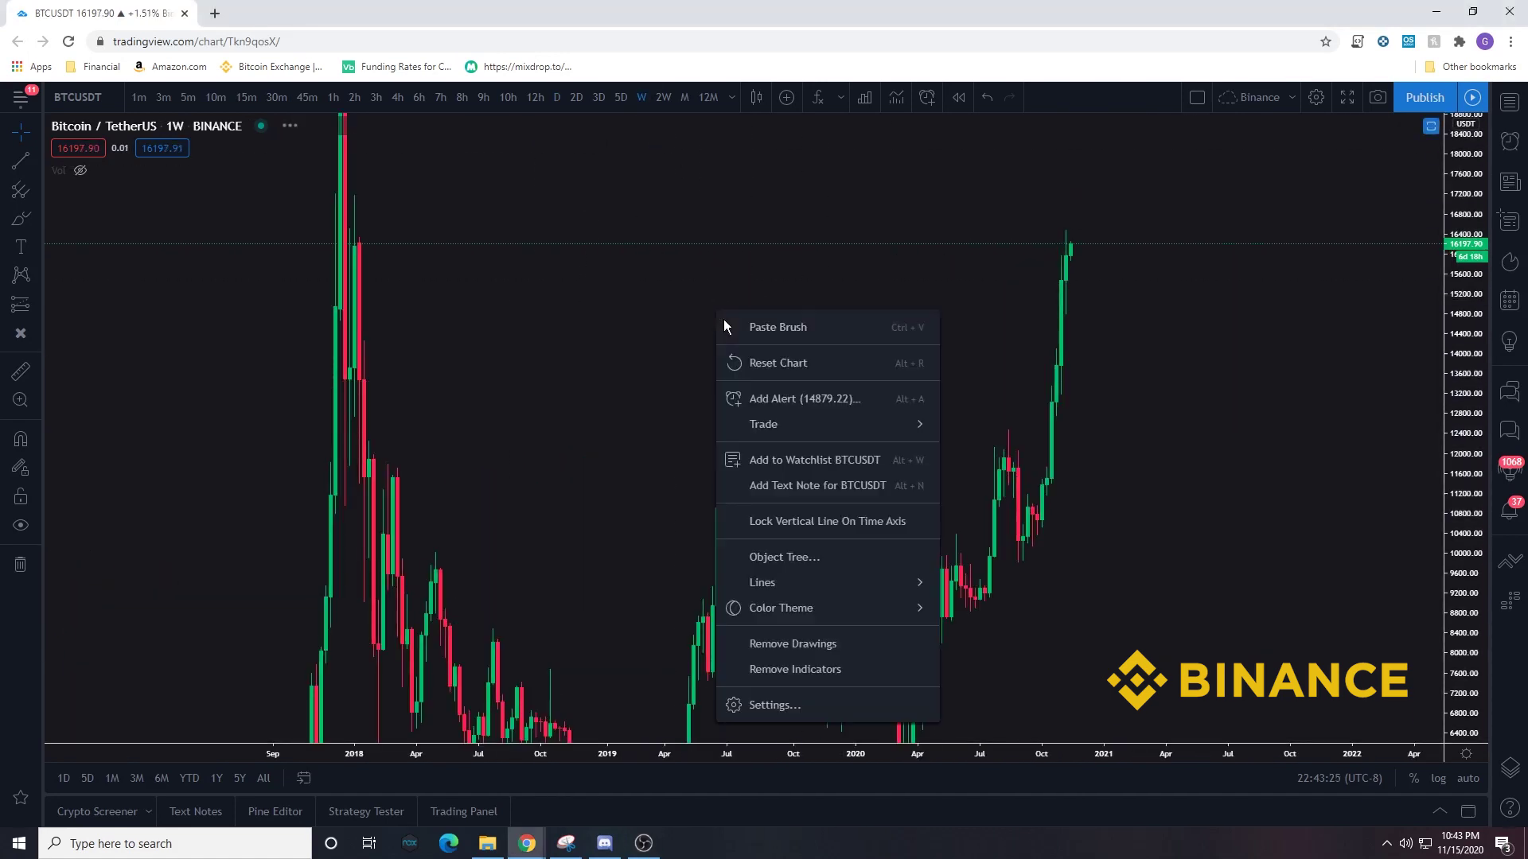
{"action": "left_click", "coordinate": [744, 365]}
Step: Draw a horizontal ray from the 8 January 2018 weekly candle at about 16316.60
{"action": "left_click_drag", "start_coordinate": [899, 455], "coordinate": [581, 370]}
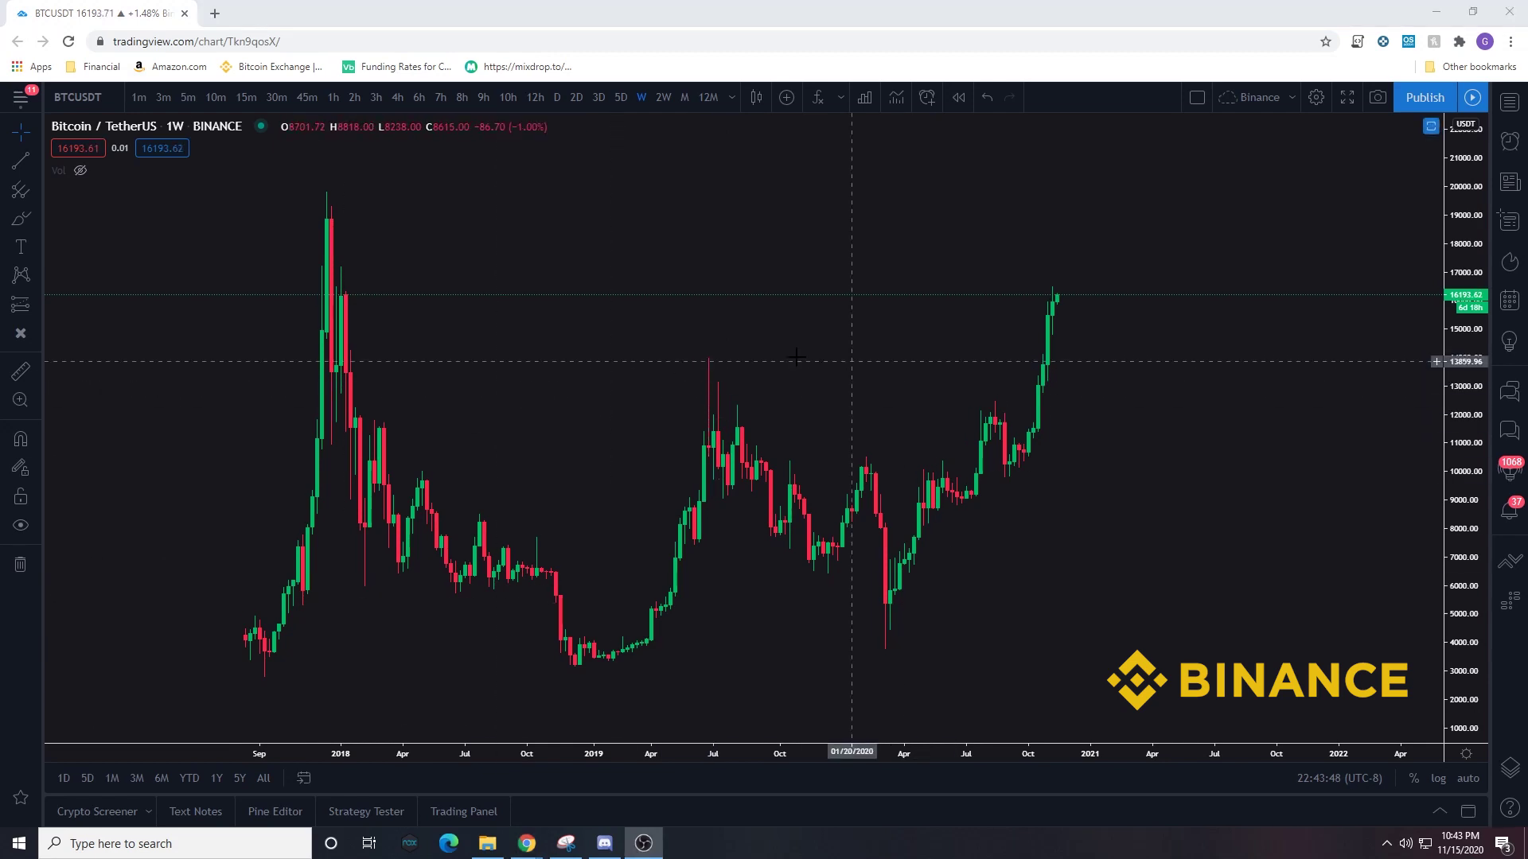
{"action": "mouse_move", "coordinate": [770, 364]}
{"action": "left_mouse_down"}
{"action": "mouse_move", "coordinate": [850, 365]}
{"action": "mouse_move", "coordinate": [590, 359]}
{"action": "mouse_move", "coordinate": [775, 359]}
{"action": "left_mouse_up"}
{"action": "scroll", "coordinate": [850, 364], "scroll_direction": "up", "scroll_amount": 3}
{"action": "left_click", "coordinate": [36, 162]}
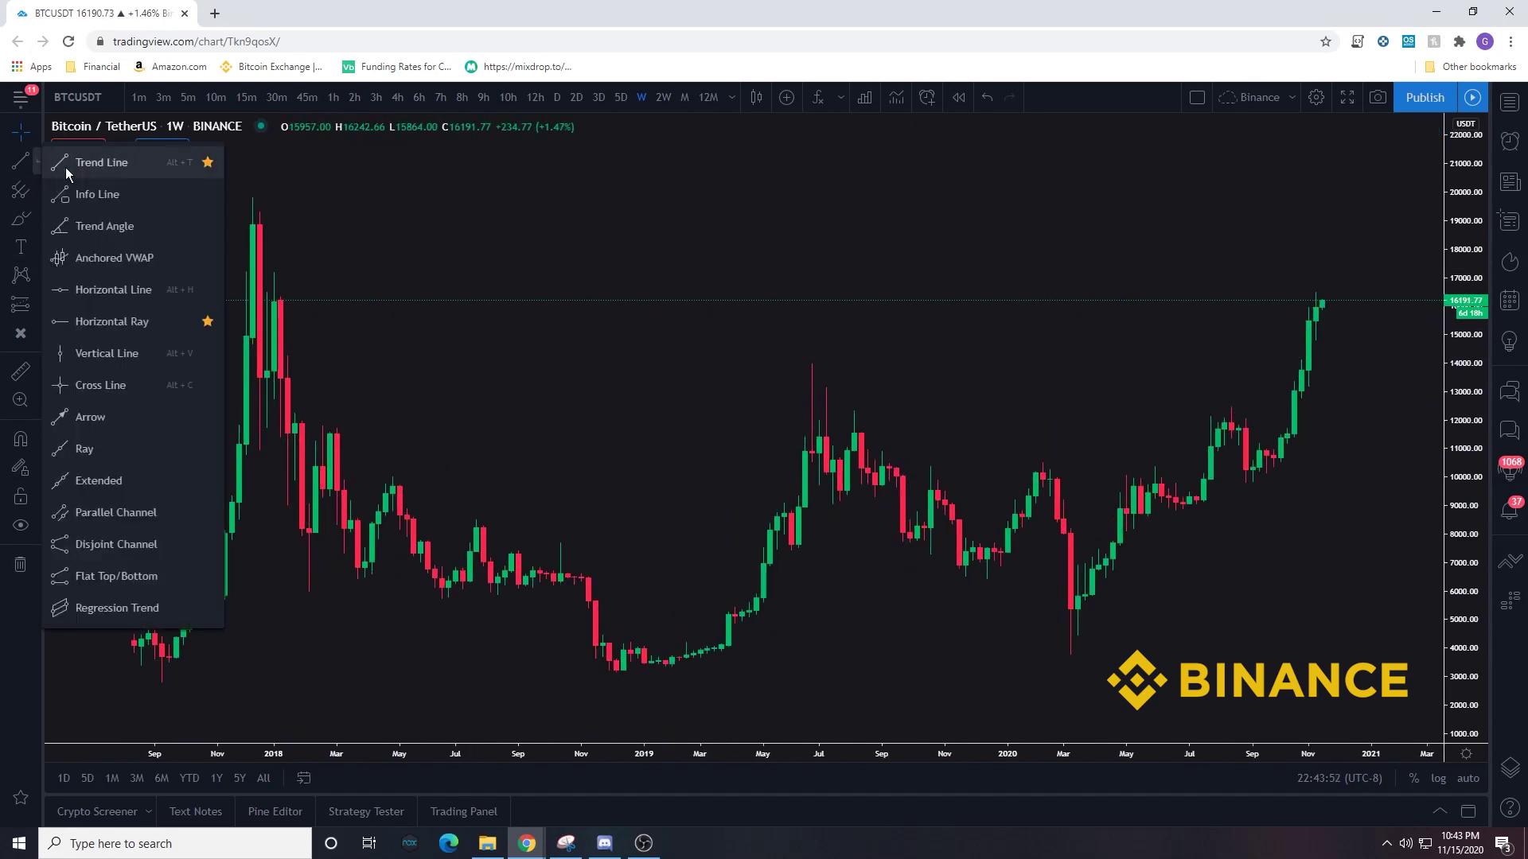
{"action": "left_click", "coordinate": [111, 322]}
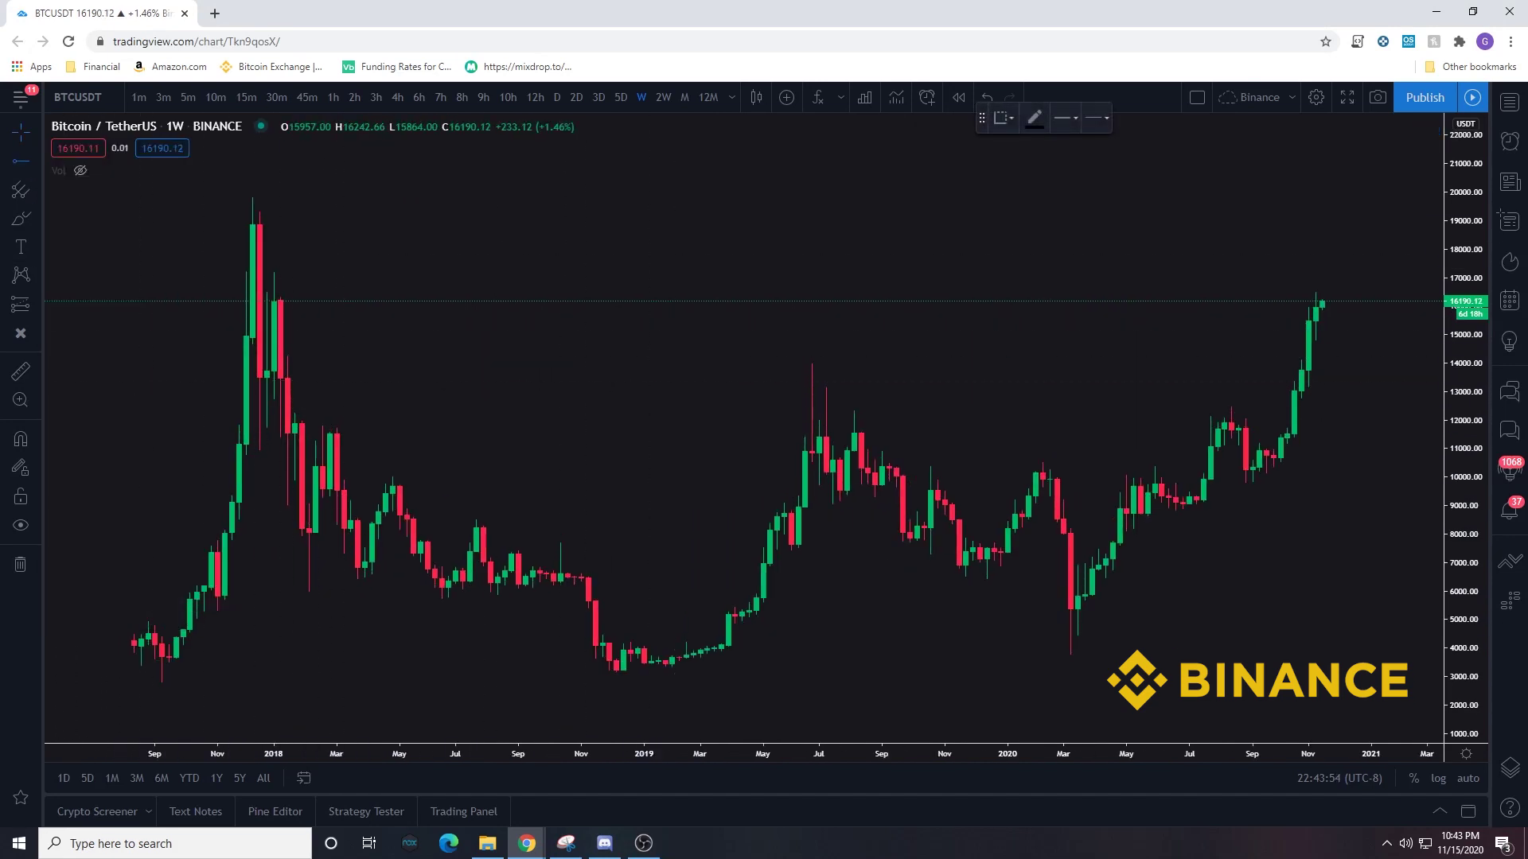
{"action": "scroll", "coordinate": [256, 385], "scroll_direction": "up", "scroll_amount": 2}
{"action": "left_click_drag", "start_coordinate": [256, 384], "coordinate": [315, 300]}
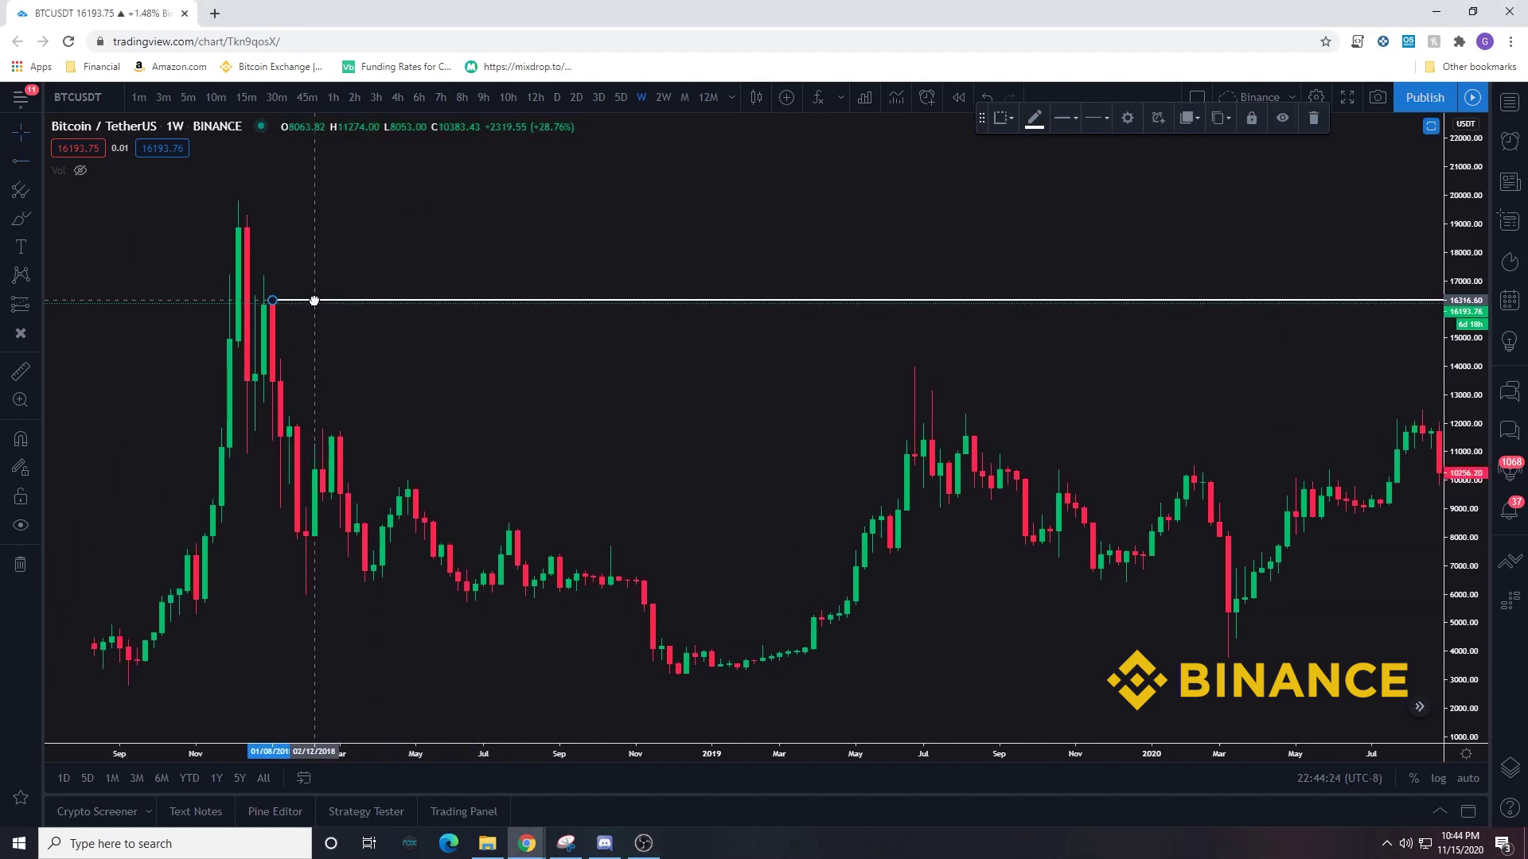
{"action": "left_click", "coordinate": [438, 405]}
Step: Move the ray to the start of January 2018 at about 16258.89 and draw another from the 22 January 2018 candle at about 12244.00
{"action": "left_click_drag", "start_coordinate": [1145, 406], "coordinate": [939, 412]}
{"action": "left_click_drag", "start_coordinate": [557, 390], "coordinate": [634, 392]}
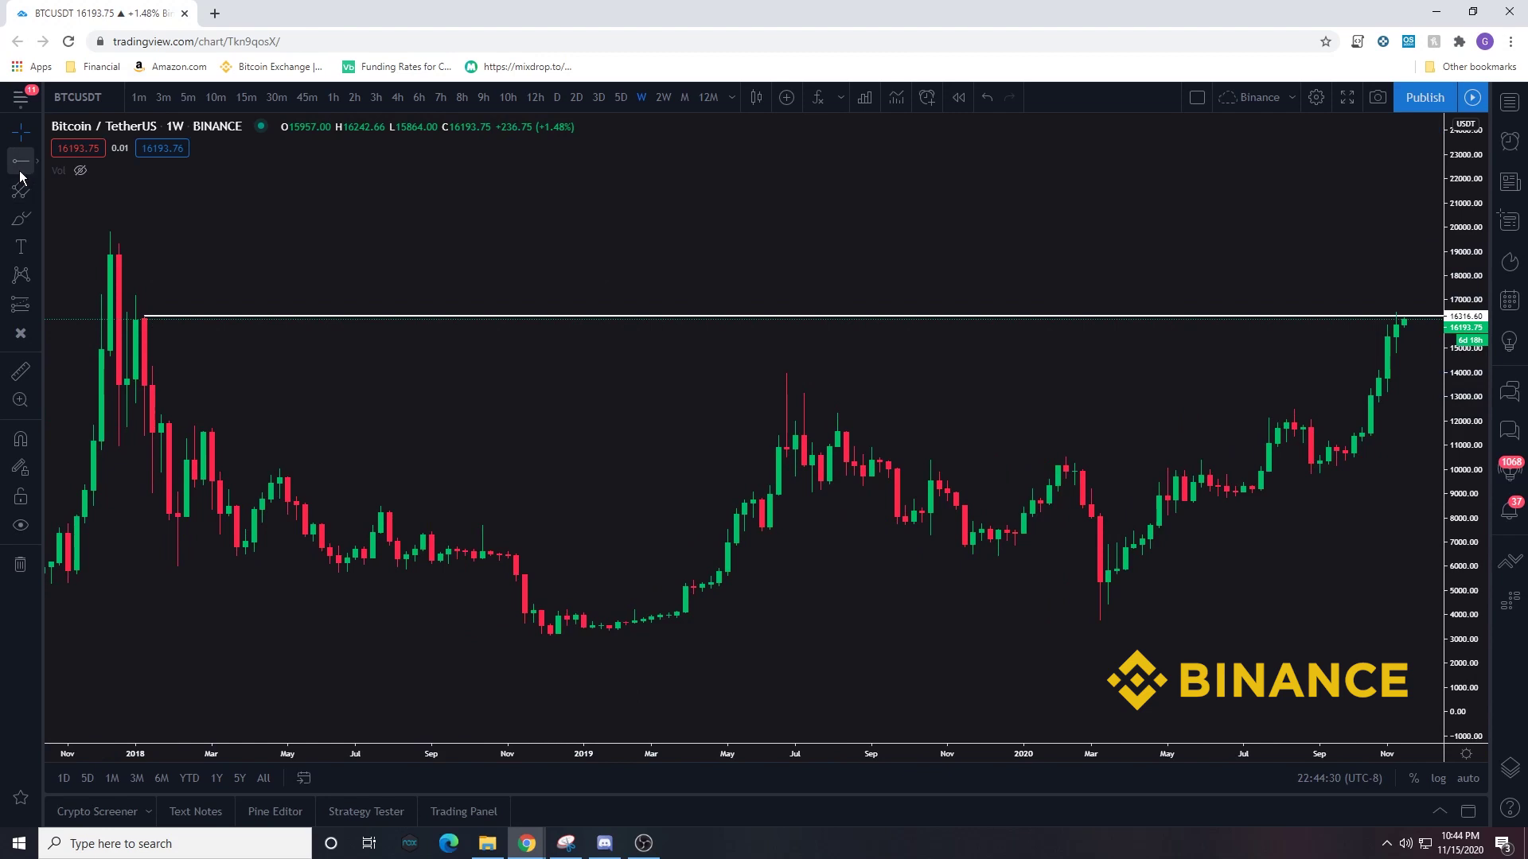
{"action": "left_click_drag", "start_coordinate": [146, 321], "coordinate": [136, 318]}
{"action": "left_click", "coordinate": [137, 326]}
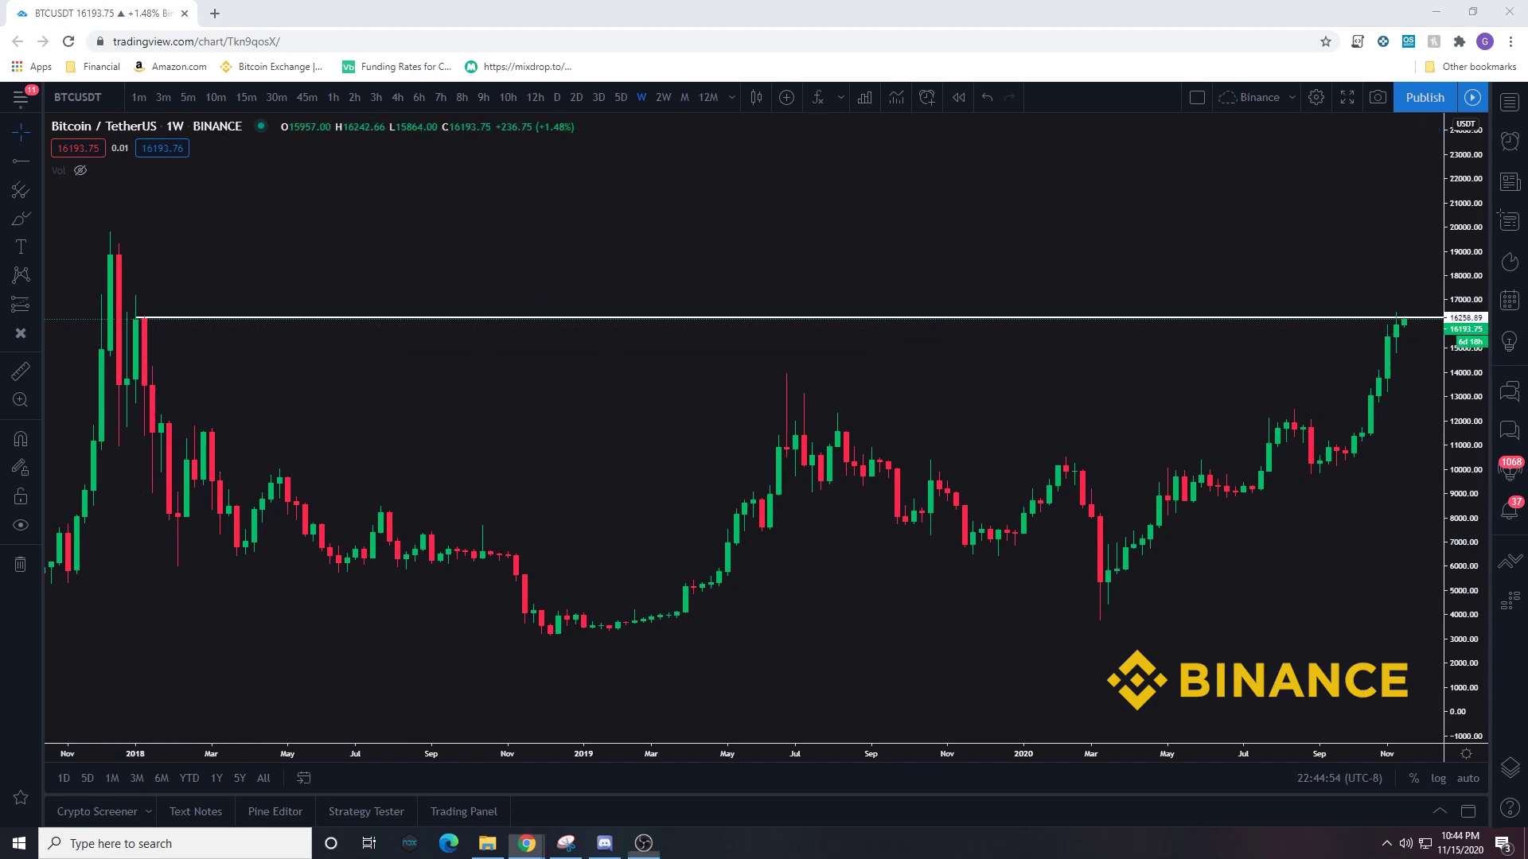
{"action": "left_click", "coordinate": [15, 163]}
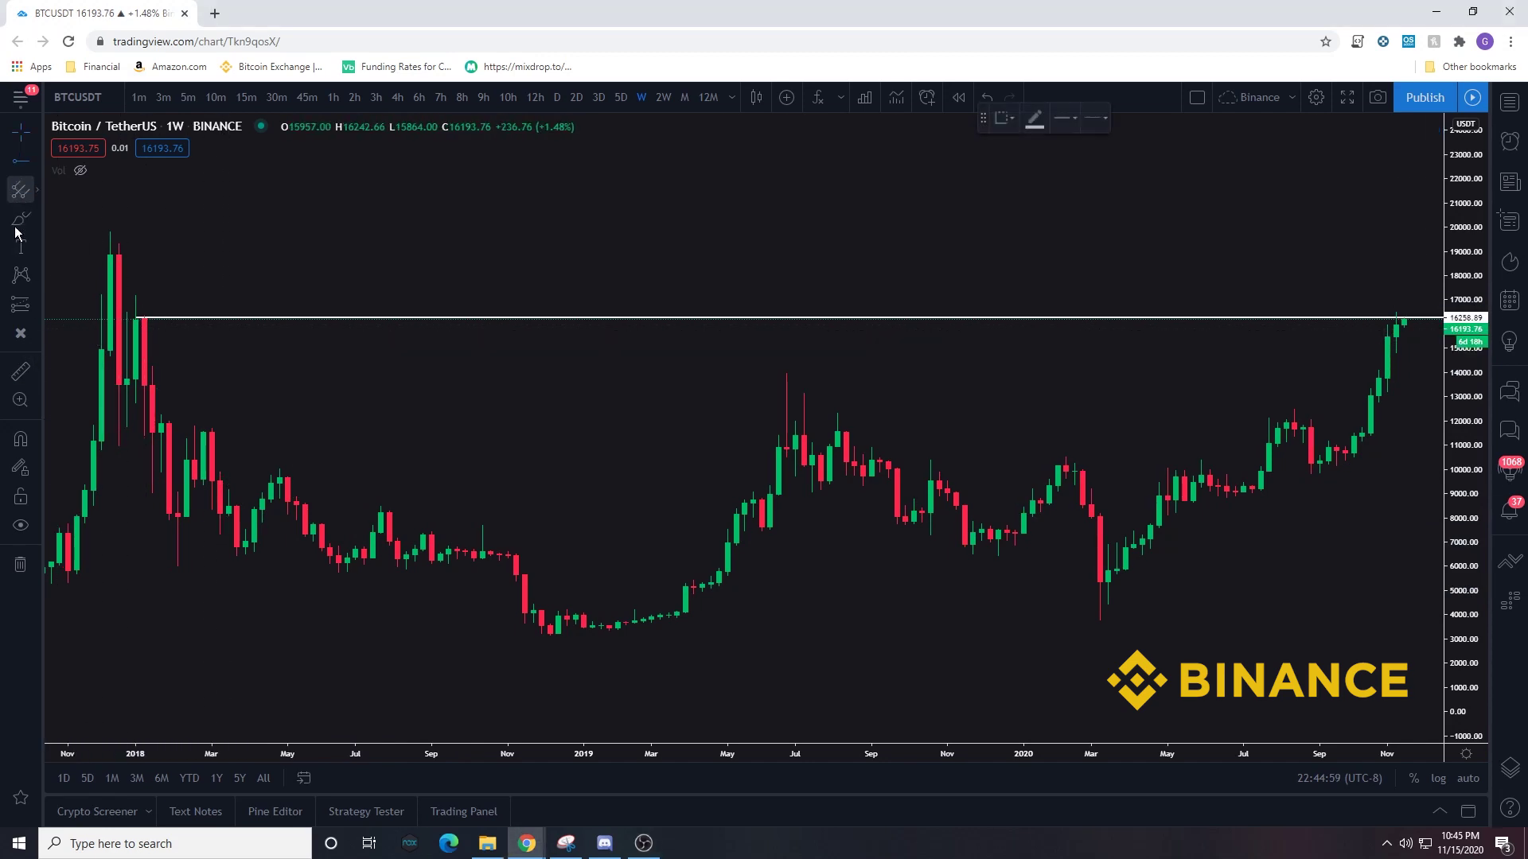
{"action": "left_click", "coordinate": [164, 423]}
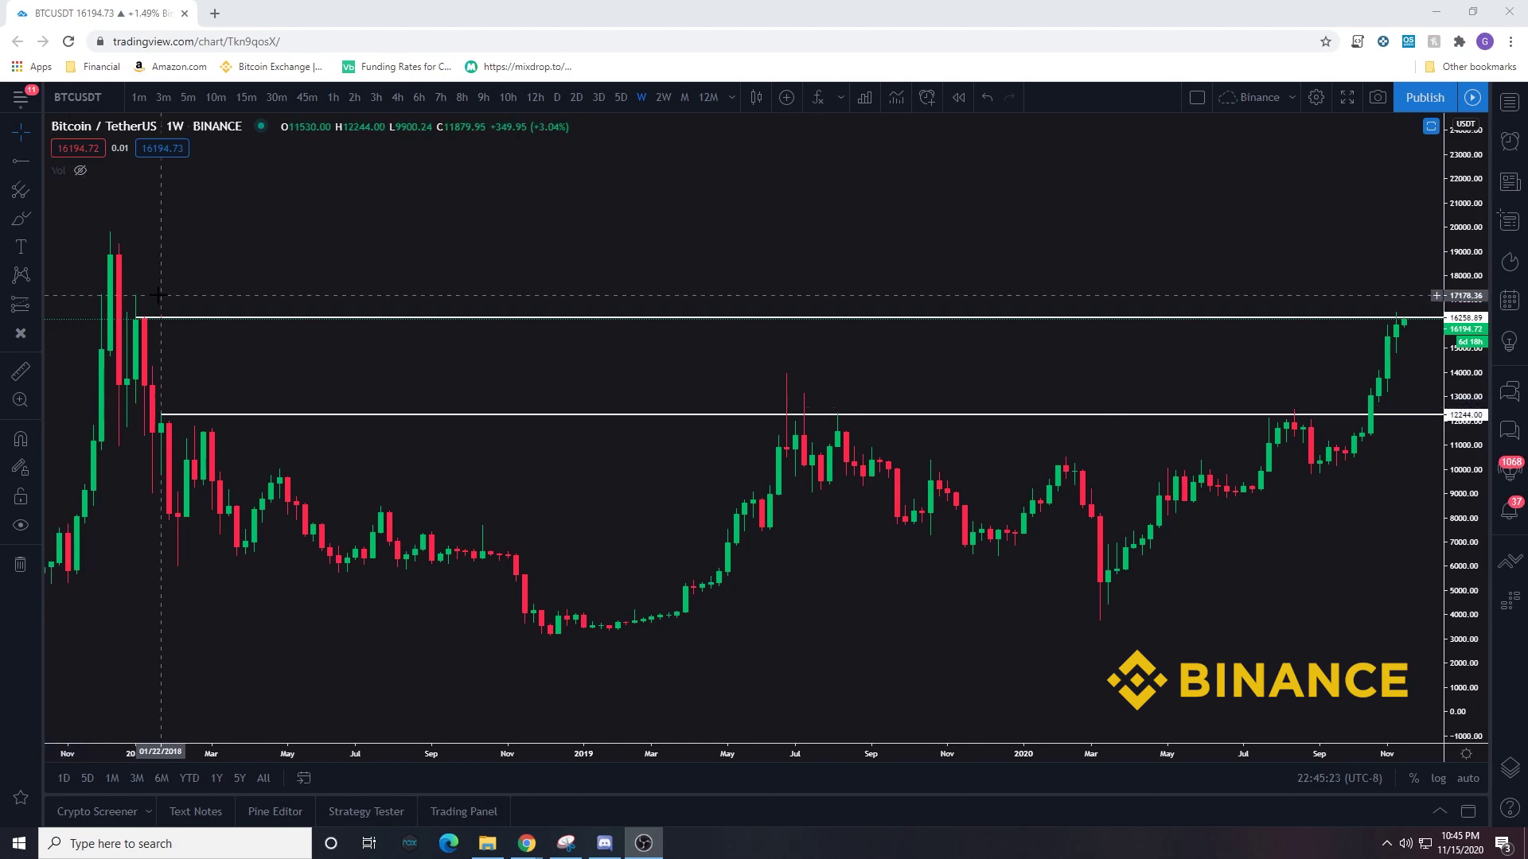
Step: On the daily timeframe, draw horizontal rays from the early November and late October 2020 candle bodies at about 15646.95 and 13848.96
{"action": "left_click", "coordinate": [557, 97]}
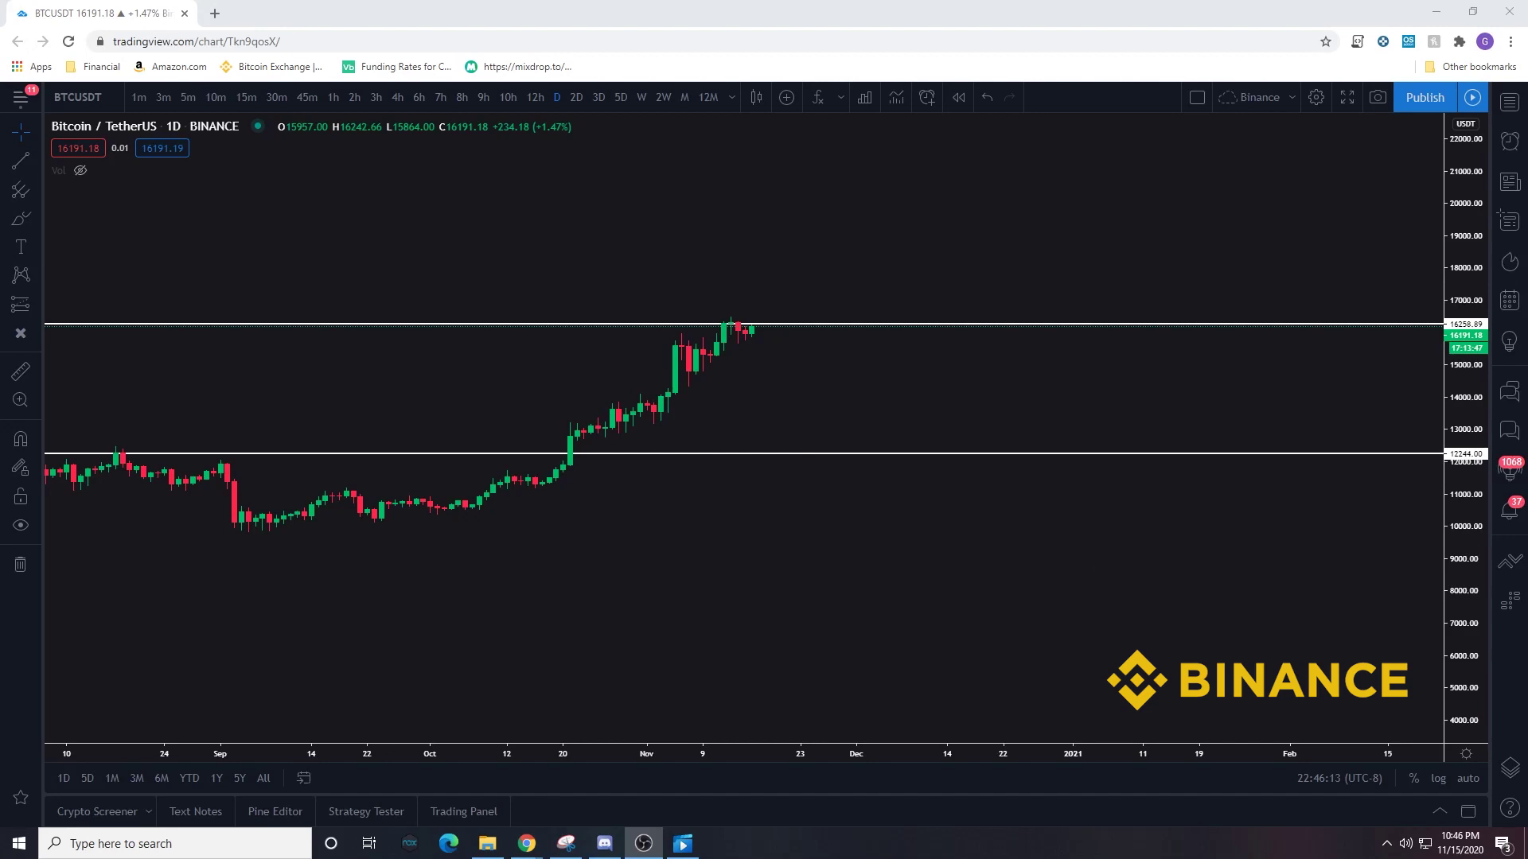
{"action": "left_click_drag", "start_coordinate": [593, 462], "coordinate": [795, 459]}
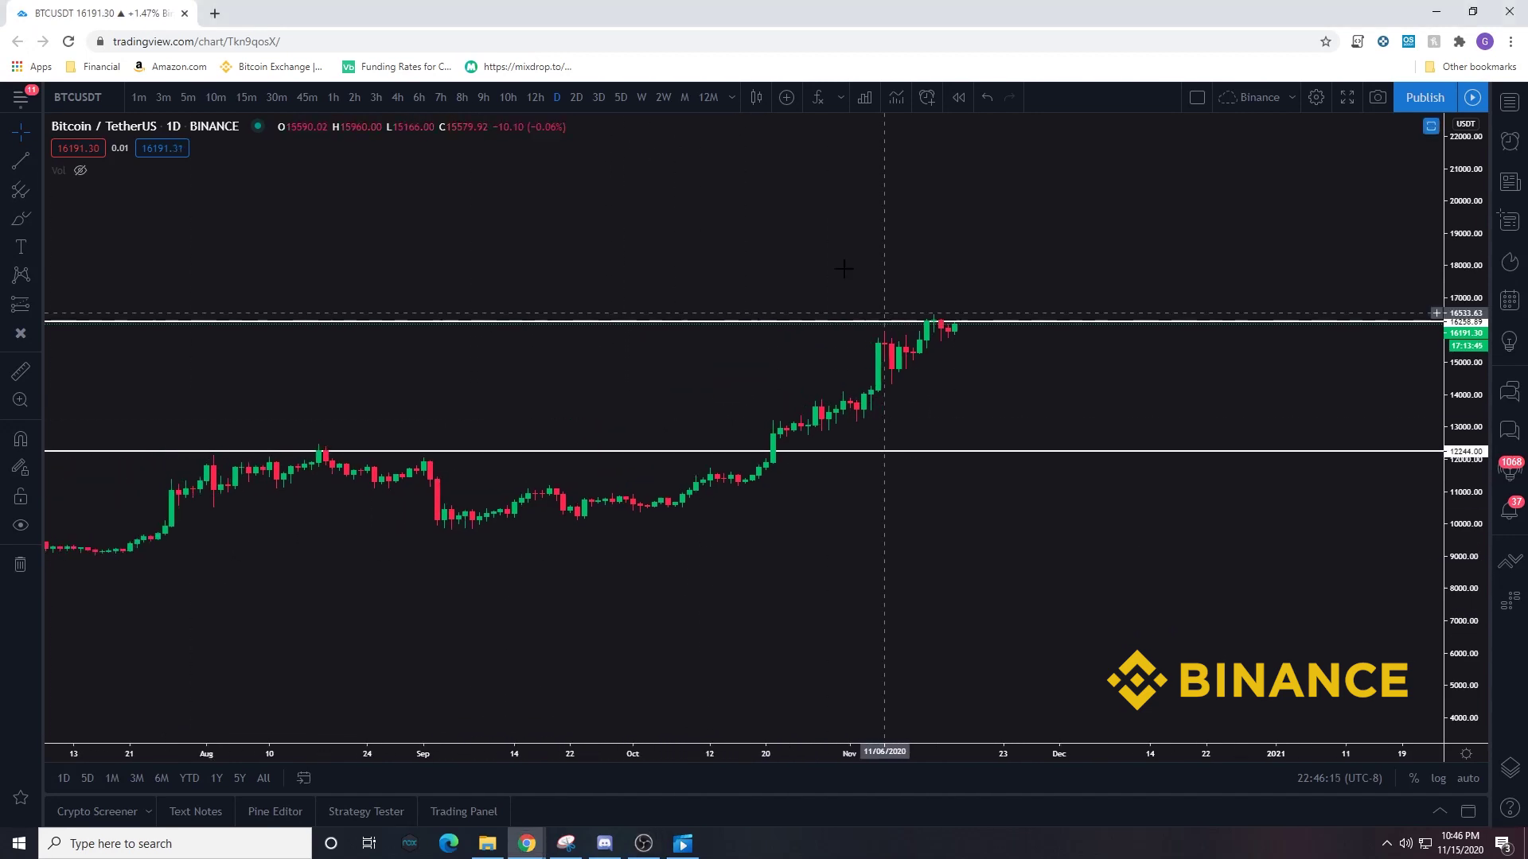
{"action": "left_click", "coordinate": [36, 163]}
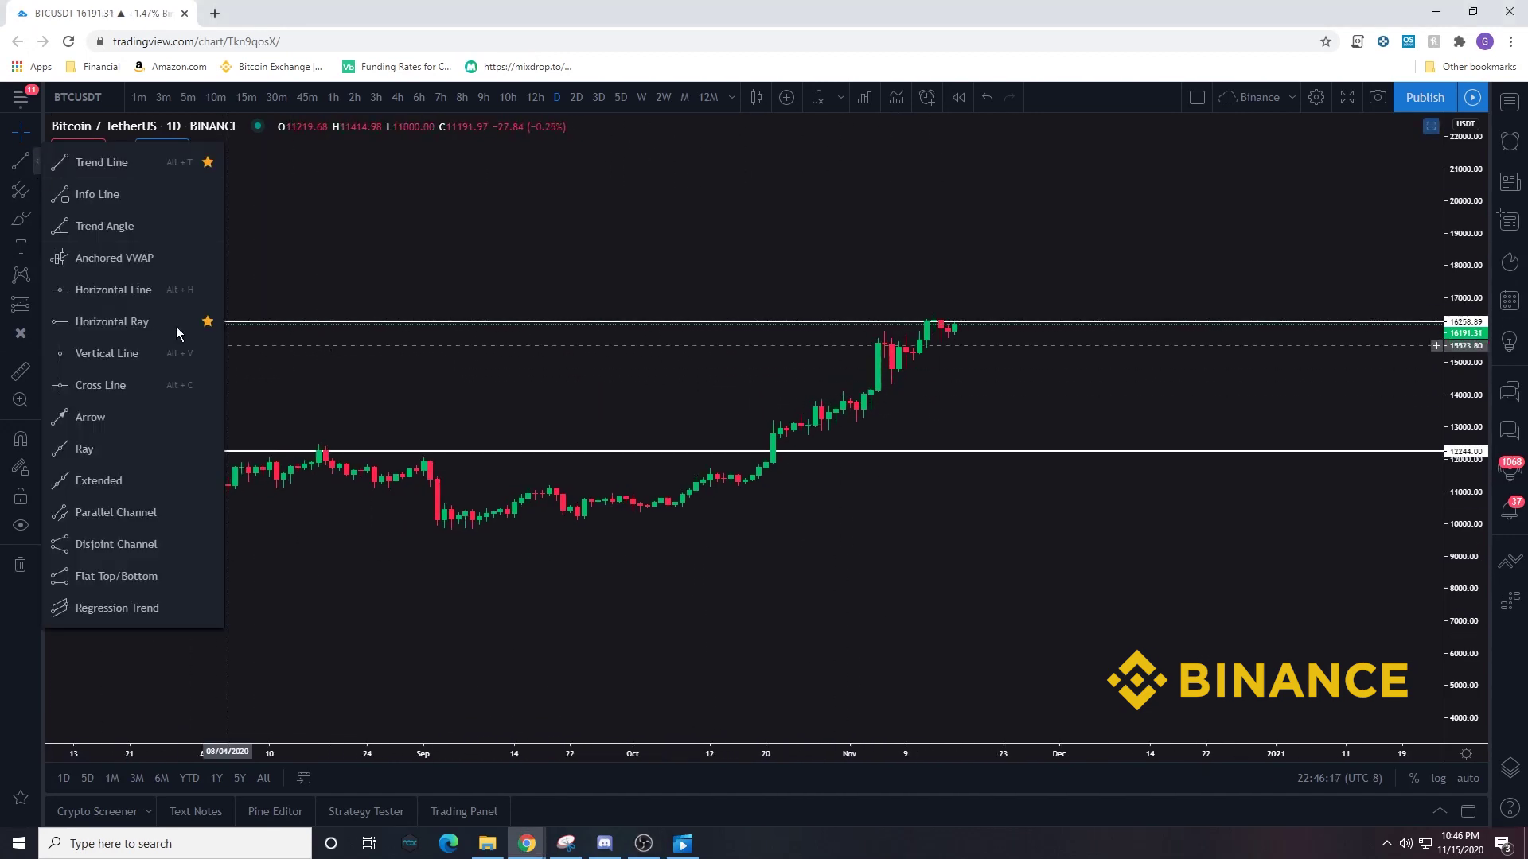
{"action": "left_click", "coordinate": [112, 321]}
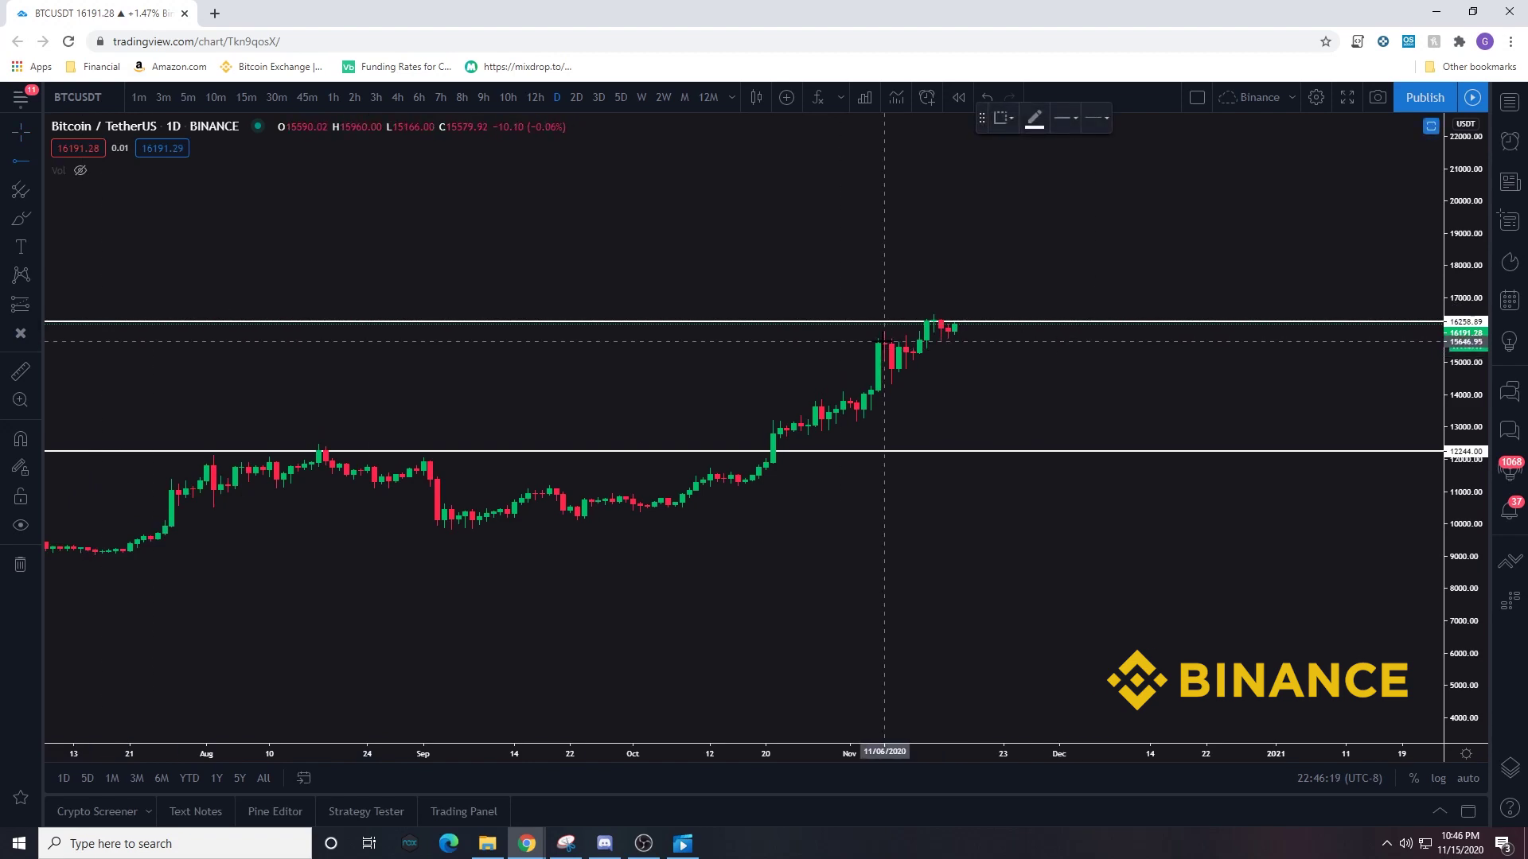
{"action": "left_click", "coordinate": [878, 342]}
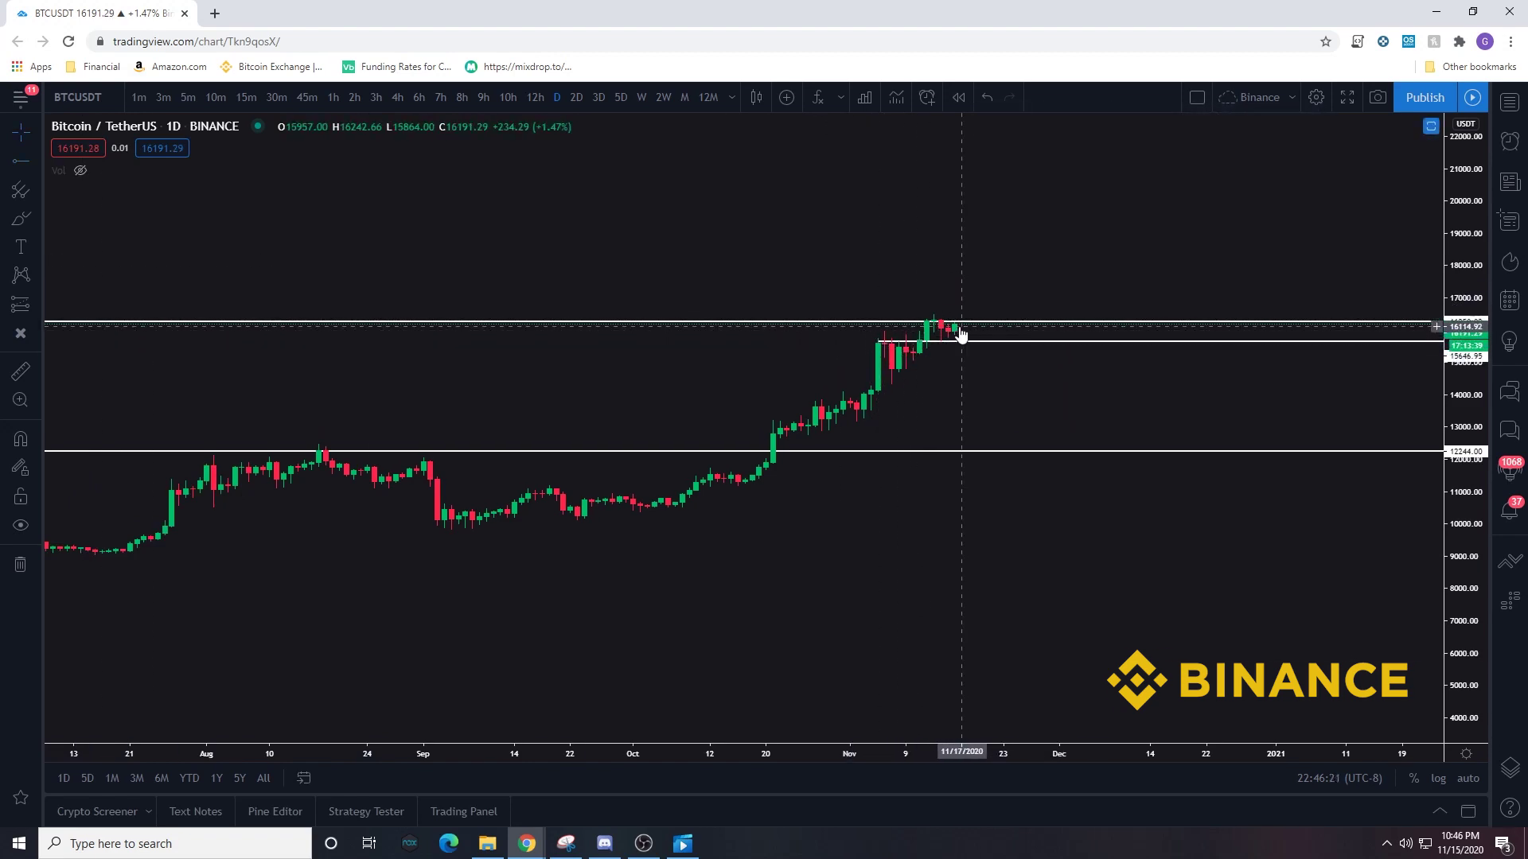
{"action": "left_click", "coordinate": [21, 163]}
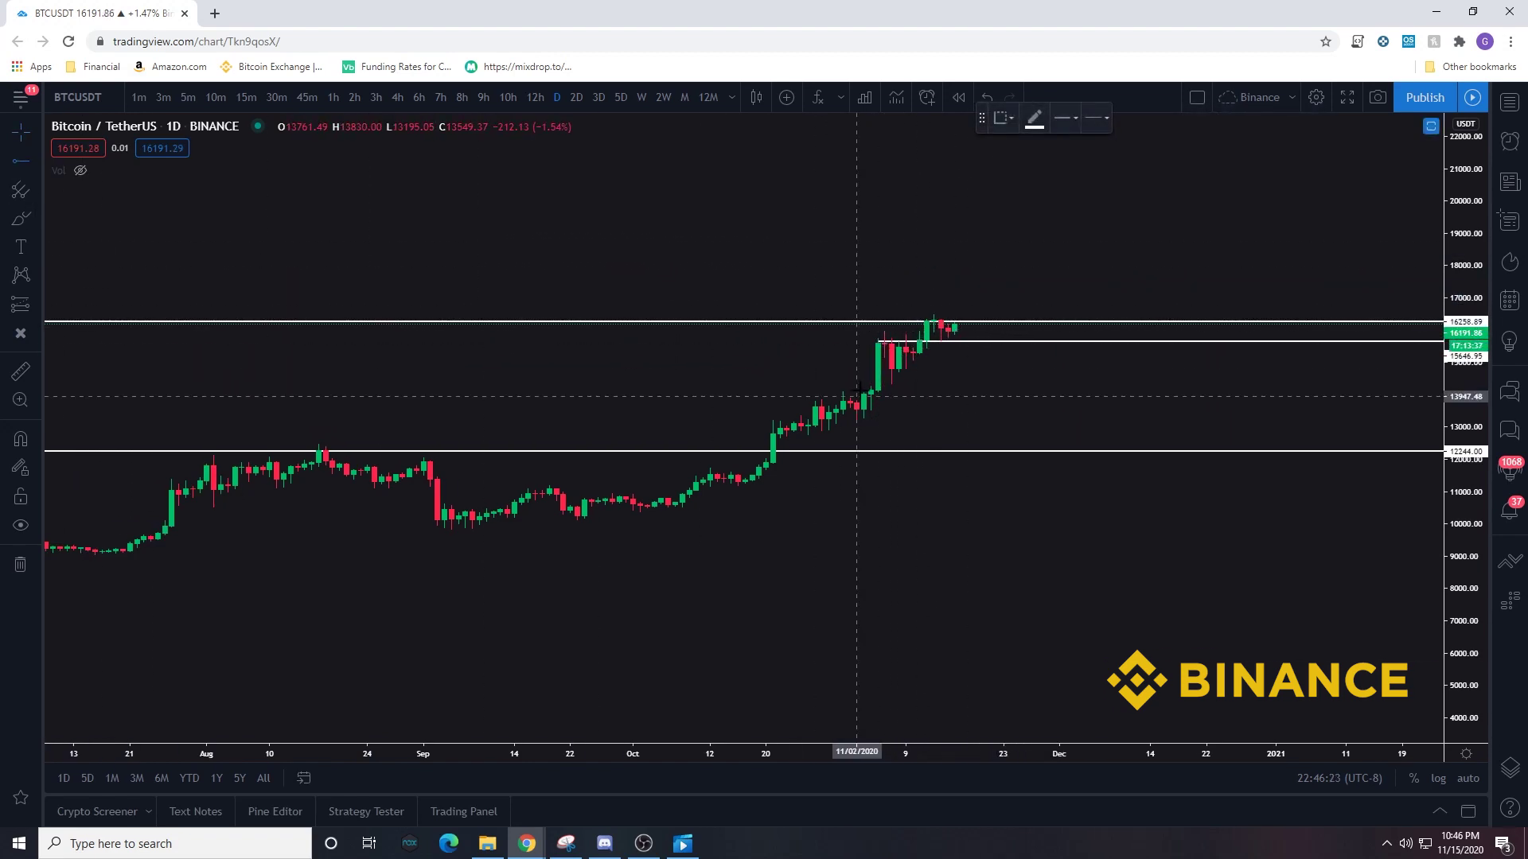
{"action": "left_click", "coordinate": [825, 399]}
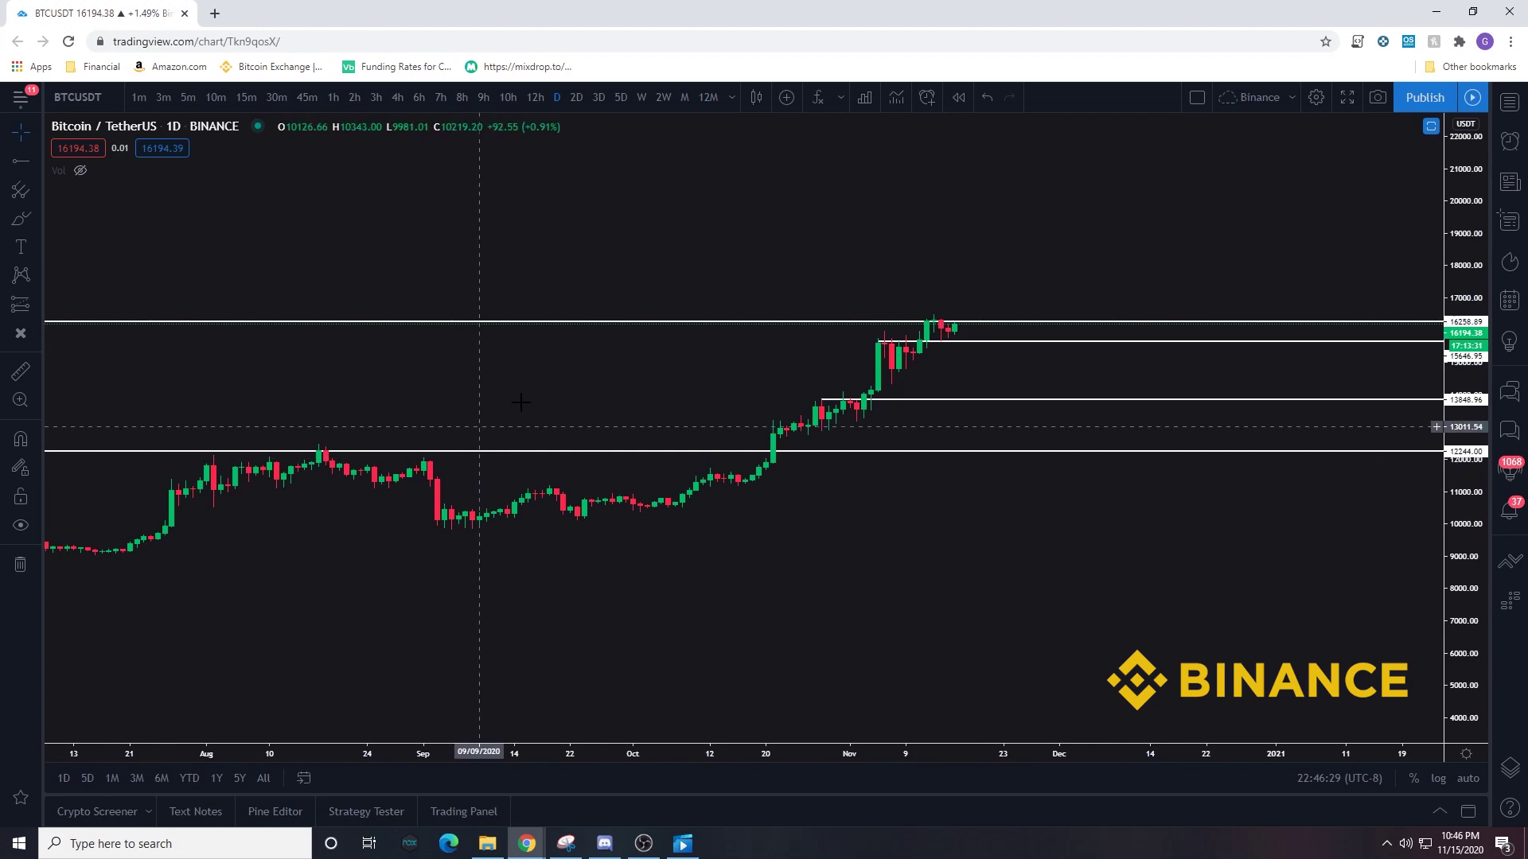
{"action": "scroll", "coordinate": [1009, 538], "scroll_direction": "down", "scroll_amount": 3}
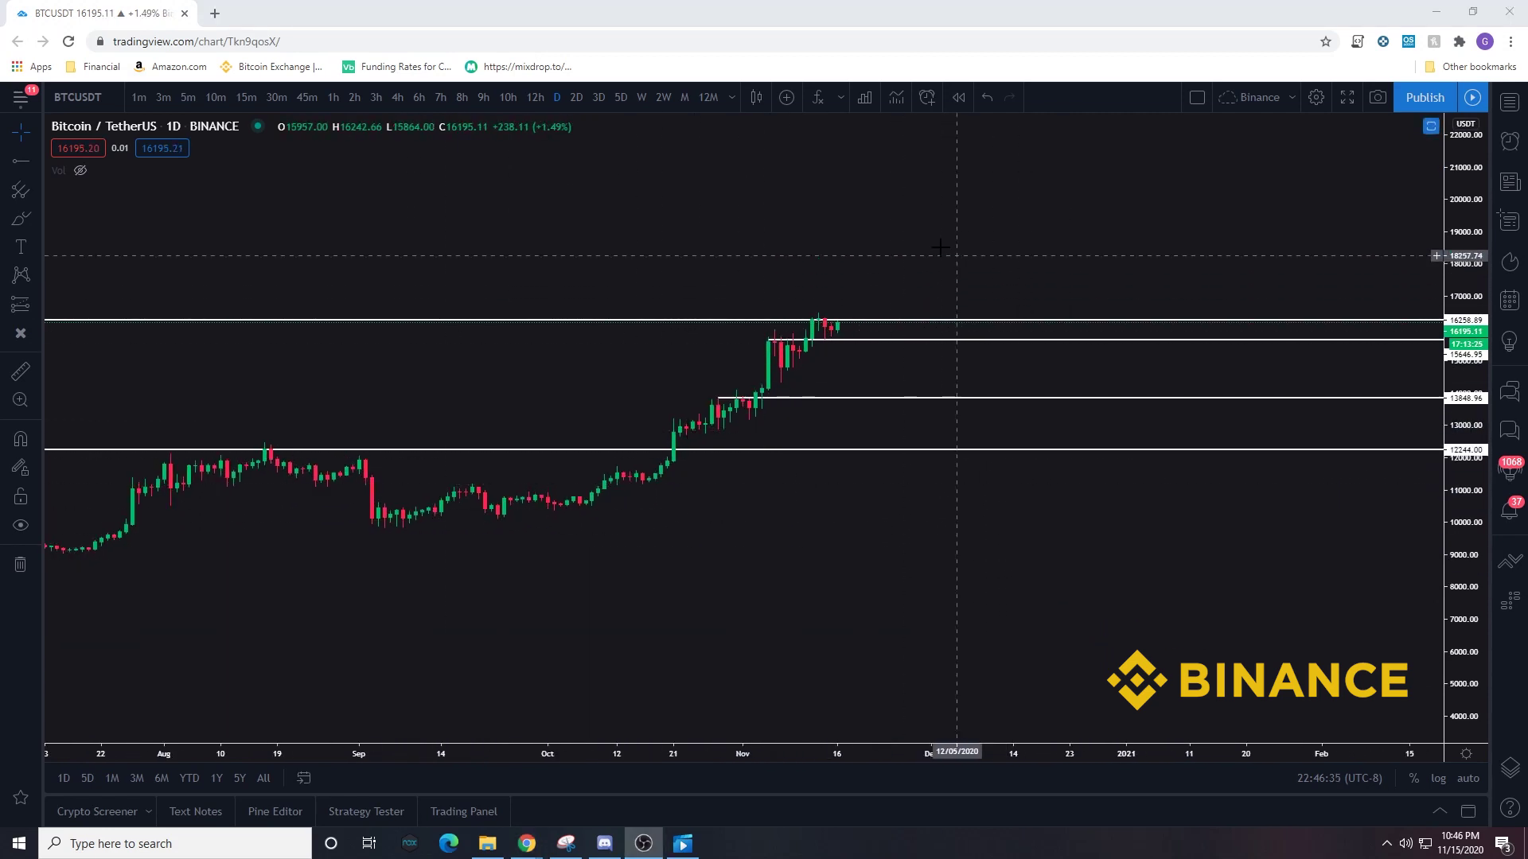
{"action": "scroll", "coordinate": [895, 335], "scroll_direction": "up", "scroll_amount": 2}
{"action": "left_click", "coordinate": [711, 351]}
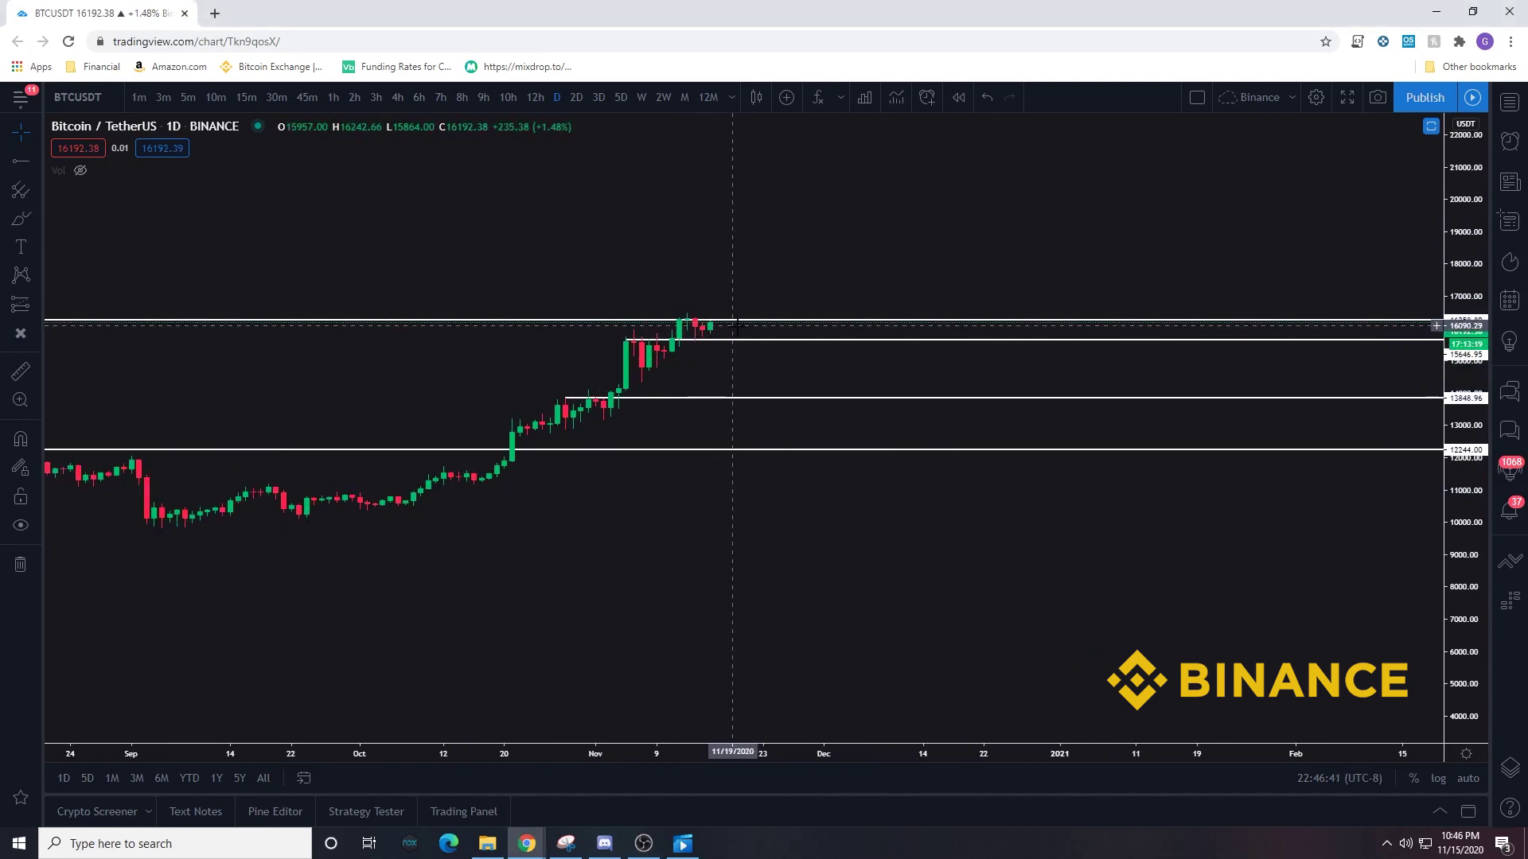
{"action": "left_click_drag", "start_coordinate": [746, 266], "coordinate": [808, 369]}
{"action": "left_click_drag", "start_coordinate": [1467, 318], "coordinate": [1466, 276]}
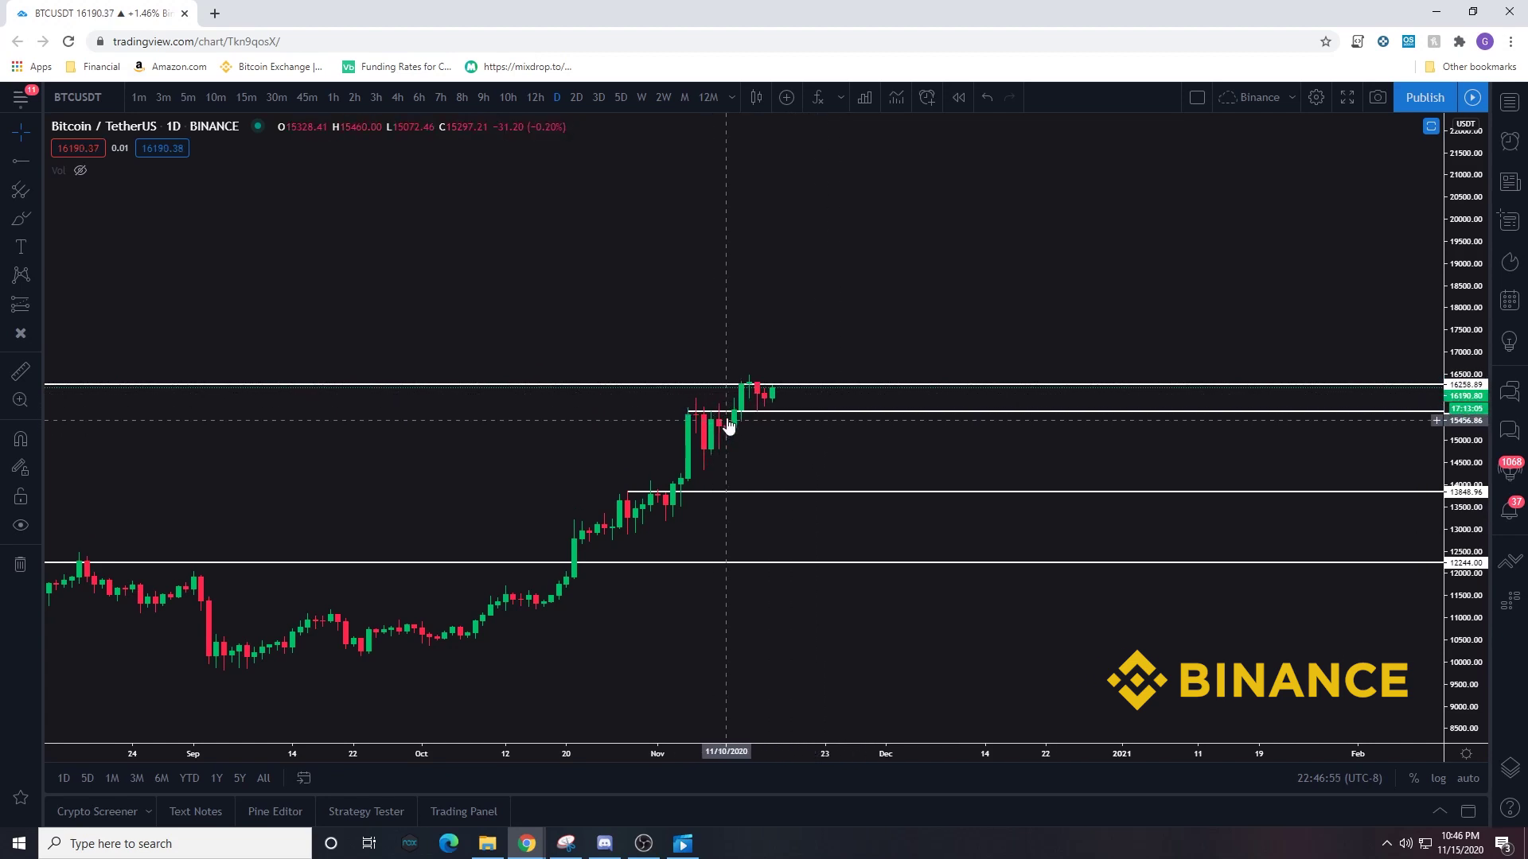
{"action": "left_click_drag", "start_coordinate": [1000, 327], "coordinate": [986, 328]}
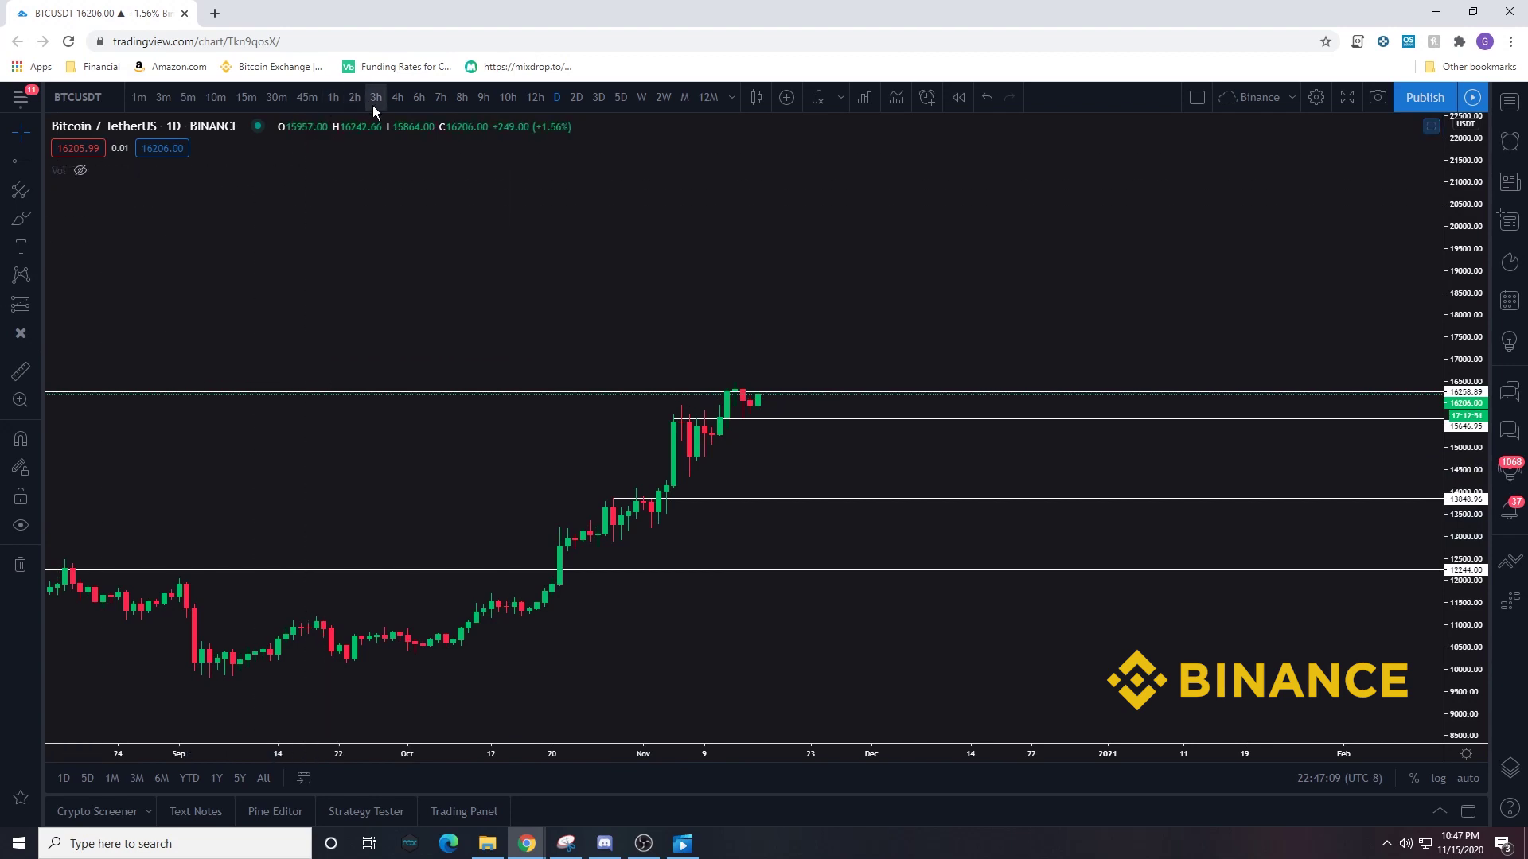
Step: Switch the chart to the 4-hour timeframe and reset its view
{"action": "left_click", "coordinate": [397, 97]}
{"action": "right_click", "coordinate": [700, 288]}
{"action": "left_click", "coordinate": [782, 306]}
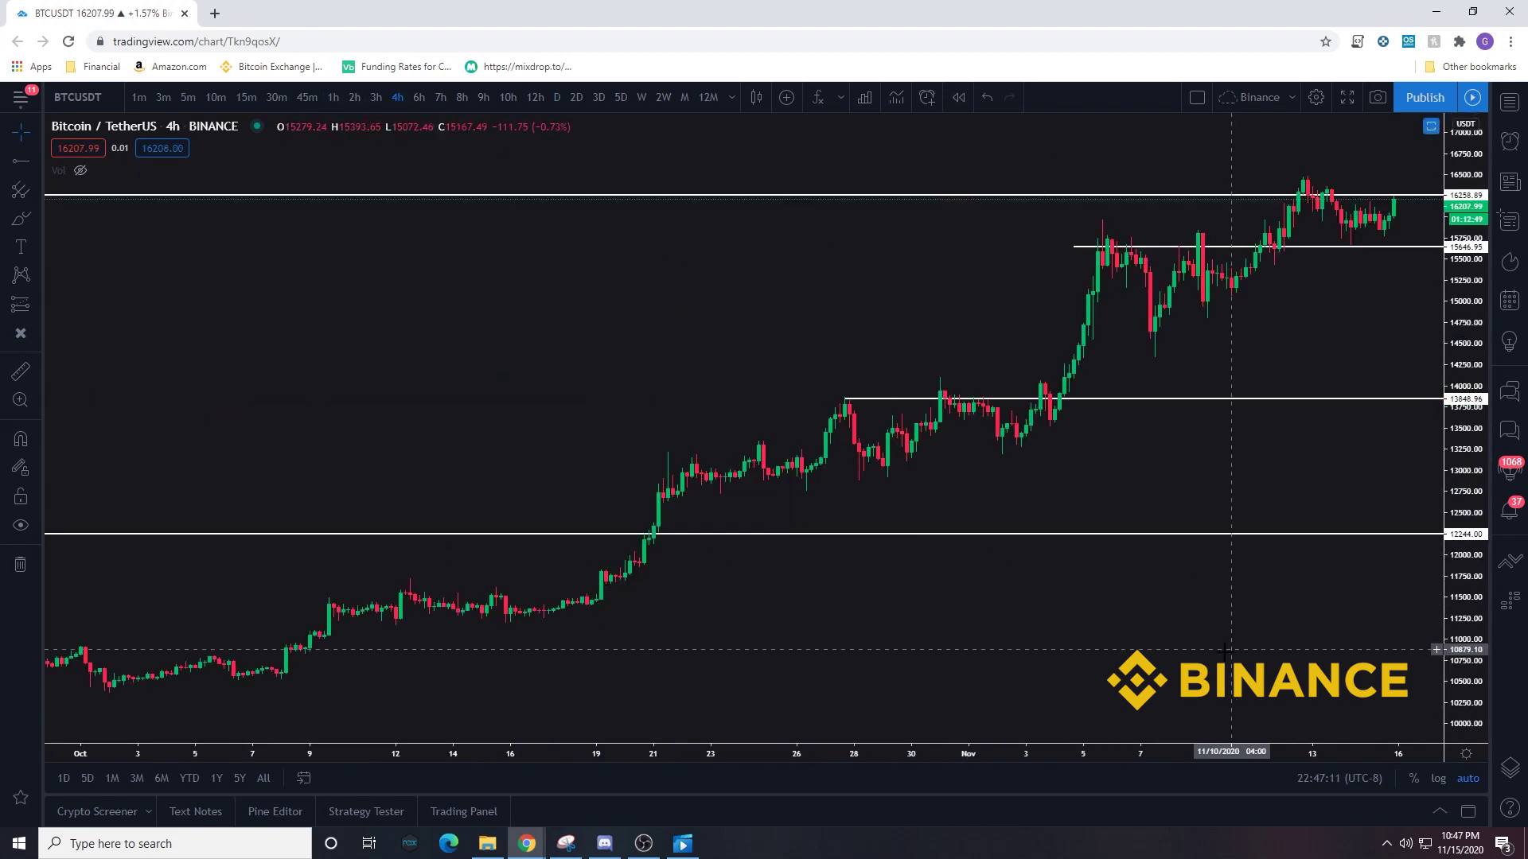
Step: Draw a horizontal ray snapped to the 26 October 2020 swing low at 12765.00
{"action": "left_click_drag", "start_coordinate": [1358, 337], "coordinate": [1176, 430]}
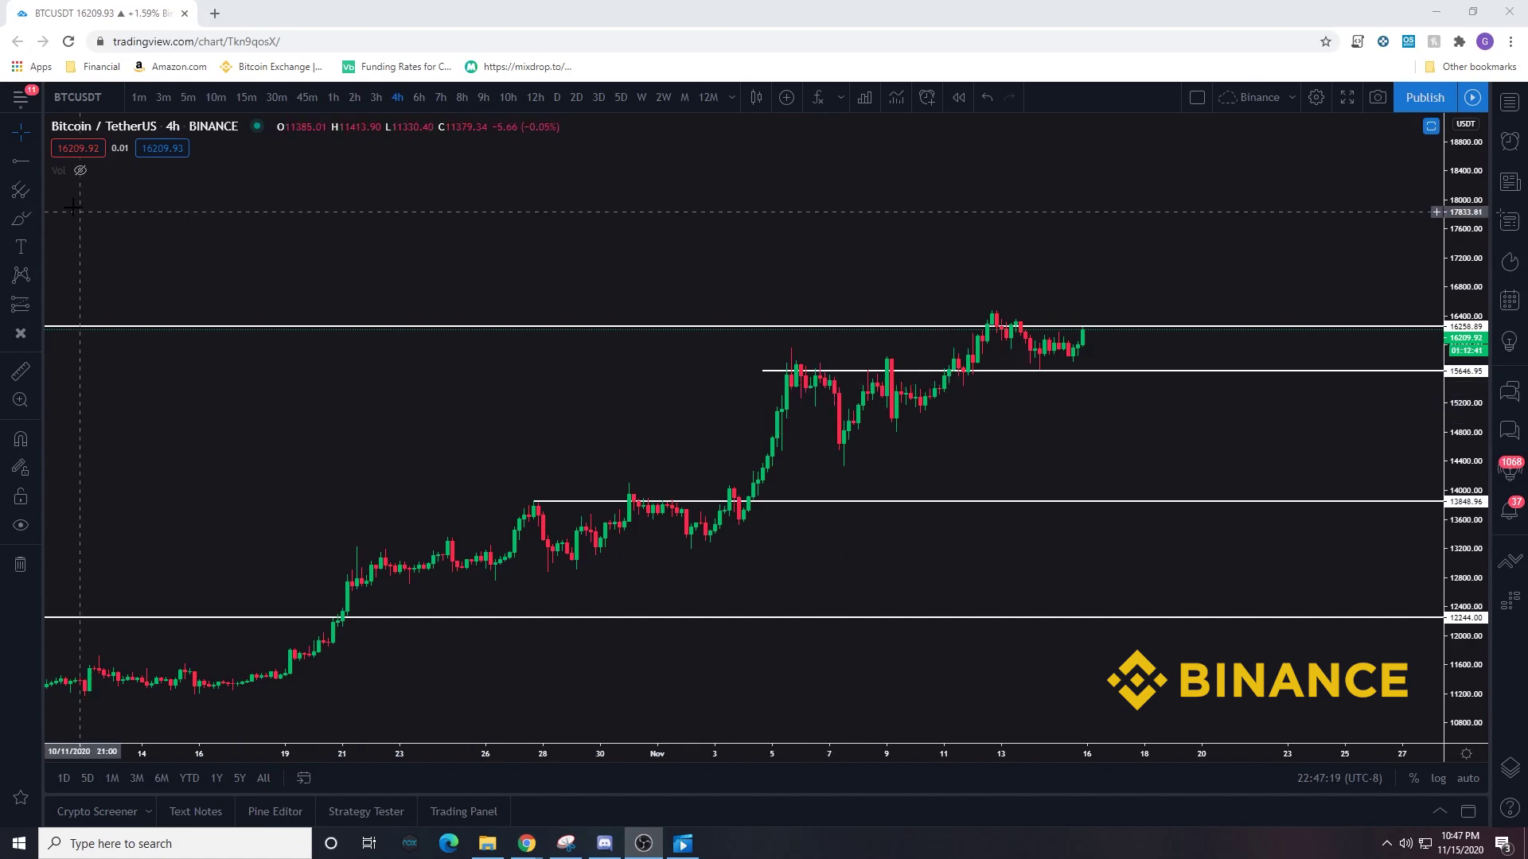
{"action": "left_click", "coordinate": [40, 165]}
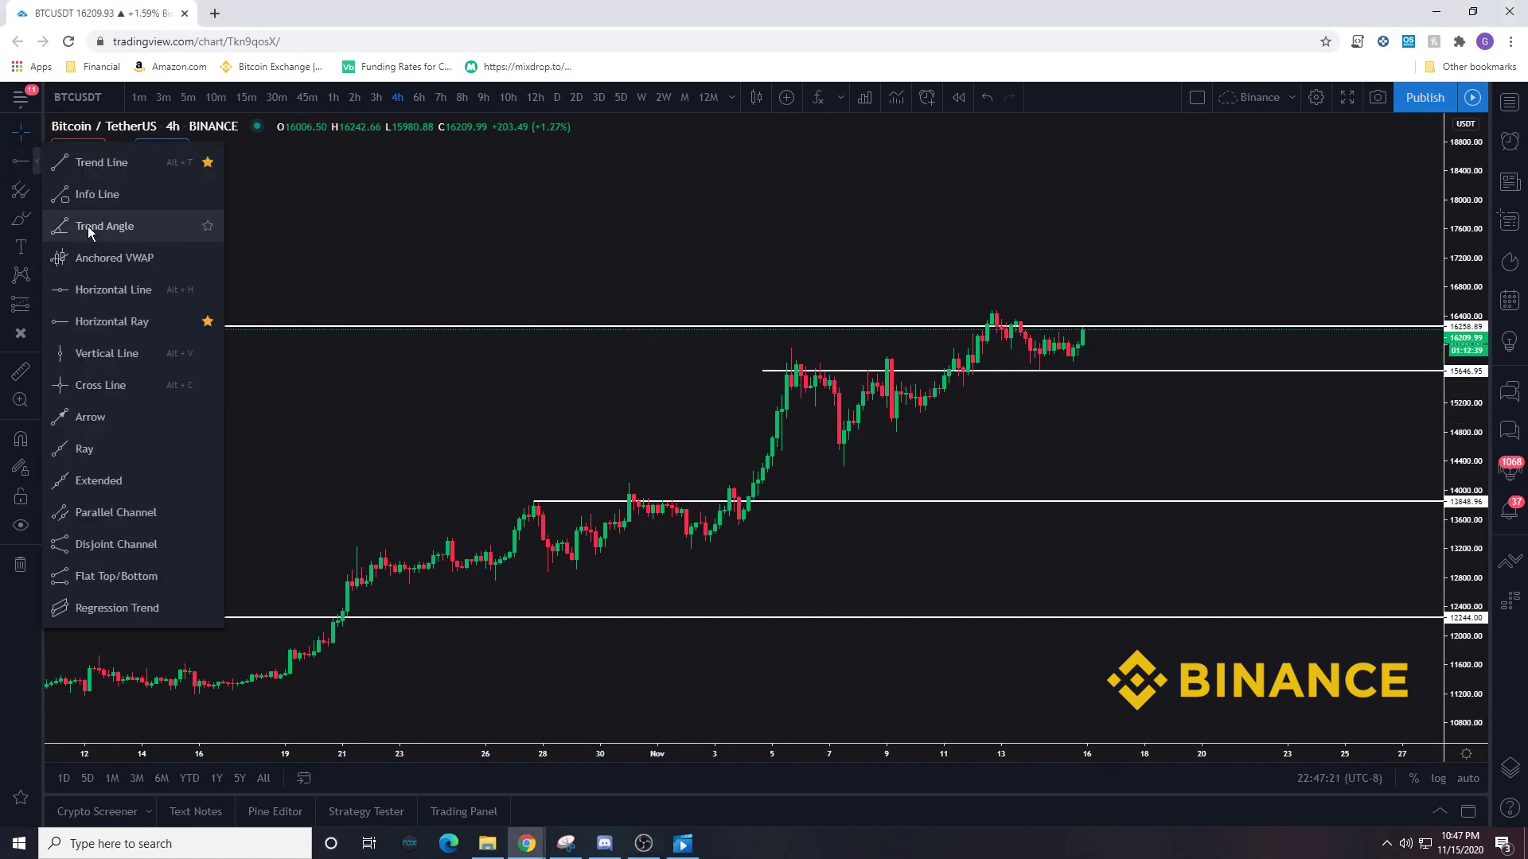
{"action": "left_click", "coordinate": [113, 318]}
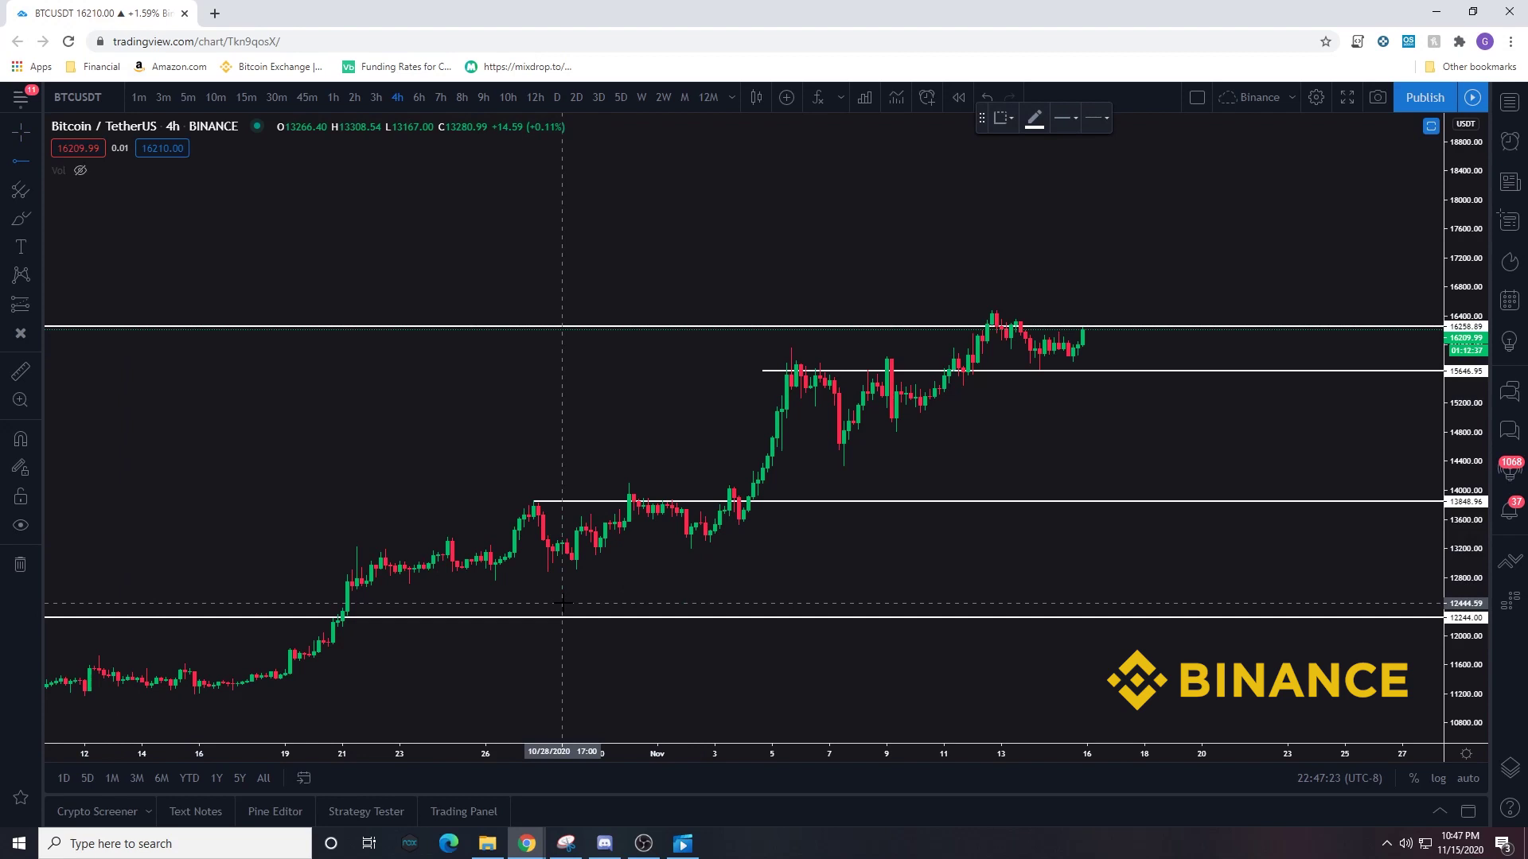
{"action": "key", "text": "ctrl"}
{"action": "left_click", "coordinate": [495, 586]}
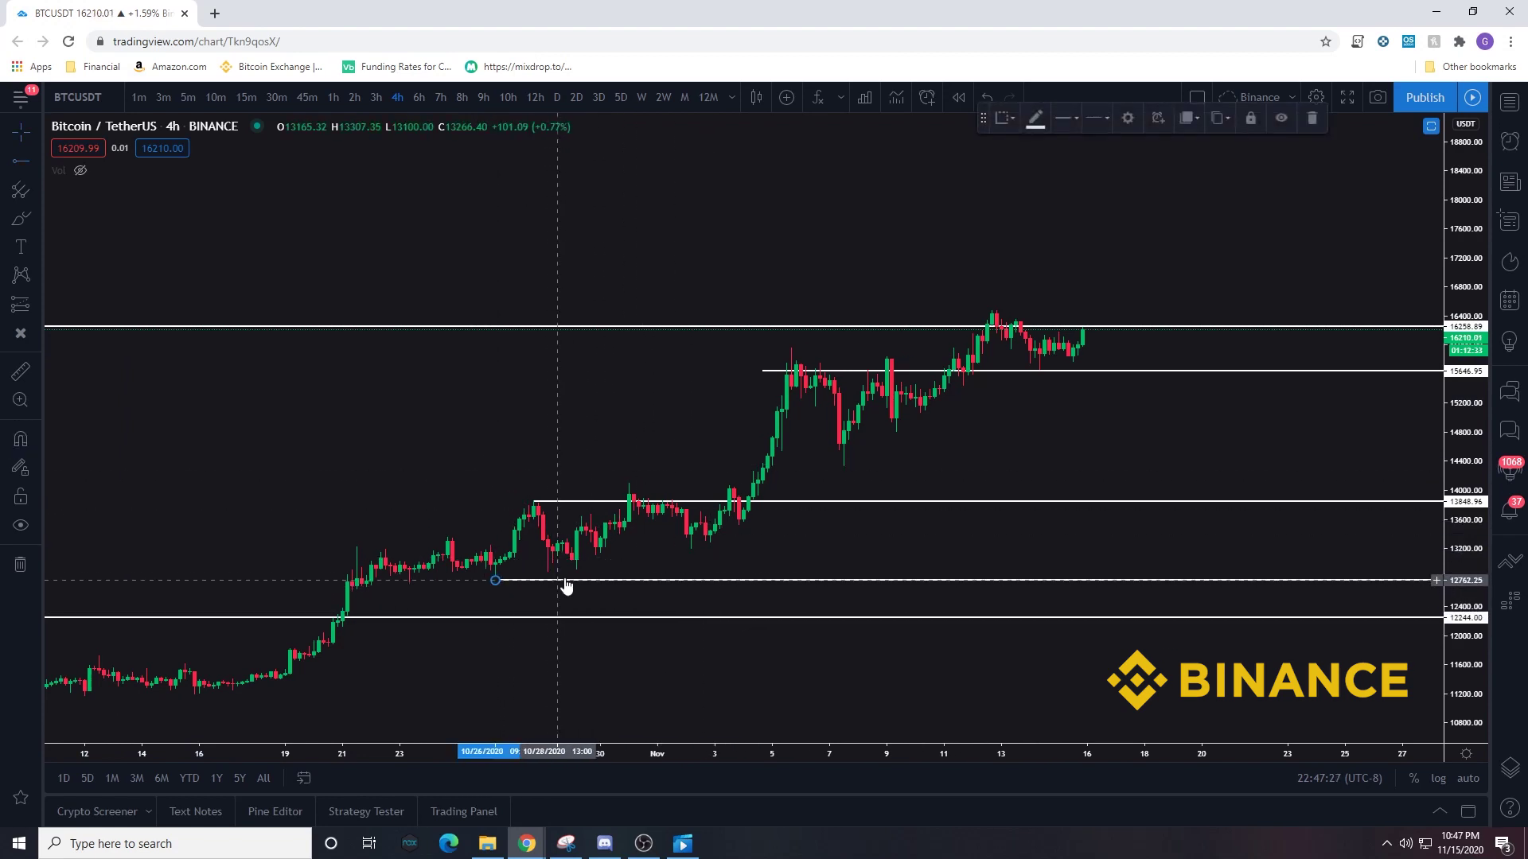
Step: Change the line style of the ray at the 26 October low to dashed
{"action": "left_click", "coordinate": [1065, 118]}
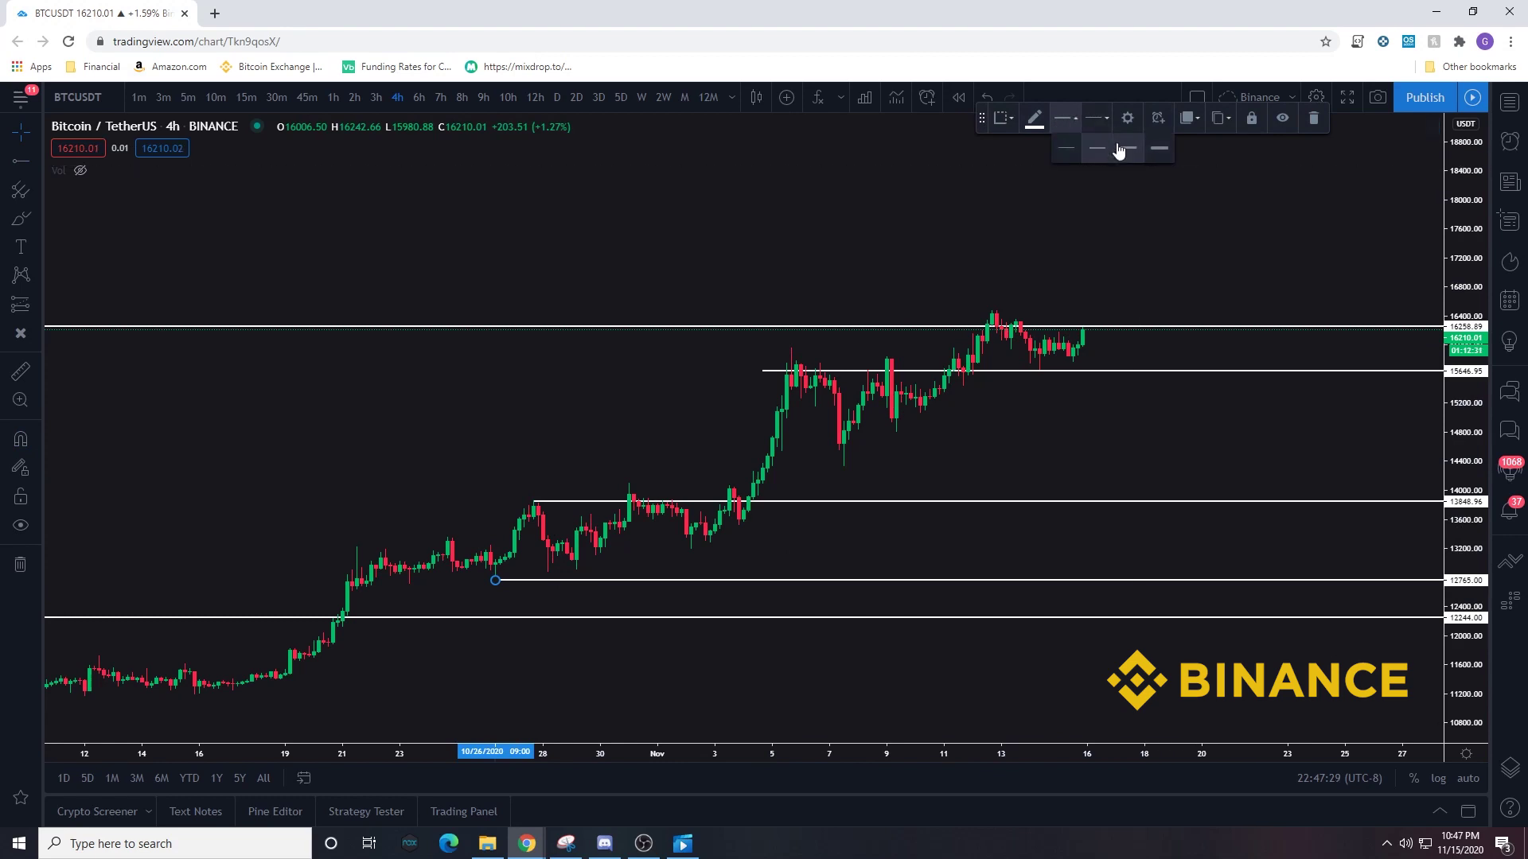
{"action": "left_click", "coordinate": [1102, 119]}
{"action": "left_click", "coordinate": [1159, 148]}
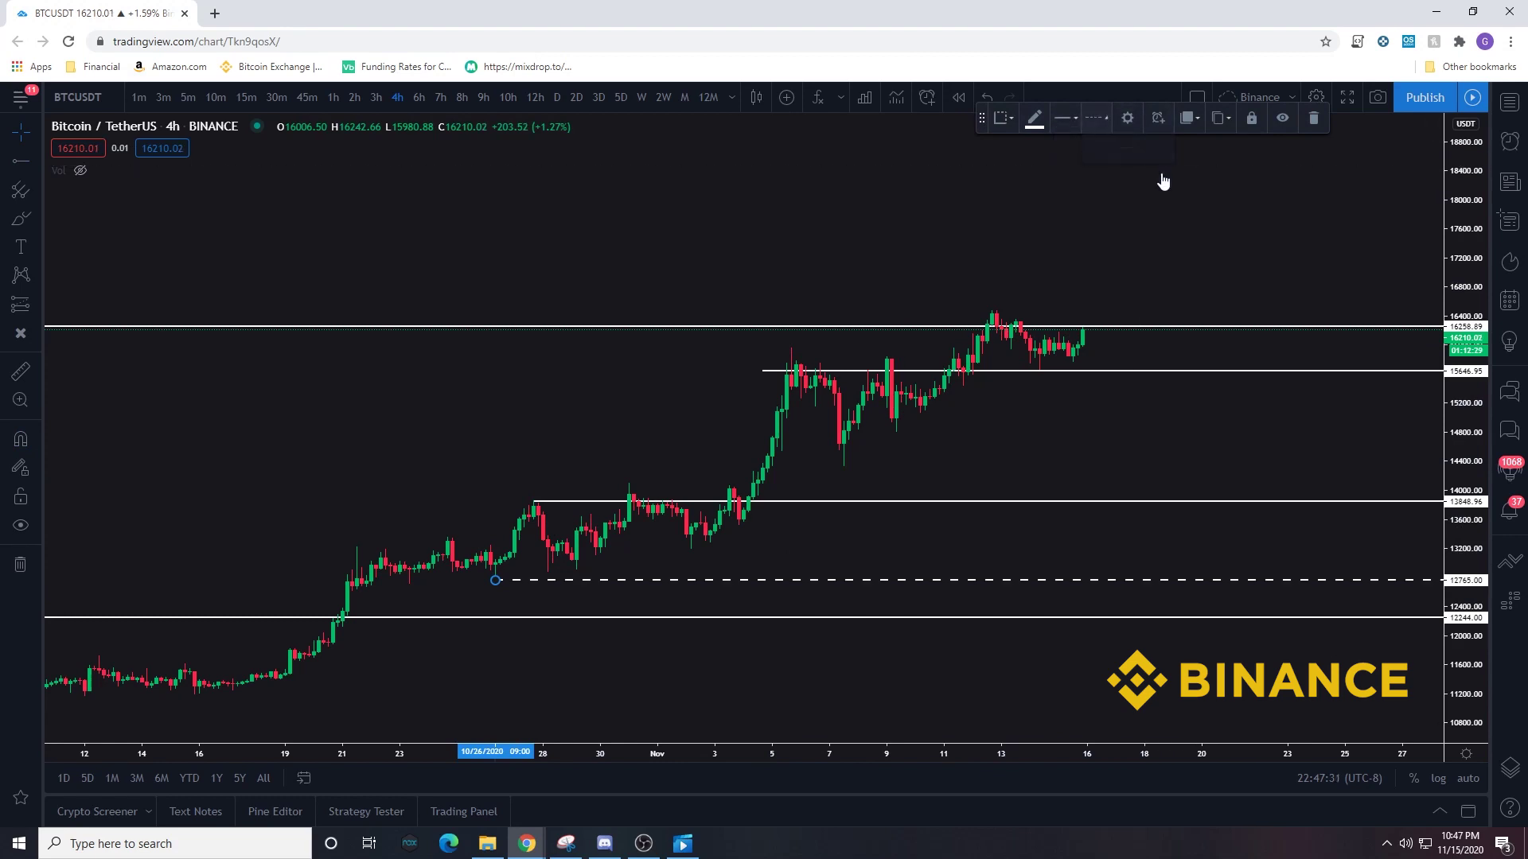
{"action": "left_click", "coordinate": [846, 198]}
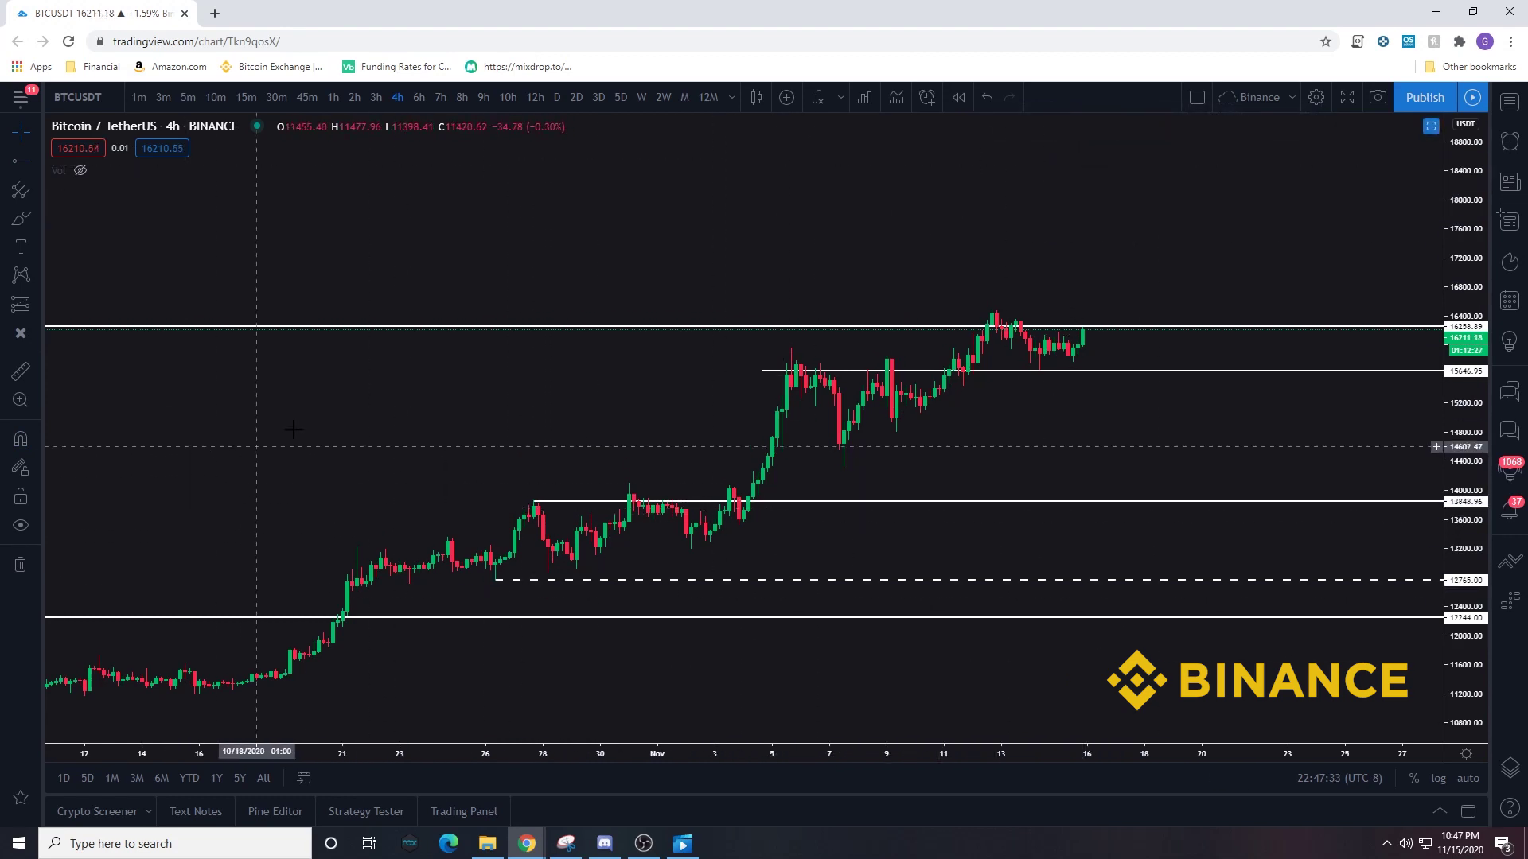
Step: Draw a dashed horizontal ray from the 7 November 2020 swing low at about 14339.58
{"action": "left_click", "coordinate": [21, 161]}
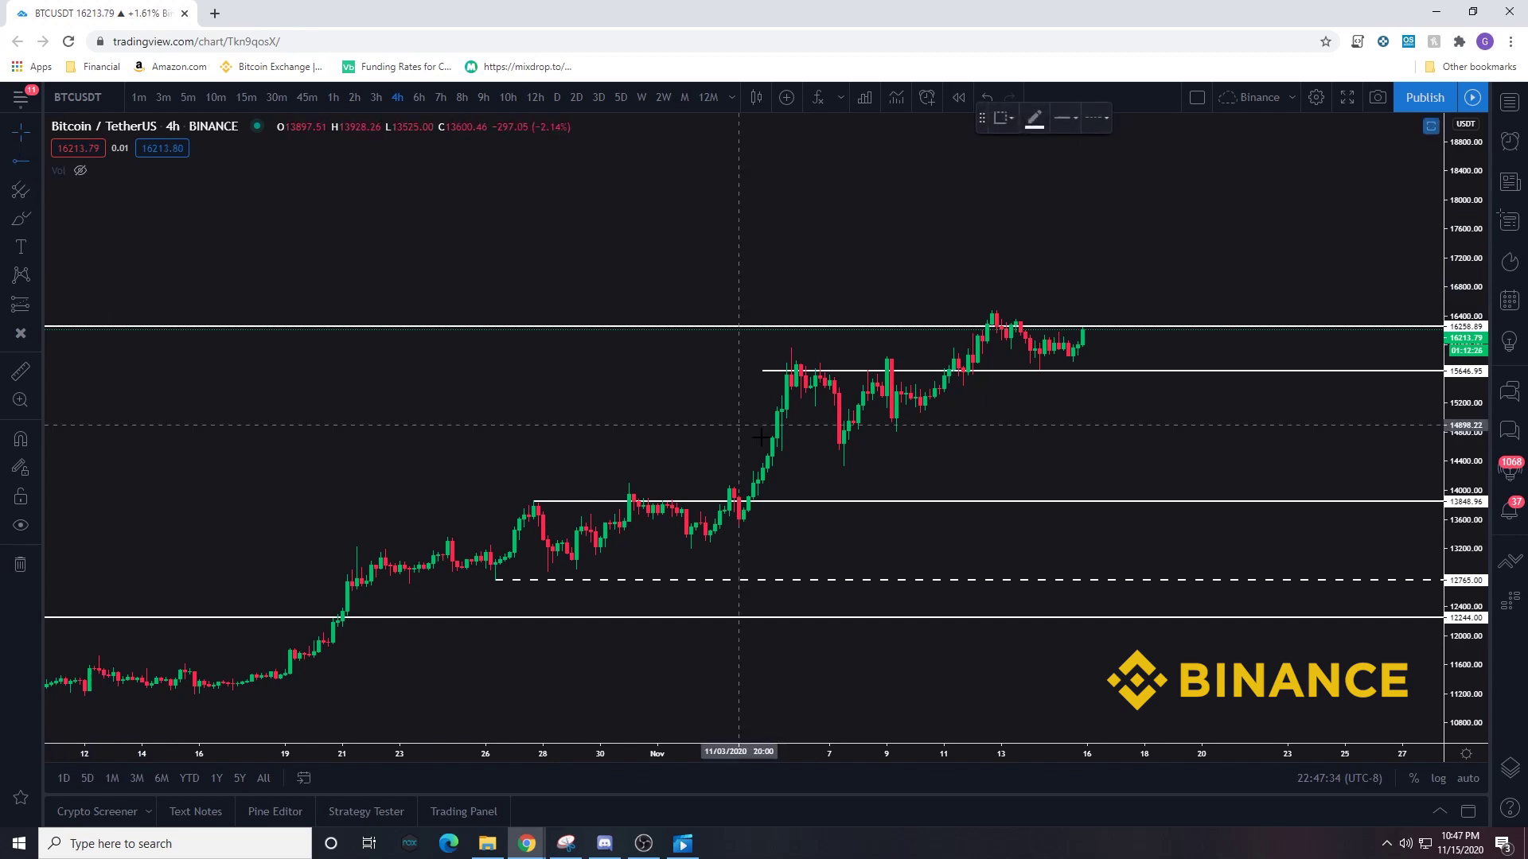
{"action": "left_click", "coordinate": [840, 450]}
{"action": "left_click_drag", "start_coordinate": [842, 450], "coordinate": [845, 464]}
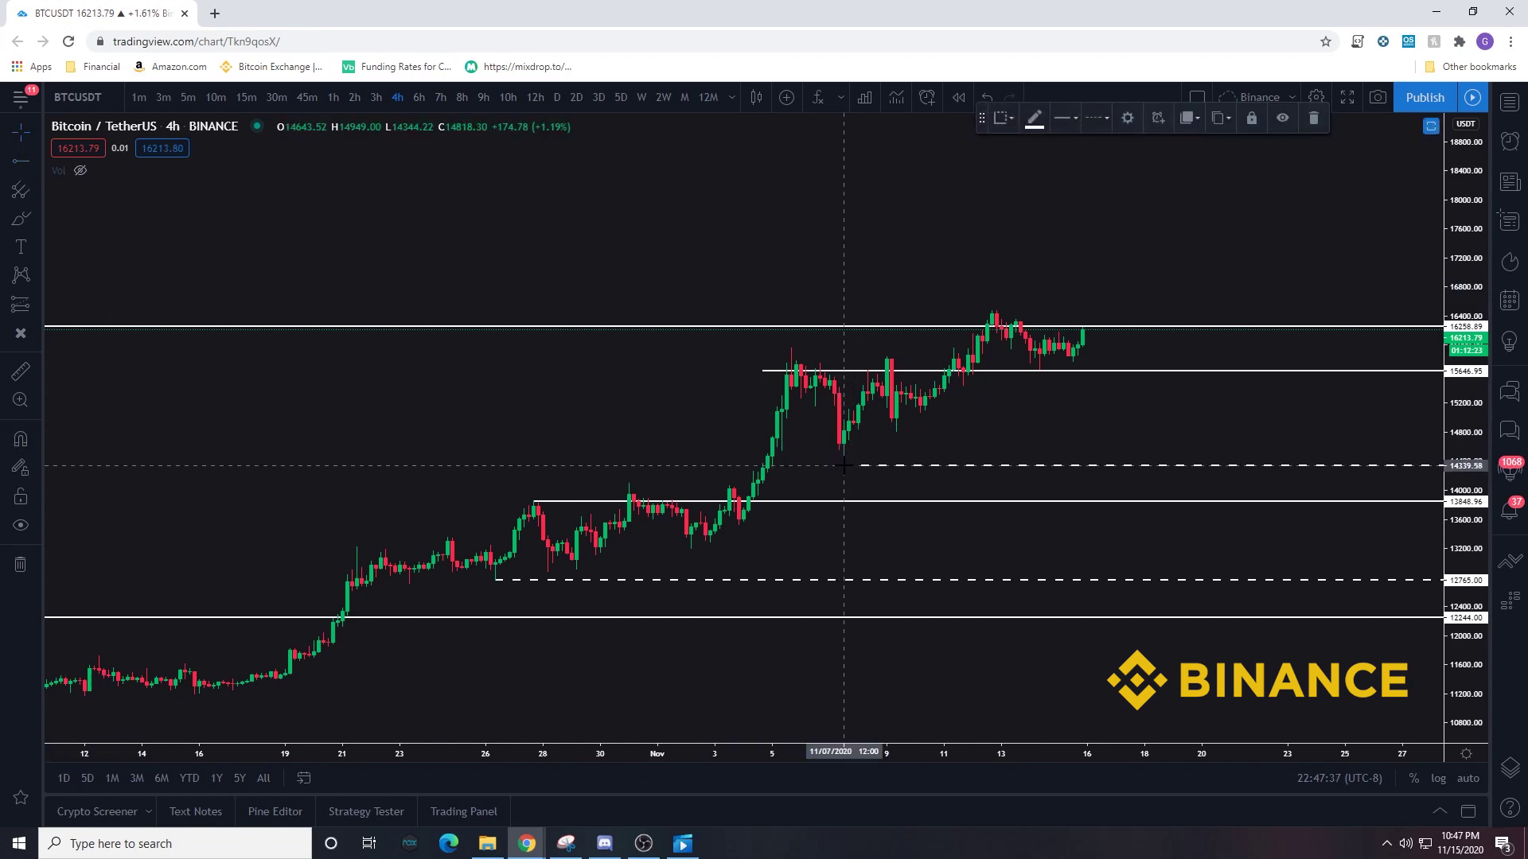
{"action": "left_click", "coordinate": [469, 447]}
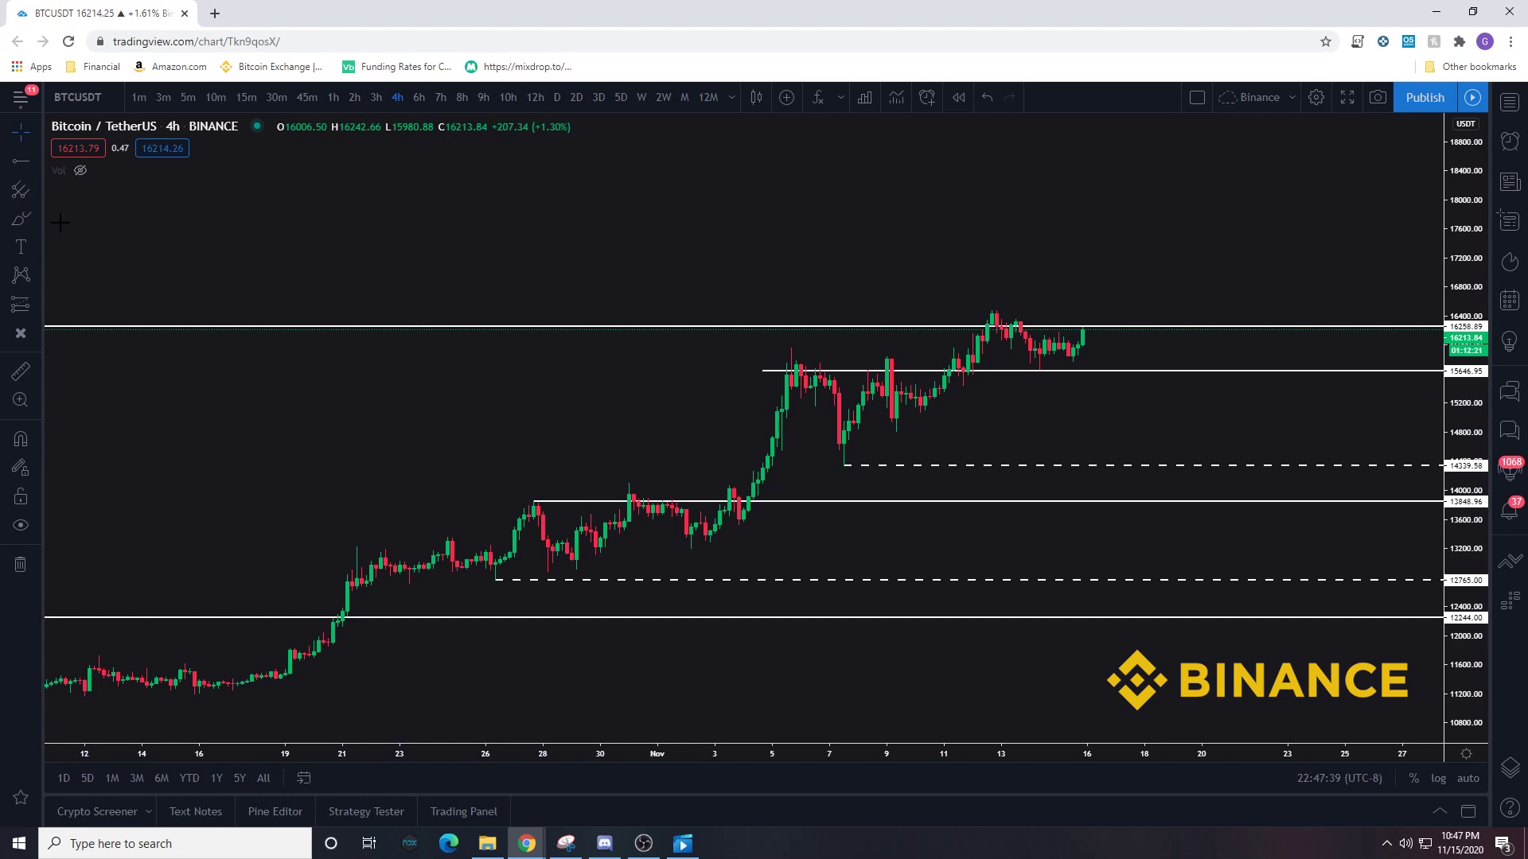
Step: Draw a dashed horizontal ray from the 12 October 2020 swing low at about 11172.00
{"action": "left_click", "coordinate": [21, 161]}
{"action": "scroll", "coordinate": [453, 477], "scroll_direction": "down", "scroll_amount": 2}
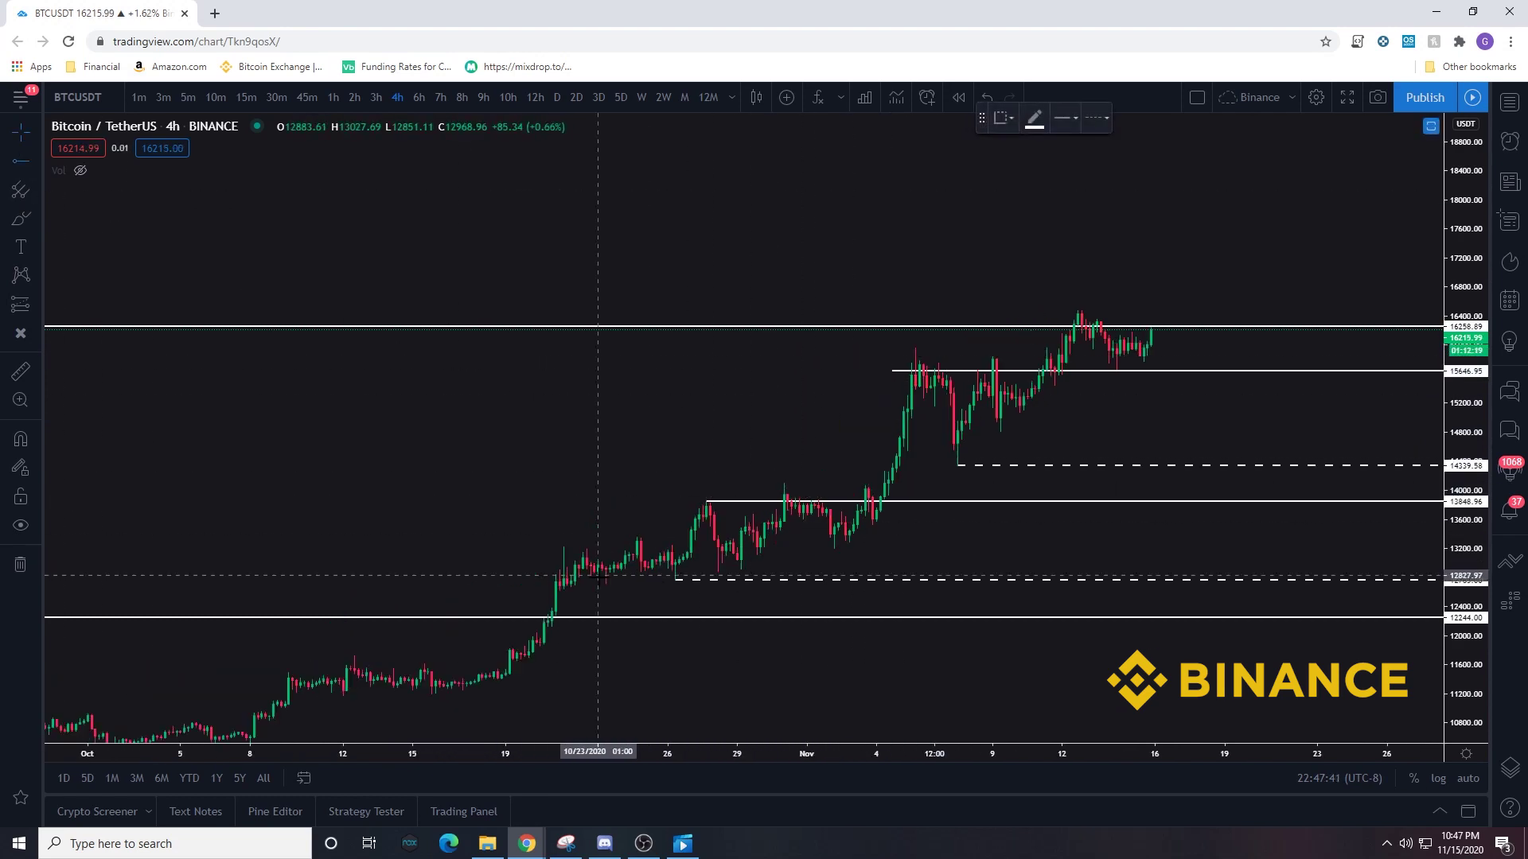
{"action": "left_click", "coordinate": [343, 696]}
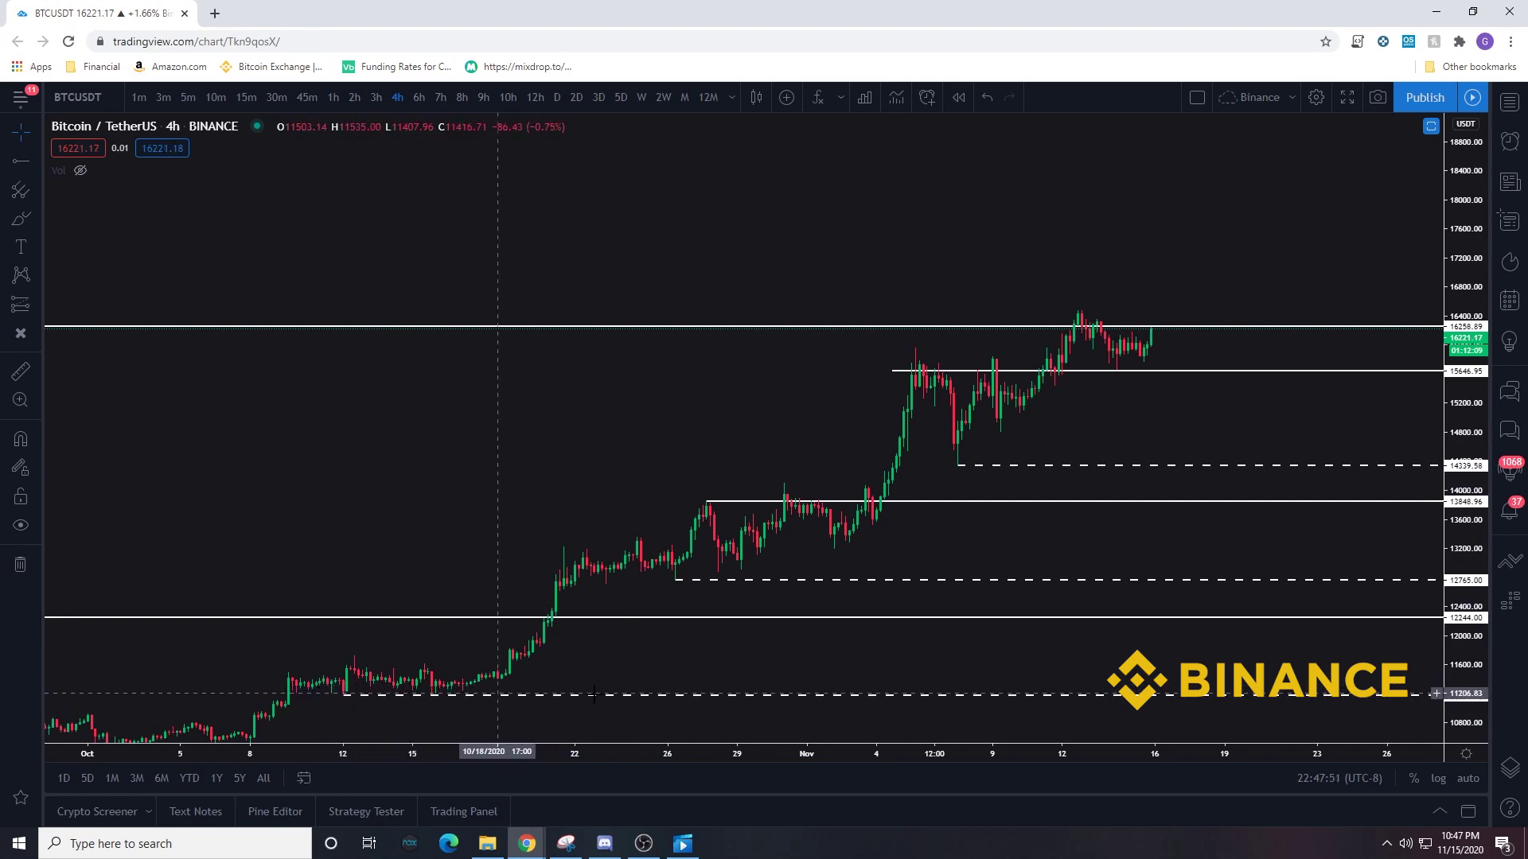
Step: Draw a dashed horizontal ray from the 8 September 2020 swing low at about 9849.59
{"action": "left_click_drag", "start_coordinate": [1204, 573], "coordinate": [1188, 486]}
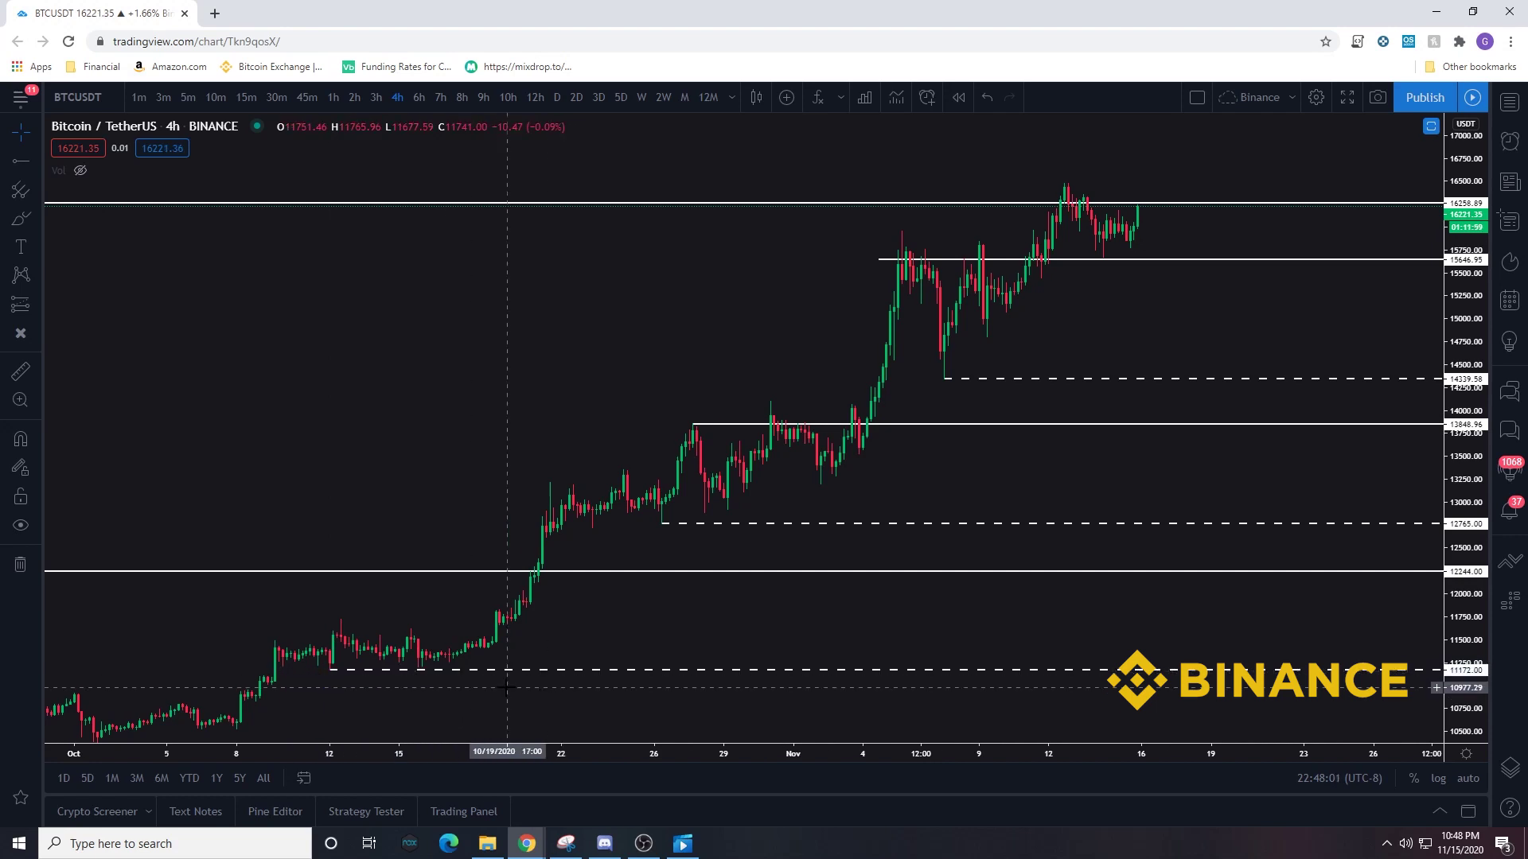
{"action": "scroll", "coordinate": [507, 686], "scroll_direction": "down", "scroll_amount": 2}
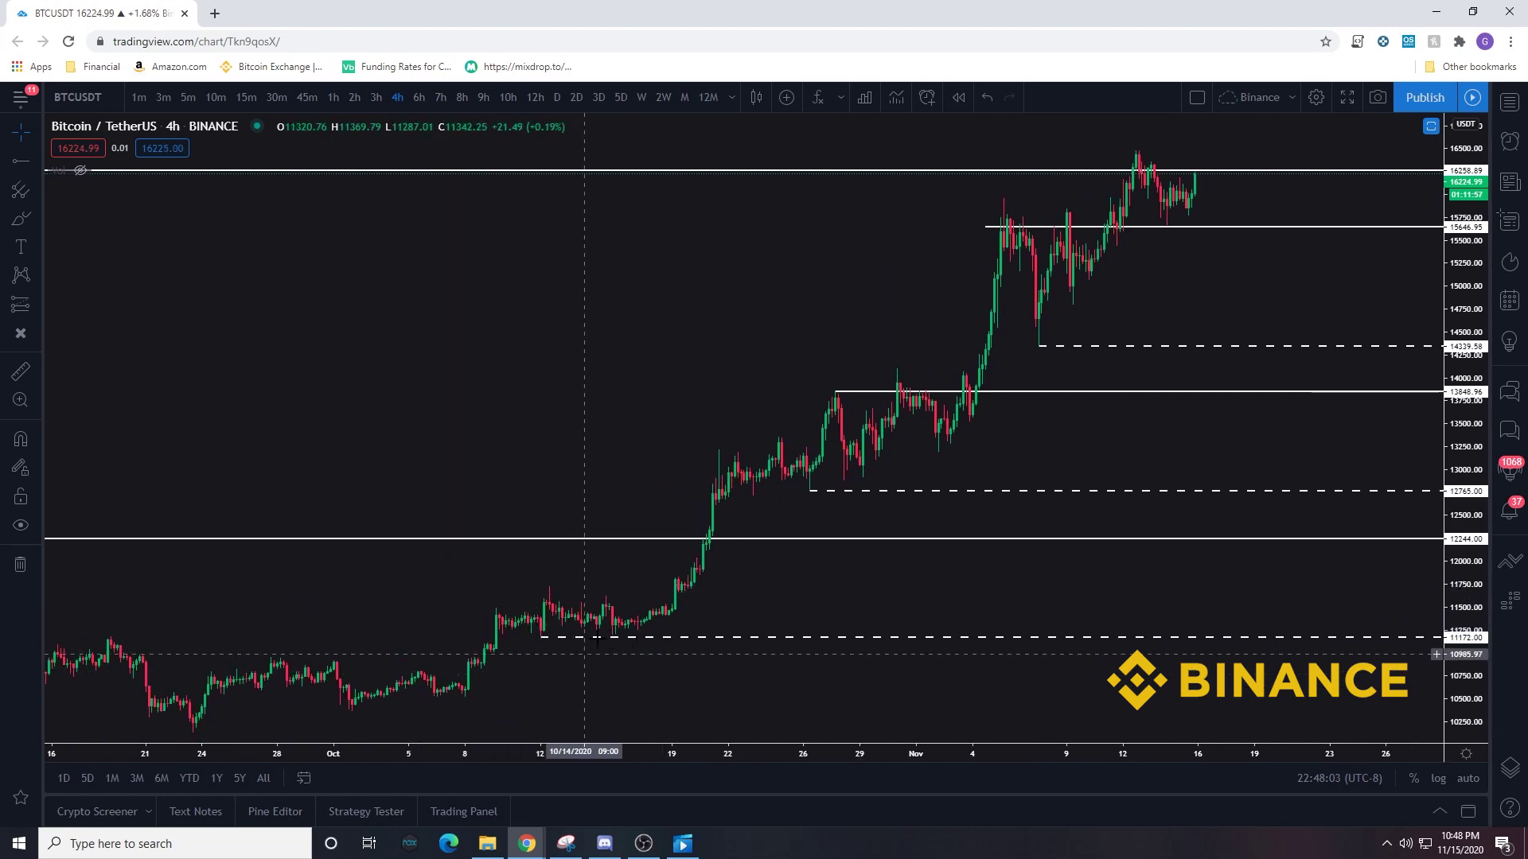
{"action": "left_click_drag", "start_coordinate": [585, 654], "coordinate": [632, 570]}
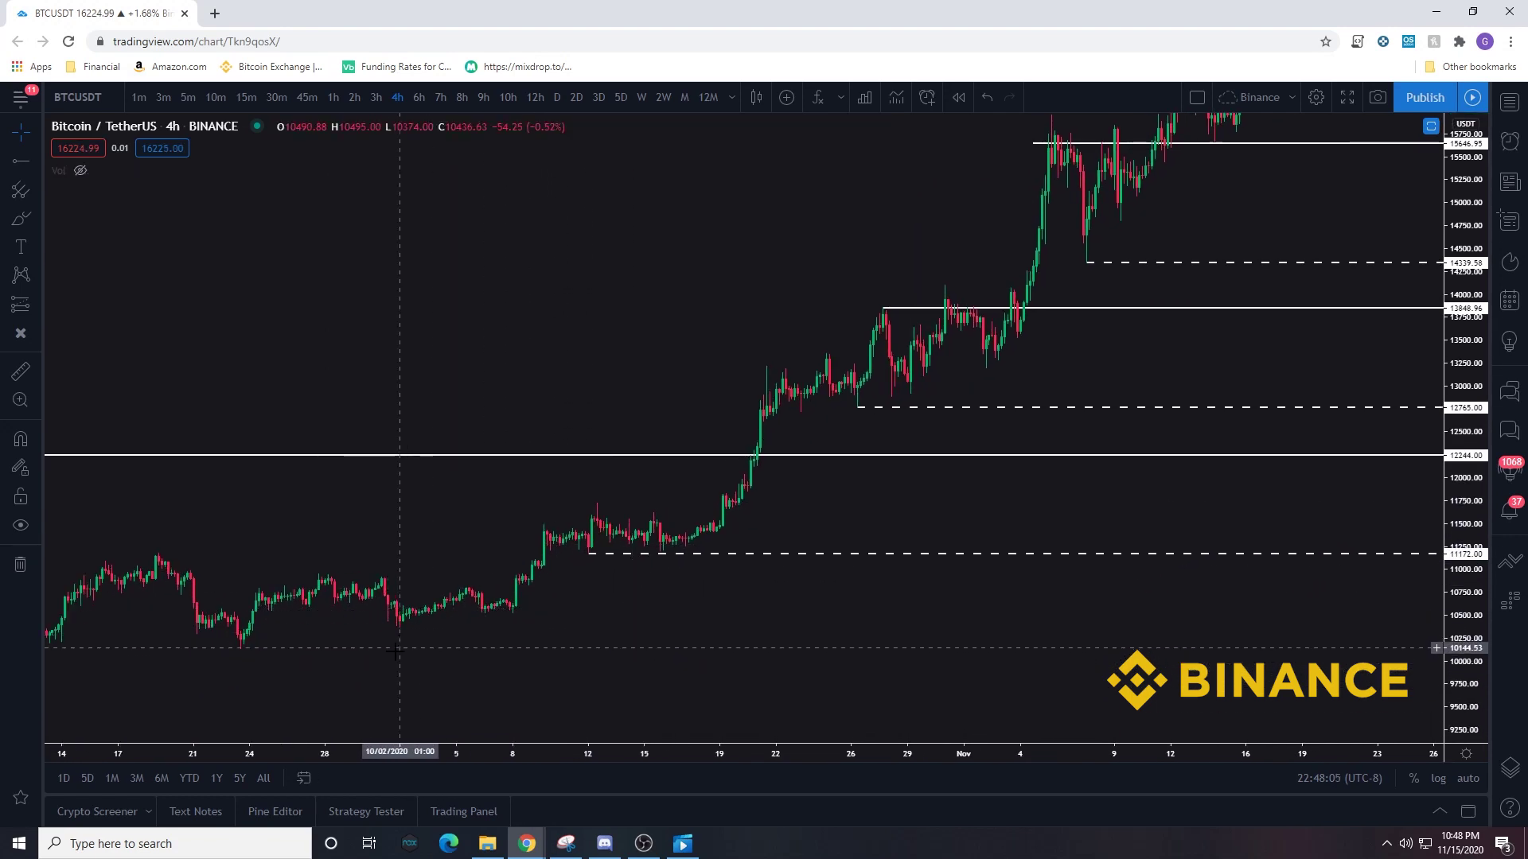
{"action": "scroll", "coordinate": [389, 651], "scroll_direction": "down", "scroll_amount": 2}
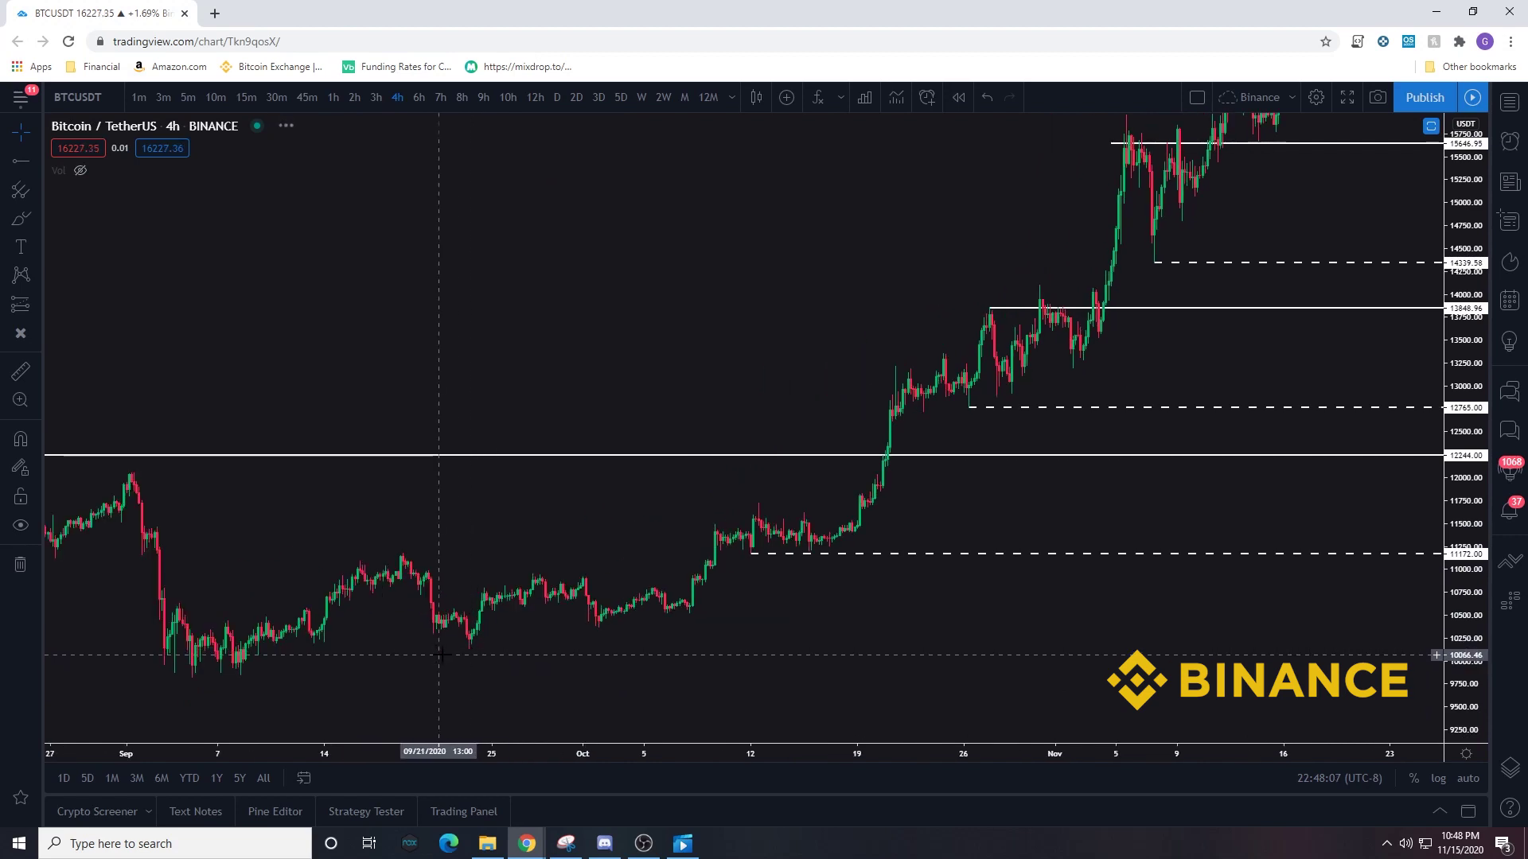
{"action": "left_click", "coordinate": [215, 587]}
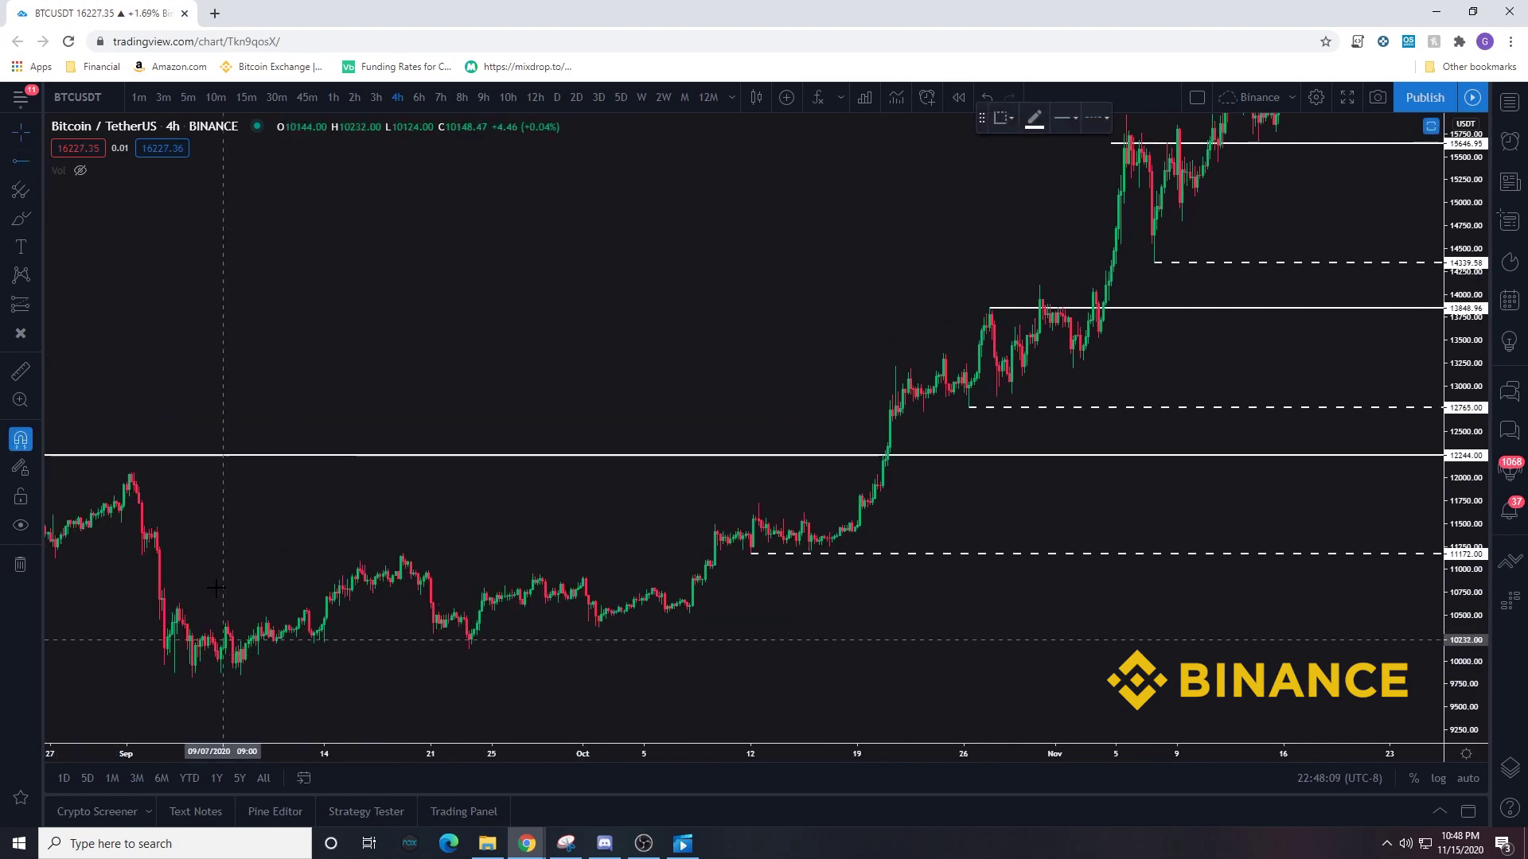
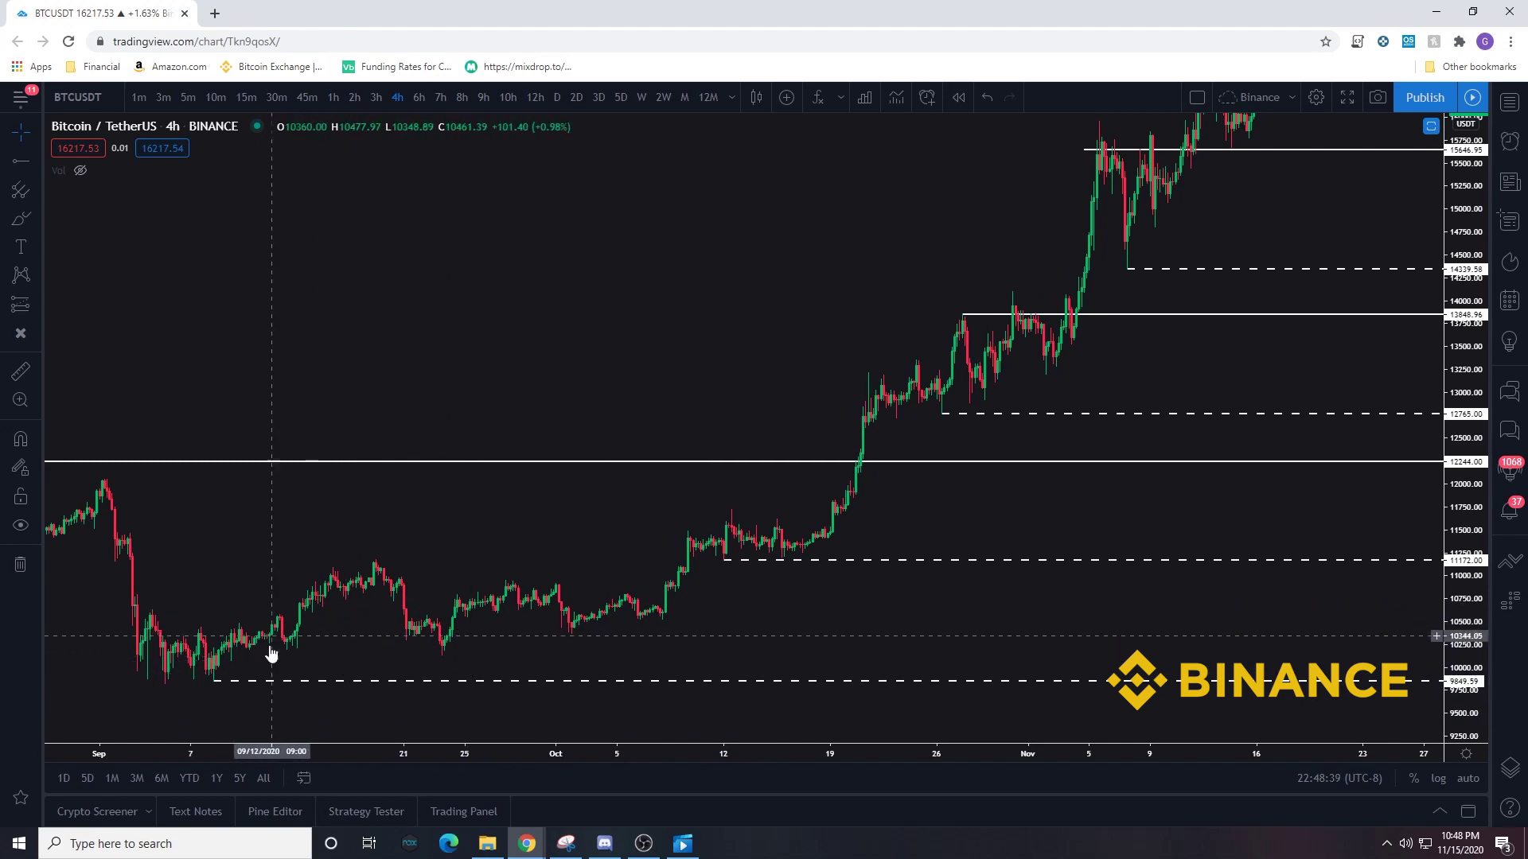
Step: Place an X icon just below the 15646.95 level at 14 November 2020, about 15453.39, and colour it white
{"action": "left_click", "coordinate": [795, 706]}
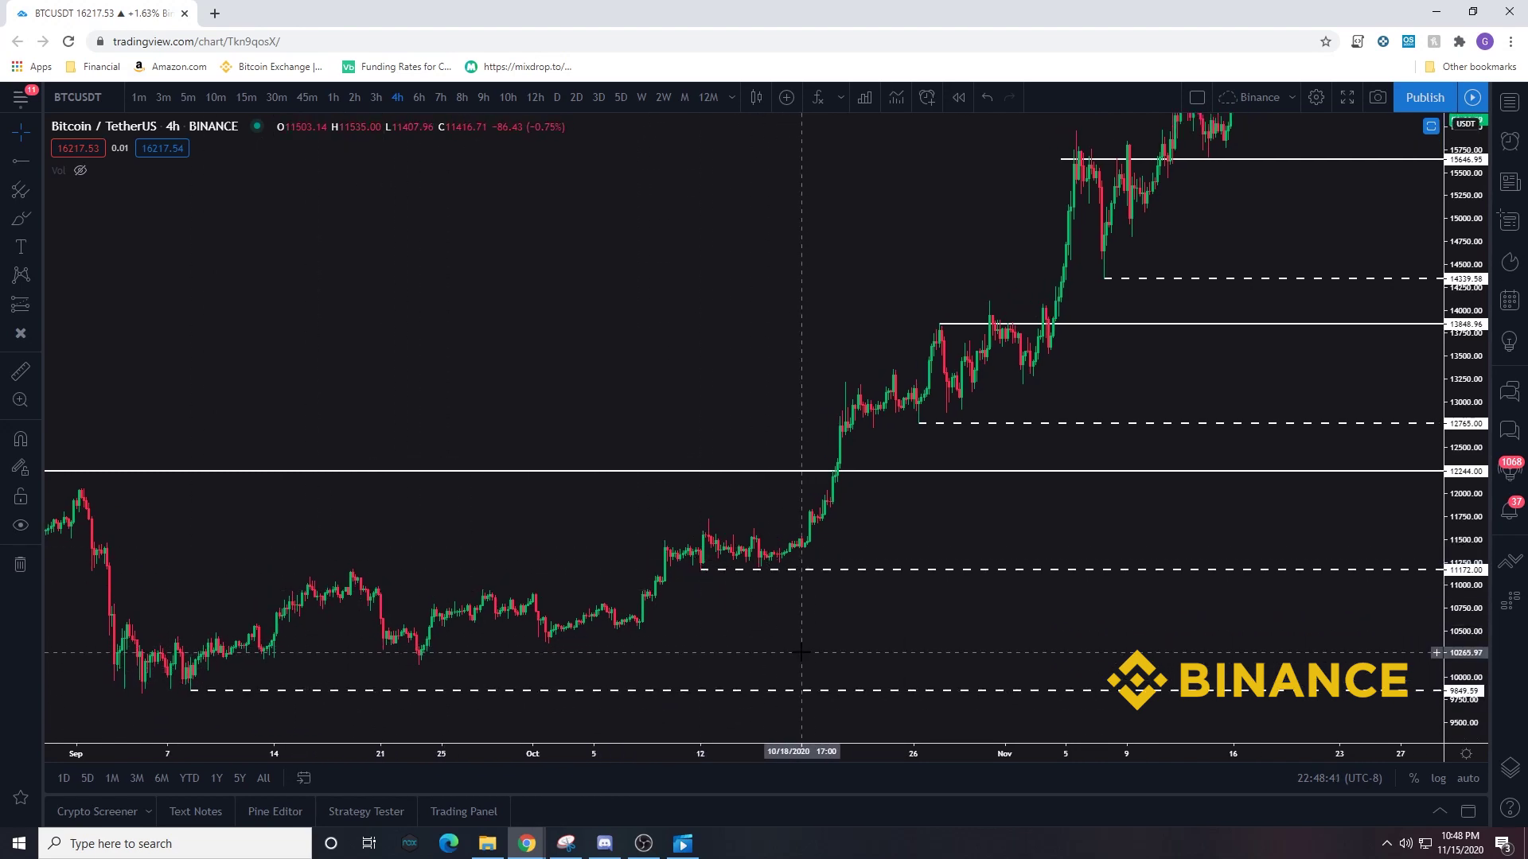
{"action": "left_click", "coordinate": [795, 707]}
{"action": "left_click", "coordinate": [794, 707]}
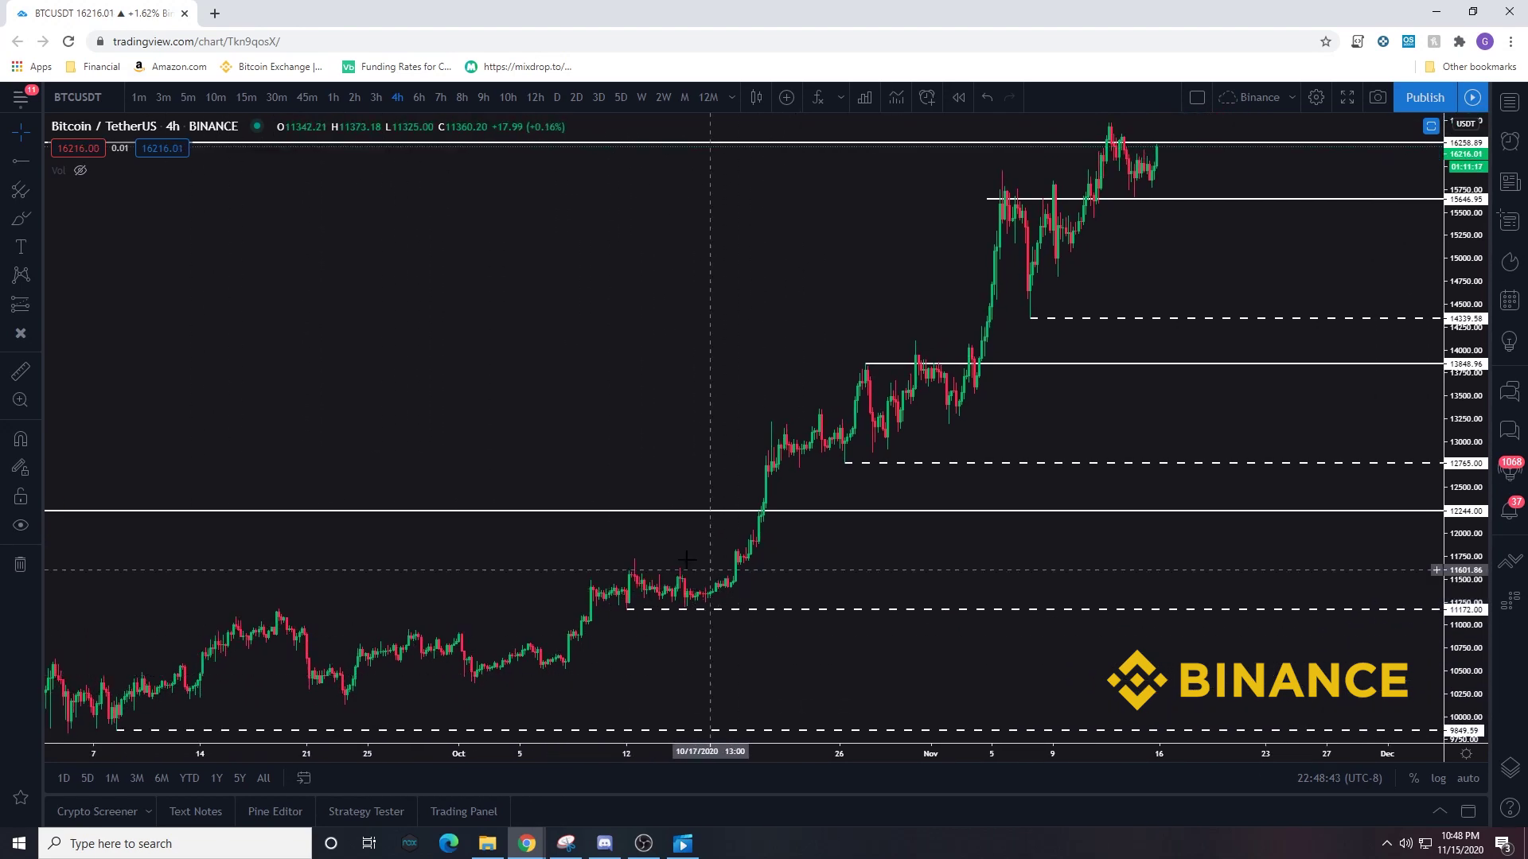
{"action": "left_click", "coordinate": [795, 706]}
{"action": "left_click_drag", "start_coordinate": [1032, 414], "coordinate": [963, 457]}
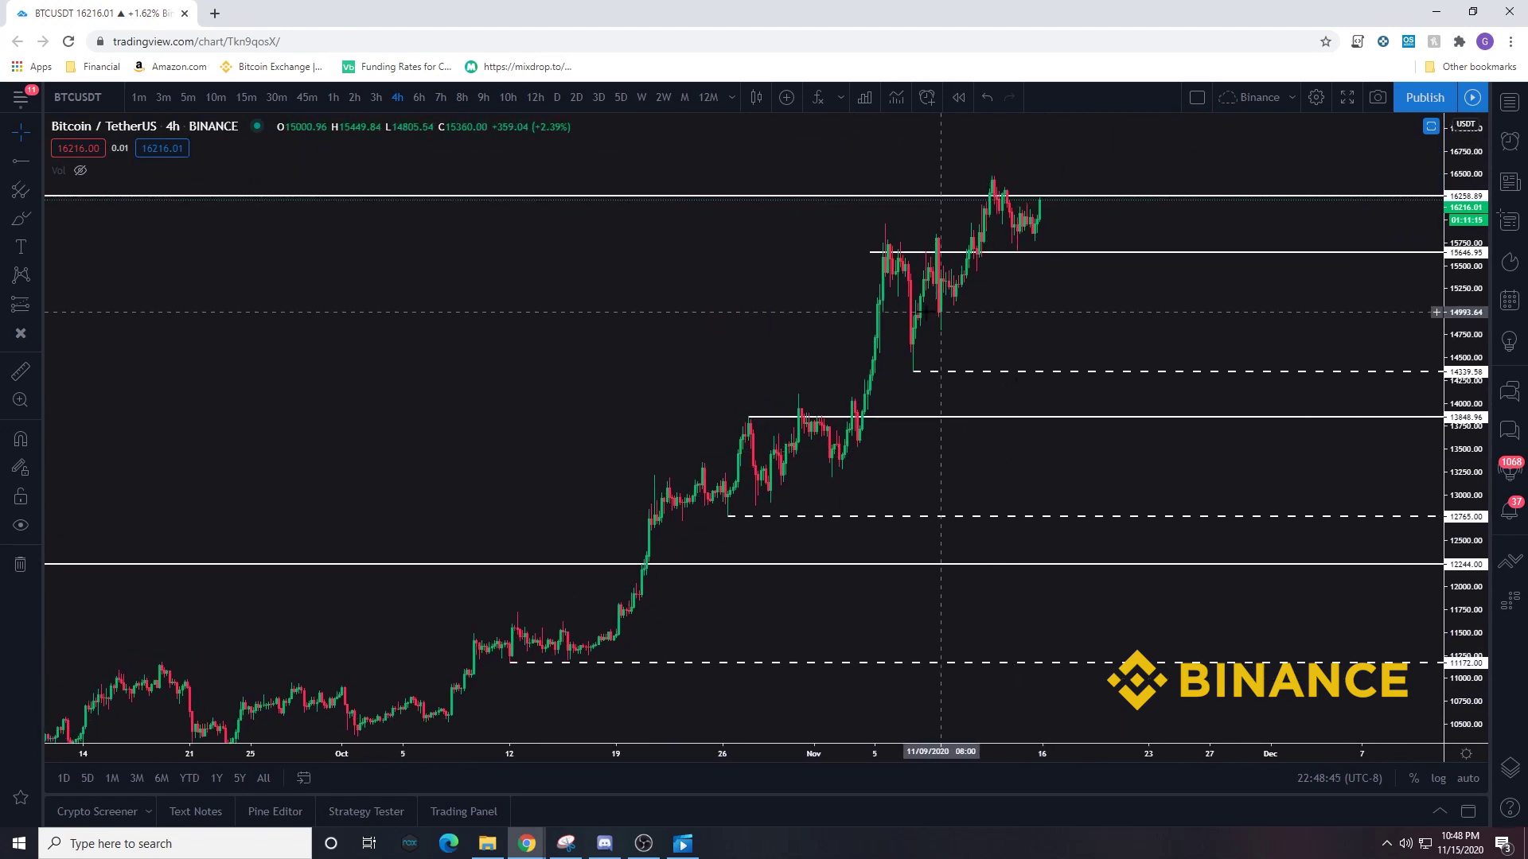
{"action": "mouse_move", "coordinate": [1043, 318]}
{"action": "left_mouse_down"}
{"action": "mouse_move", "coordinate": [914, 426]}
{"action": "mouse_move", "coordinate": [727, 371]}
{"action": "left_mouse_up"}
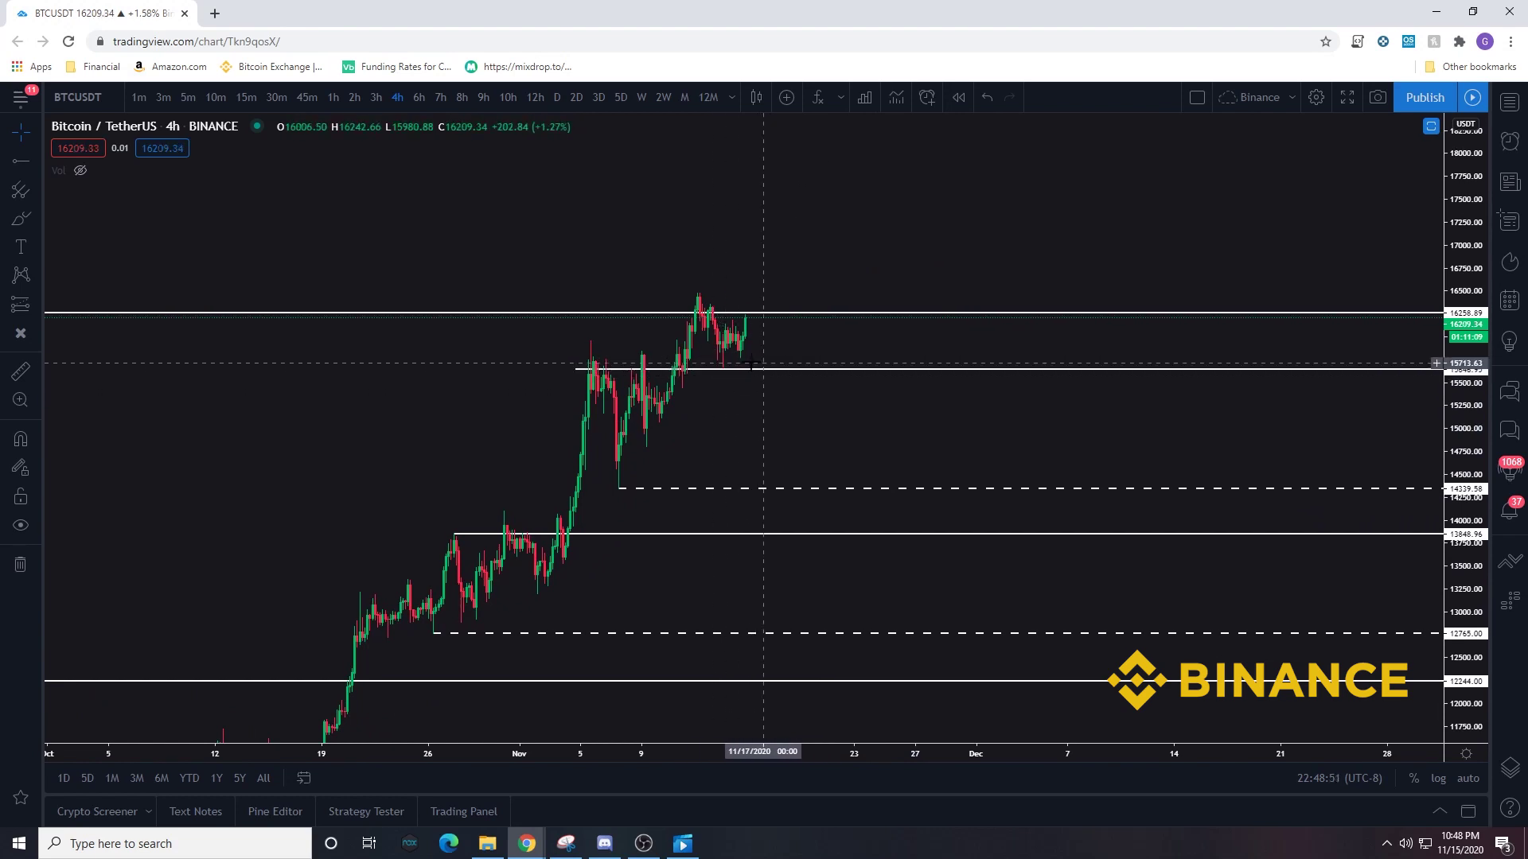
{"action": "key", "text": "alt+Tab"}
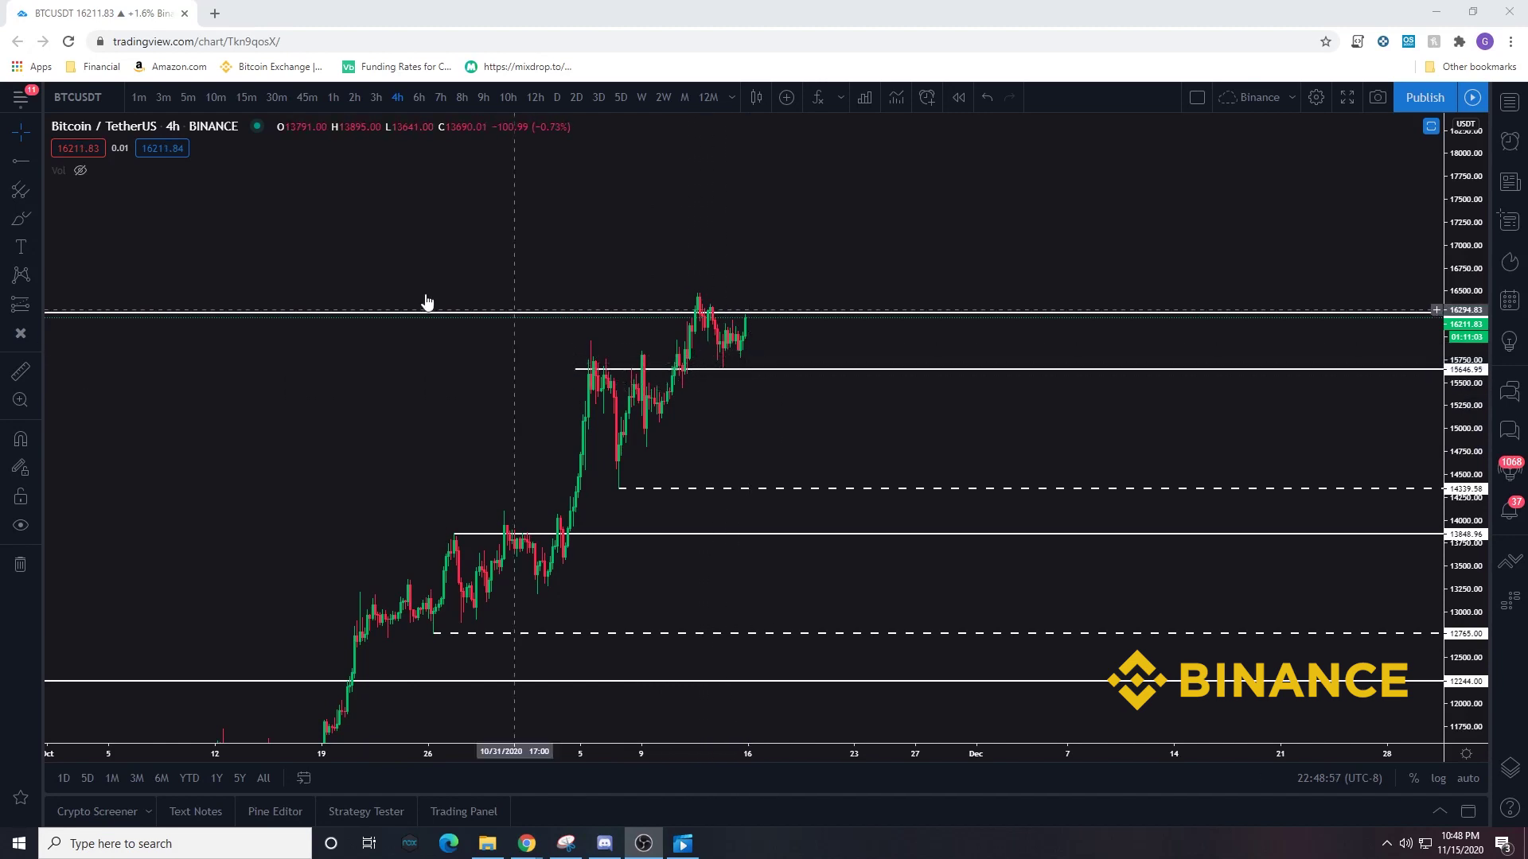
{"action": "left_click", "coordinate": [609, 369]}
{"action": "left_click", "coordinate": [717, 387]}
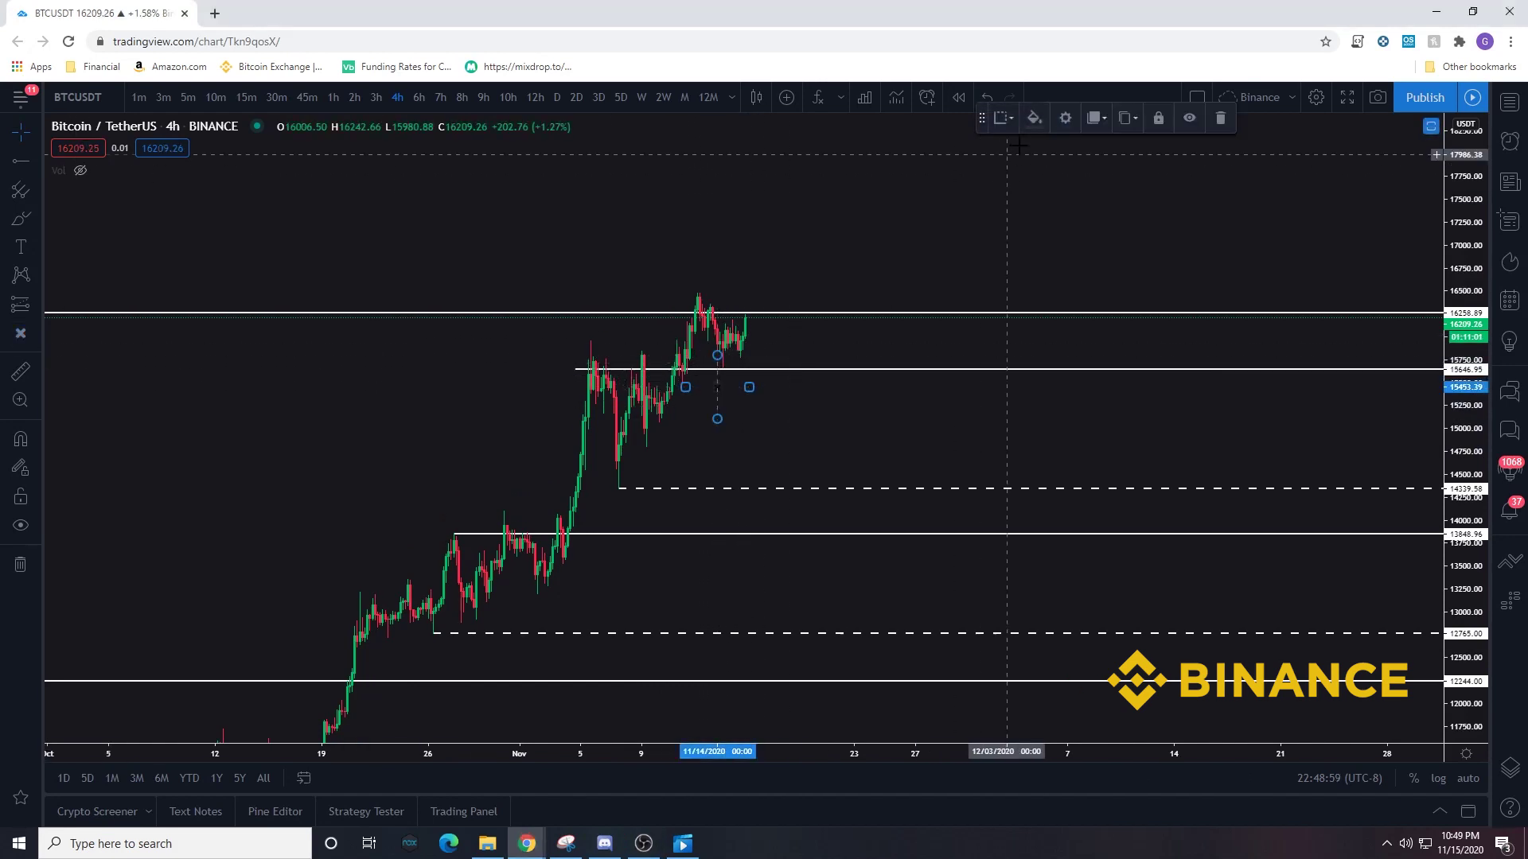
{"action": "left_click", "coordinate": [1034, 118]}
{"action": "left_click", "coordinate": [1157, 146]}
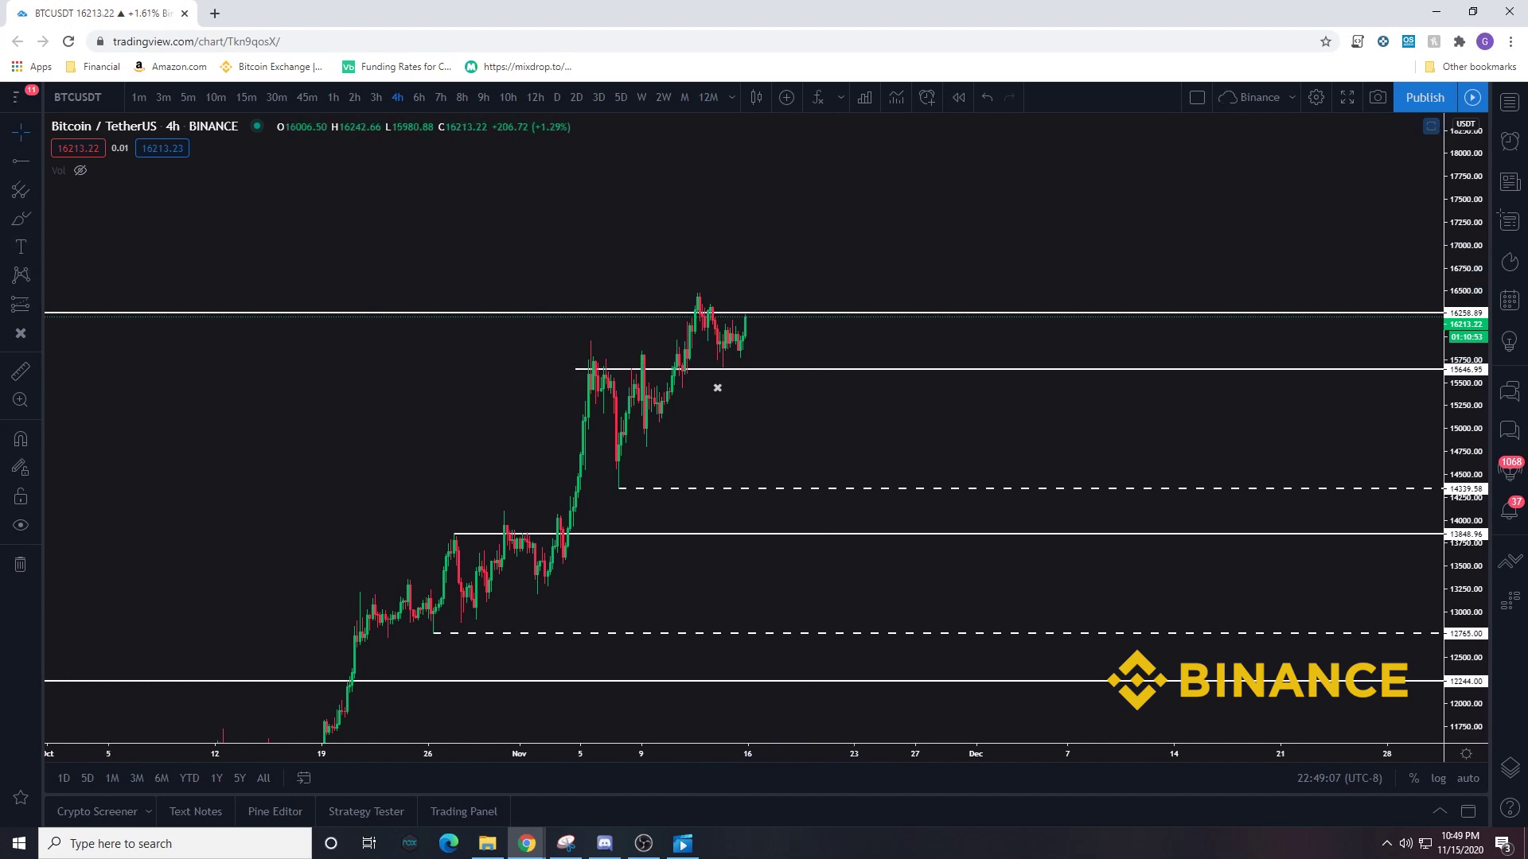
Step: Brush a wavy projected price path from the latest candle along the 16258.89 level to about 21 November 2020
{"action": "left_click", "coordinate": [22, 222]}
{"action": "mouse_move", "coordinate": [746, 326]}
{"action": "left_mouse_down"}
{"action": "mouse_move", "coordinate": [758, 302]}
{"action": "mouse_move", "coordinate": [834, 314]}
{"action": "left_mouse_up"}
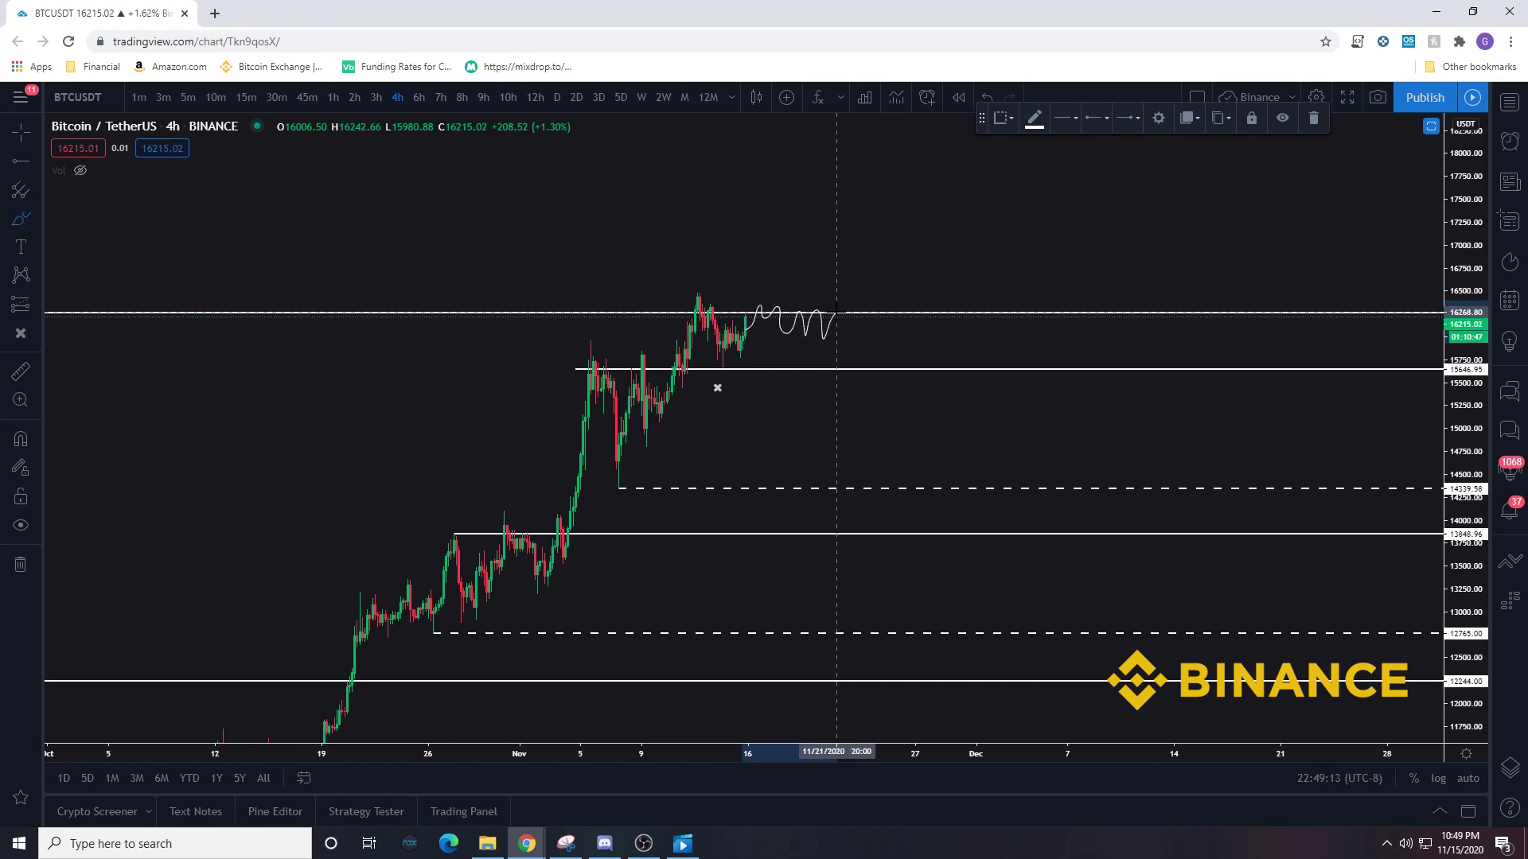
{"action": "left_click_drag", "start_coordinate": [836, 311], "coordinate": [836, 313]}
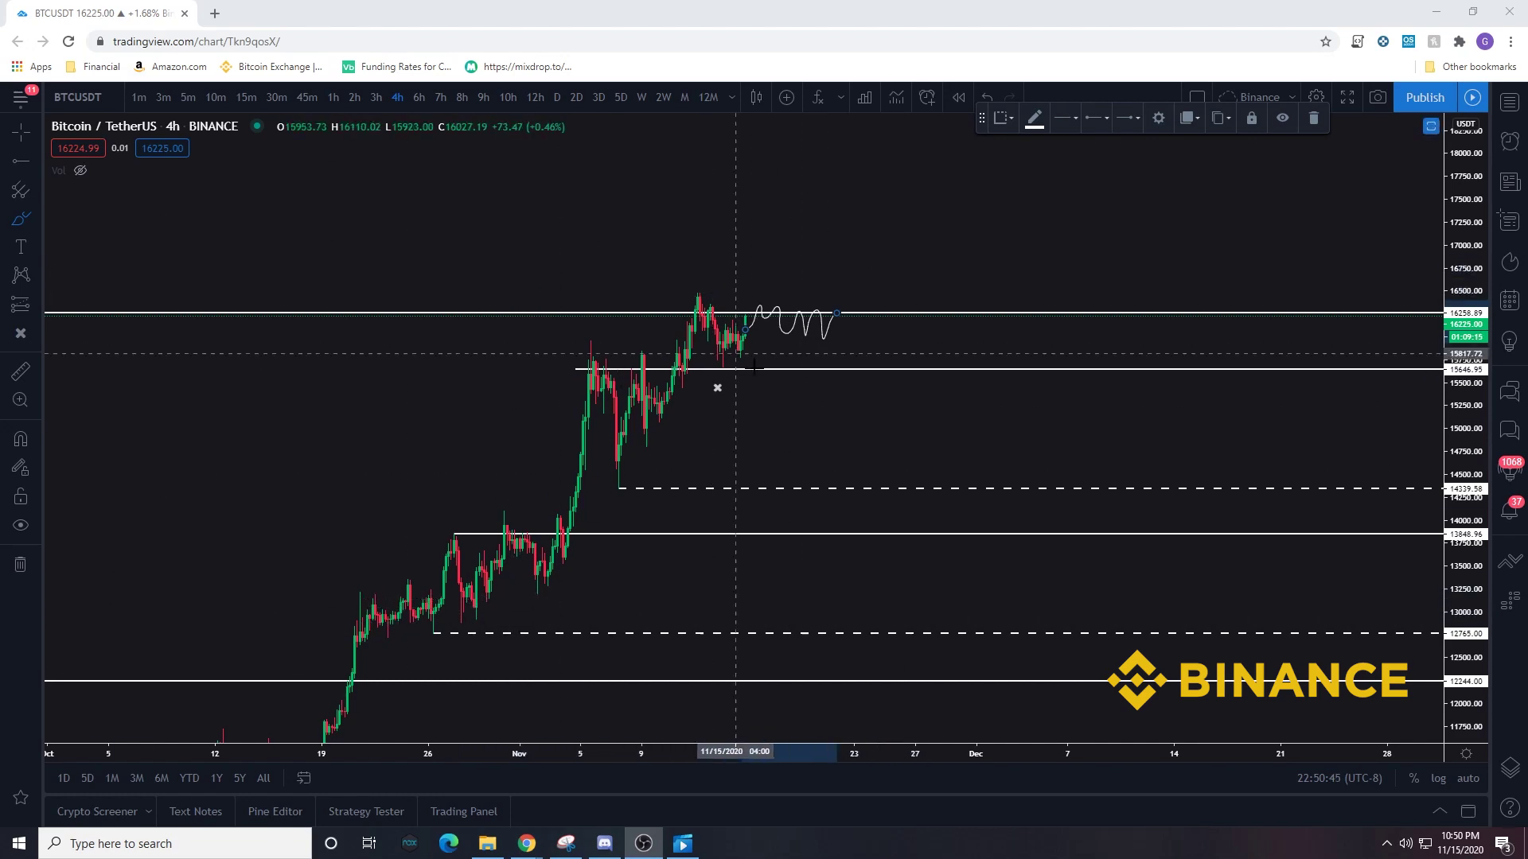
{"action": "left_click_drag", "start_coordinate": [1028, 325], "coordinate": [1029, 232]}
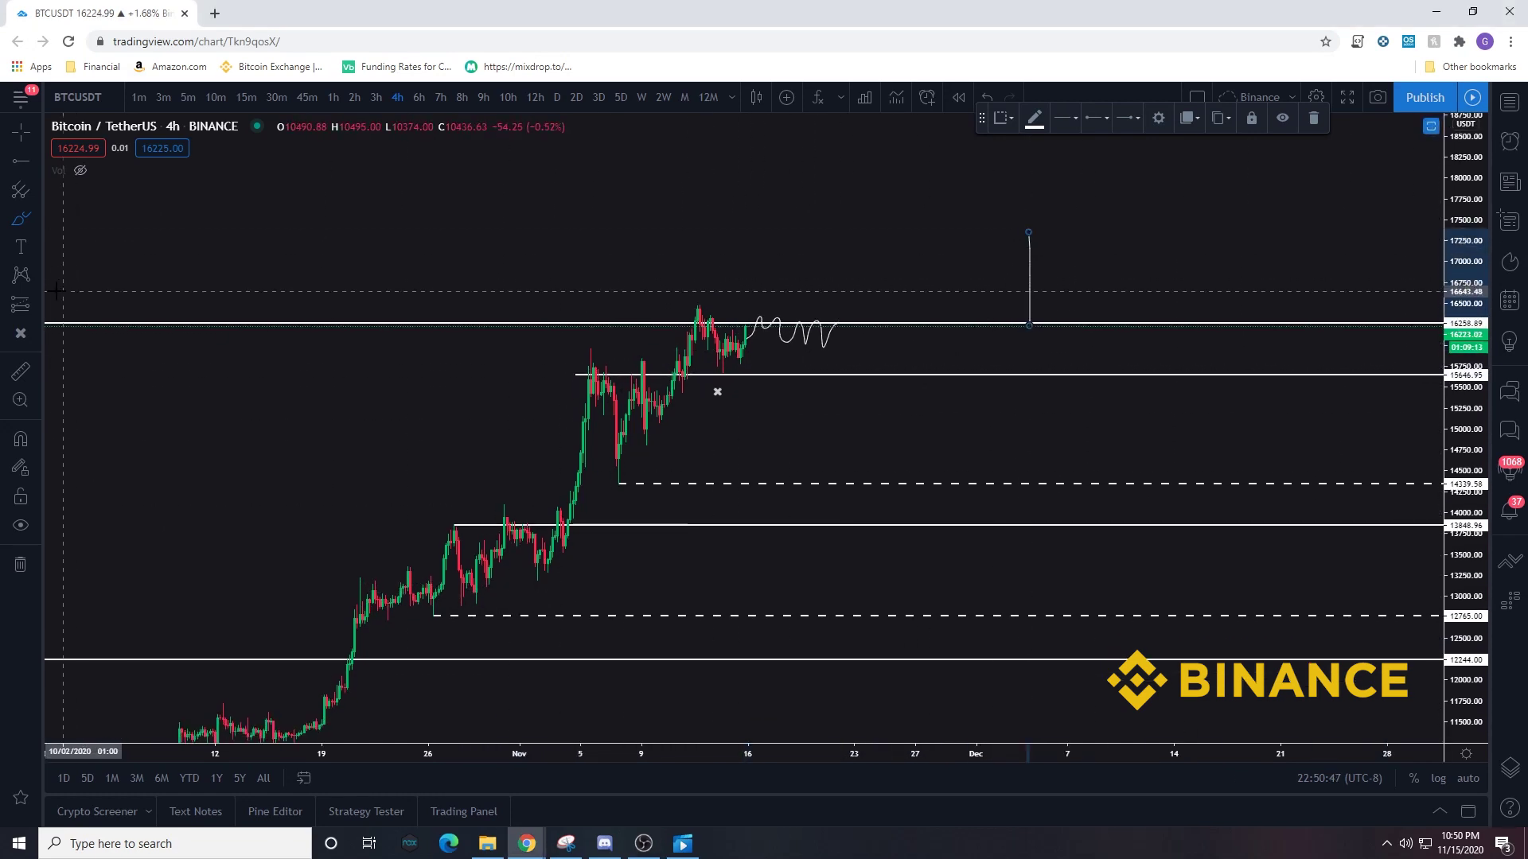
{"action": "left_click", "coordinate": [1036, 274]}
{"action": "left_click", "coordinate": [1030, 287]}
{"action": "key", "text": "Delete"}
Step: Place a long position at the latest candle with entry about 15930.55, stop about 15426.74 and target about 17879.24, extended to mid-December
{"action": "left_click", "coordinate": [37, 308]}
{"action": "left_click", "coordinate": [104, 305]}
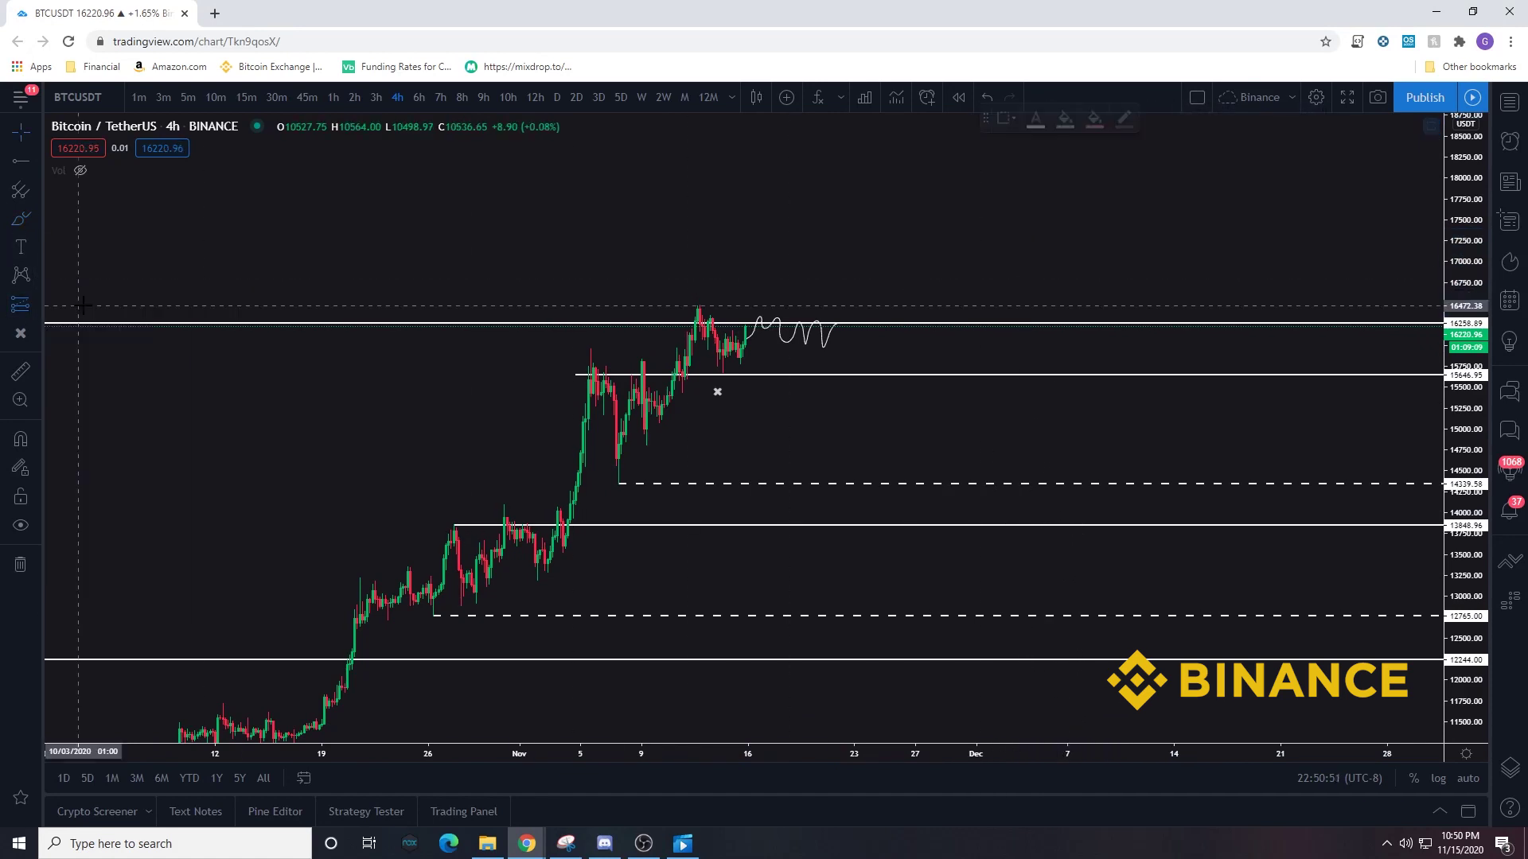
{"action": "left_click", "coordinate": [744, 351]}
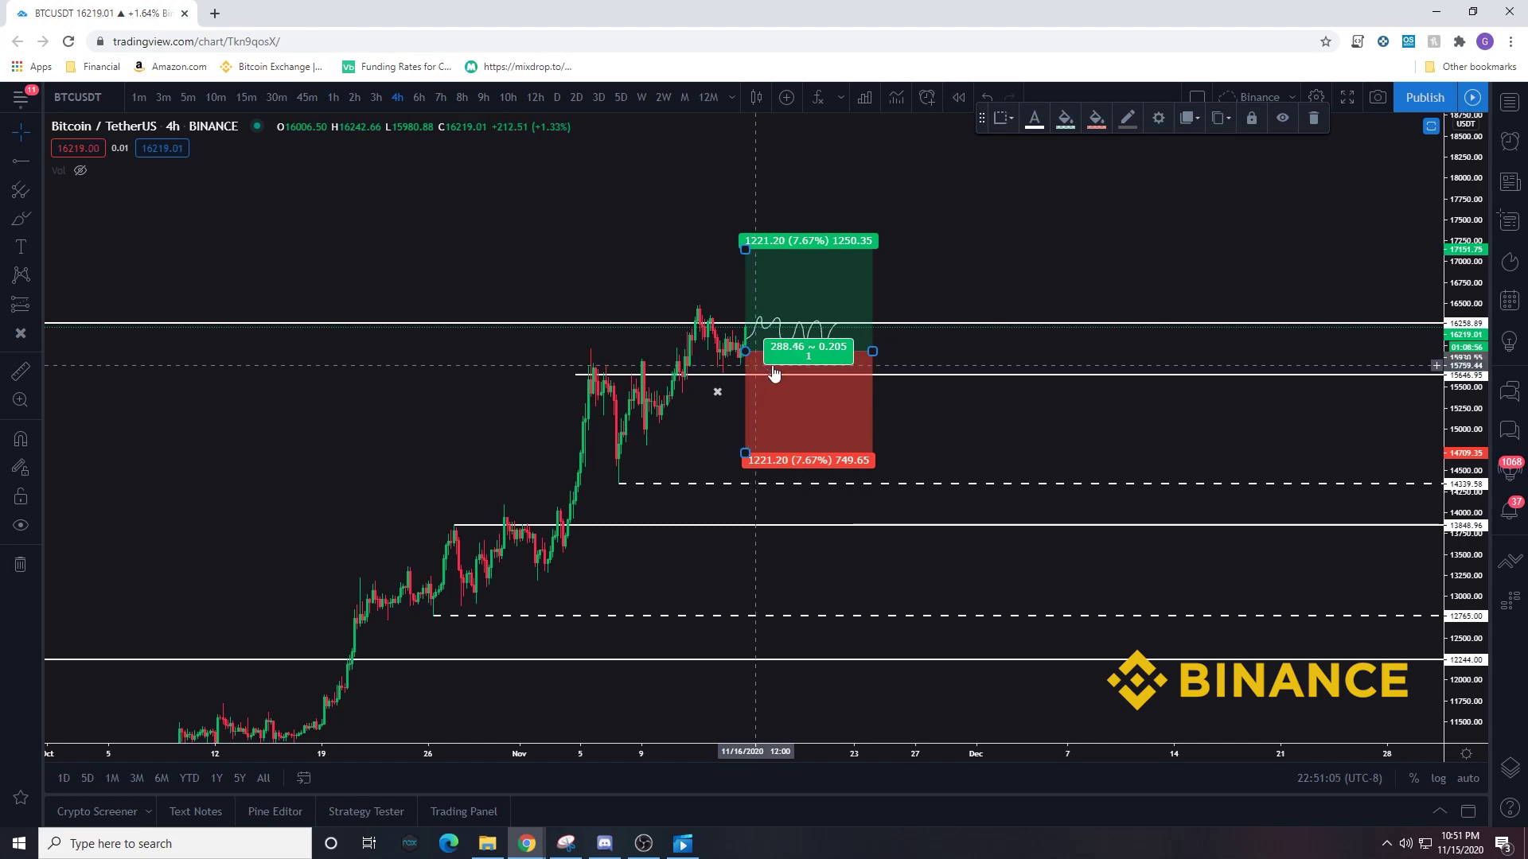
{"action": "left_click_drag", "start_coordinate": [745, 452], "coordinate": [758, 393]}
{"action": "left_click_drag", "start_coordinate": [872, 351], "coordinate": [1101, 351]}
{"action": "left_click_drag", "start_coordinate": [745, 249], "coordinate": [777, 194]}
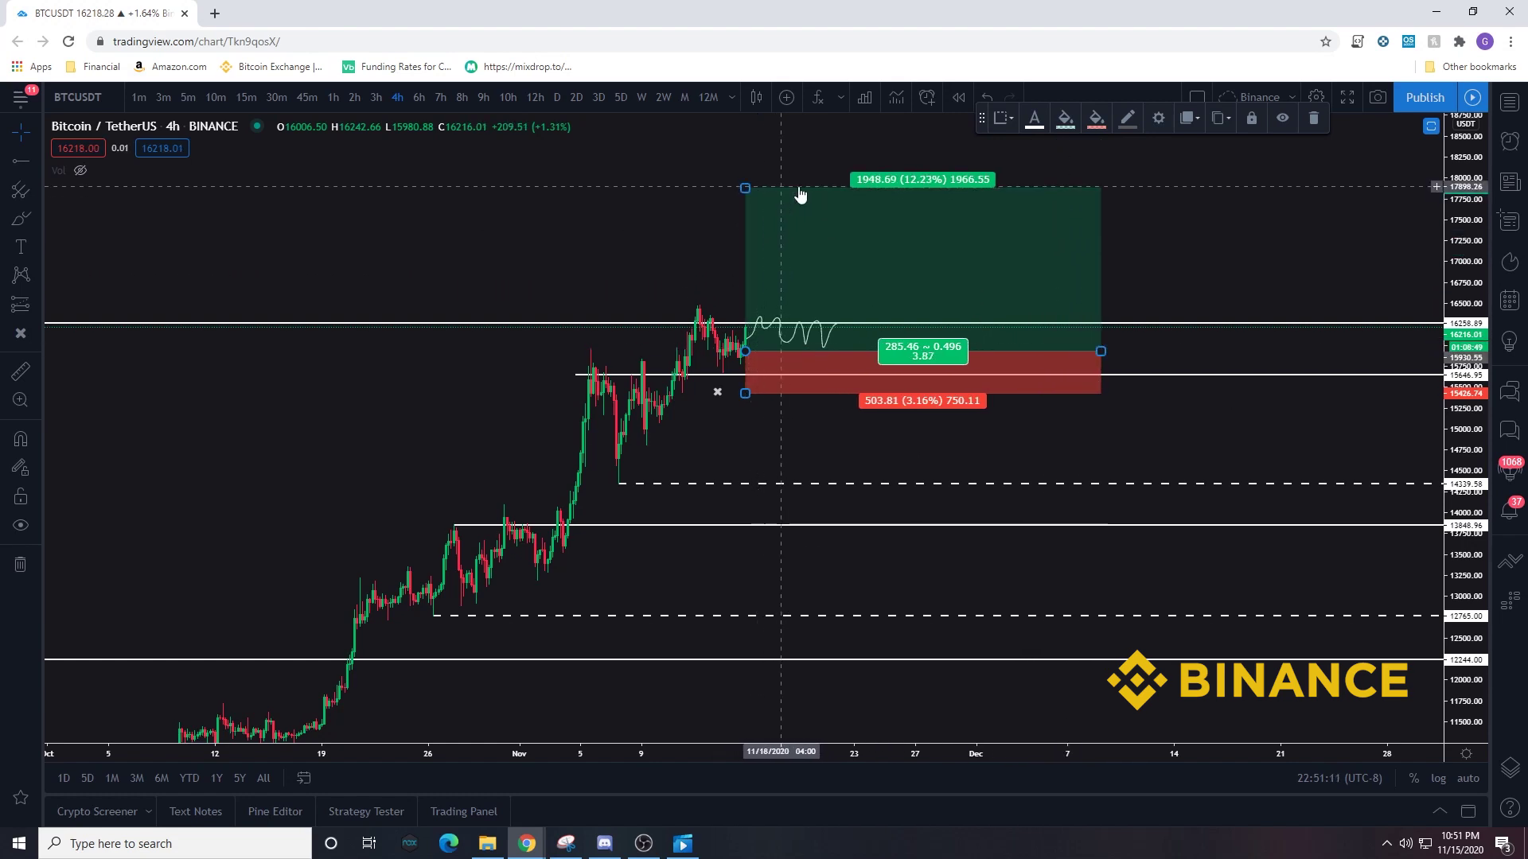
{"action": "left_click_drag", "start_coordinate": [1100, 351], "coordinate": [1223, 351]}
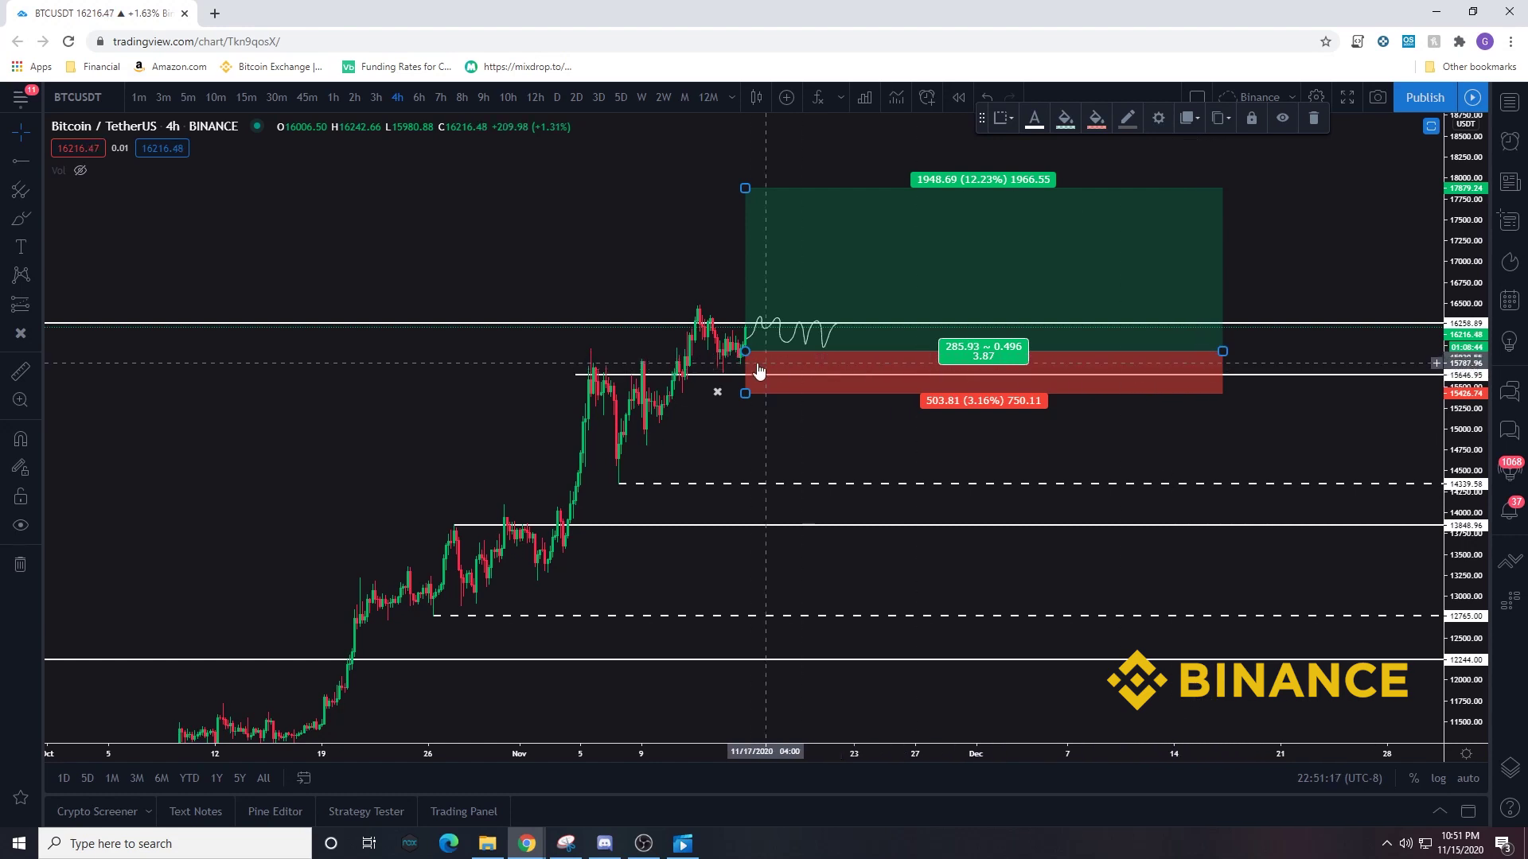
Step: Adjust the long position to start 15 November with entry about 15978.07, target 18069.36 and stop 15303.16, extending it to about 19 December
{"action": "left_click_drag", "start_coordinate": [745, 351], "coordinate": [732, 347]}
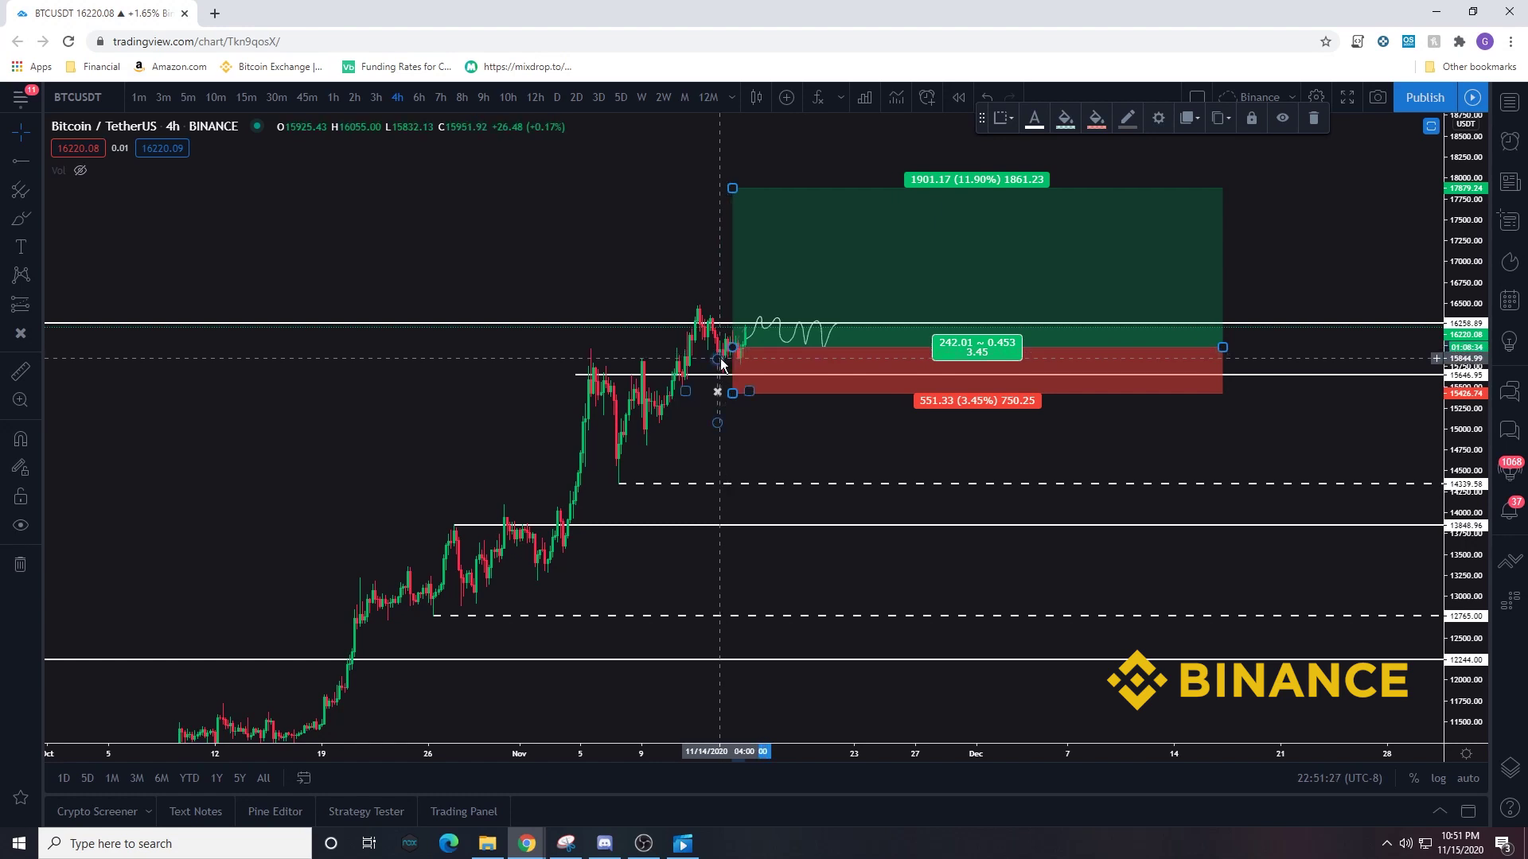
{"action": "left_click_drag", "start_coordinate": [732, 188], "coordinate": [732, 172]}
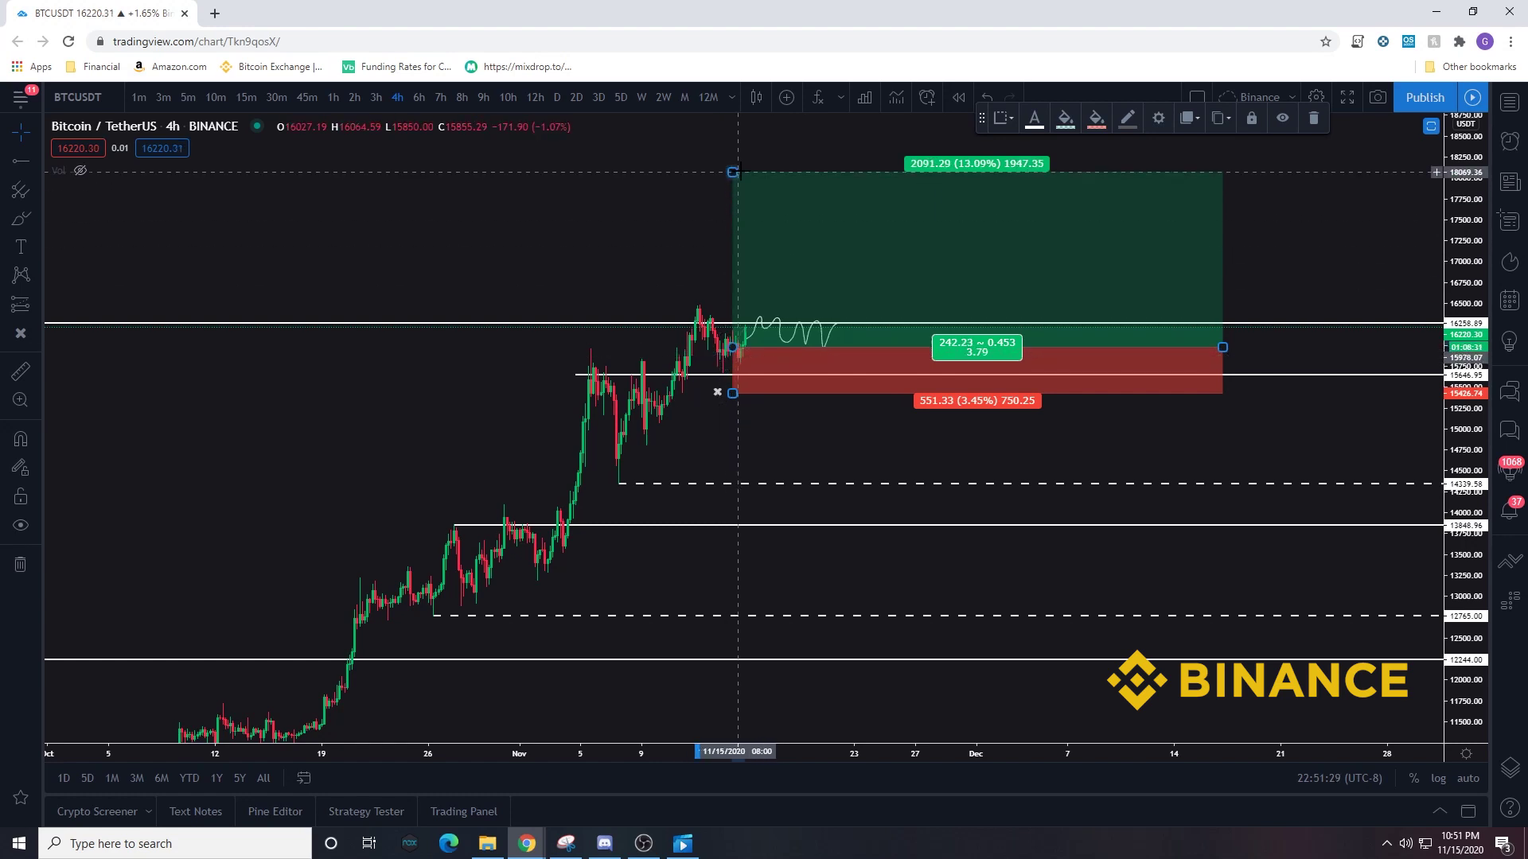
{"action": "left_click_drag", "start_coordinate": [1222, 347], "coordinate": [1263, 347]}
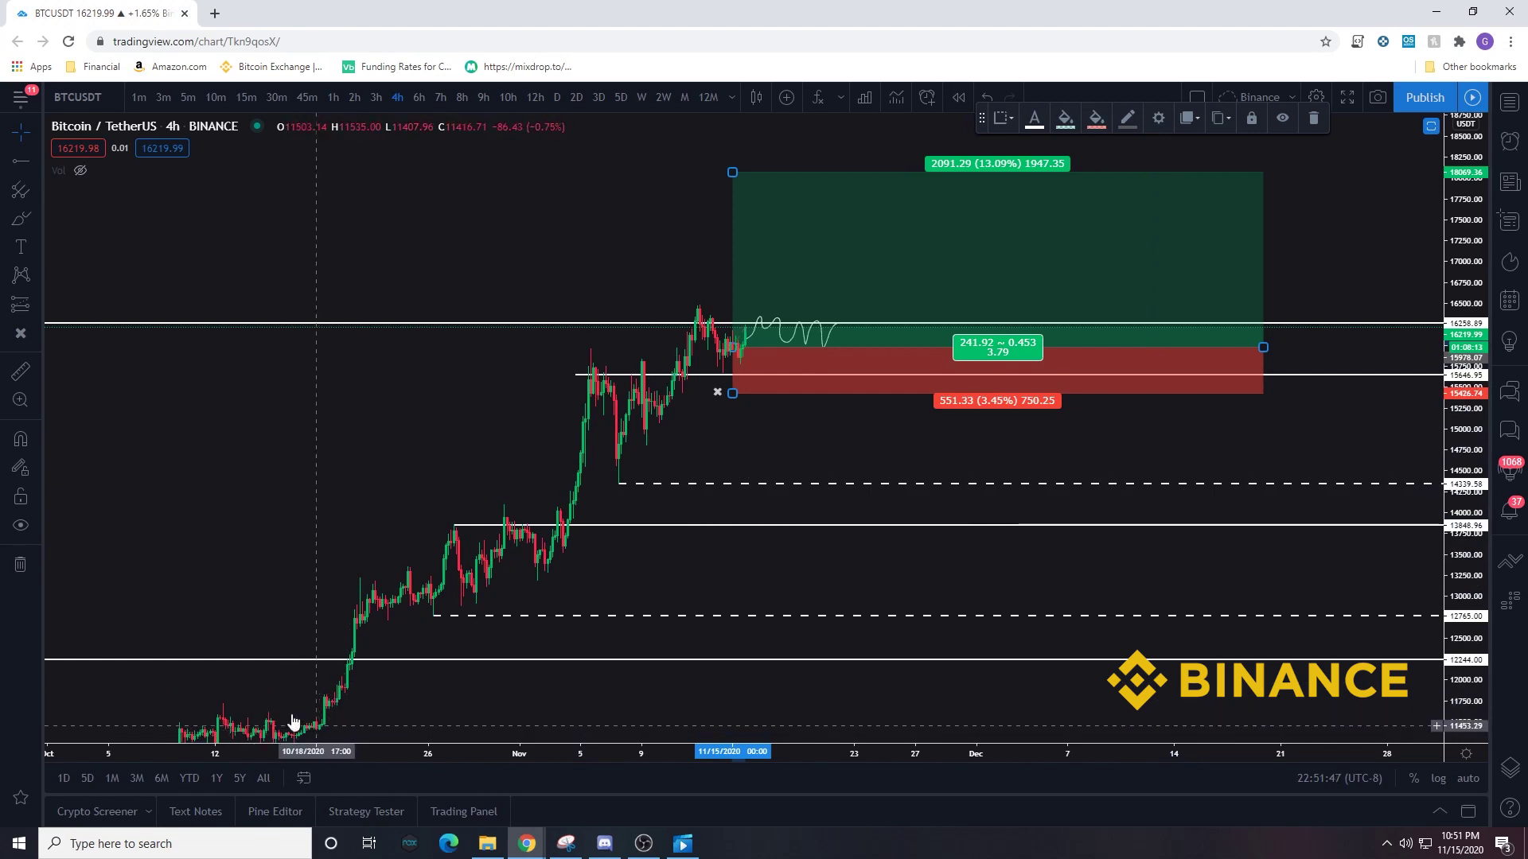
{"action": "left_click", "coordinate": [733, 393]}
{"action": "left_click_drag", "start_coordinate": [733, 393], "coordinate": [733, 403]}
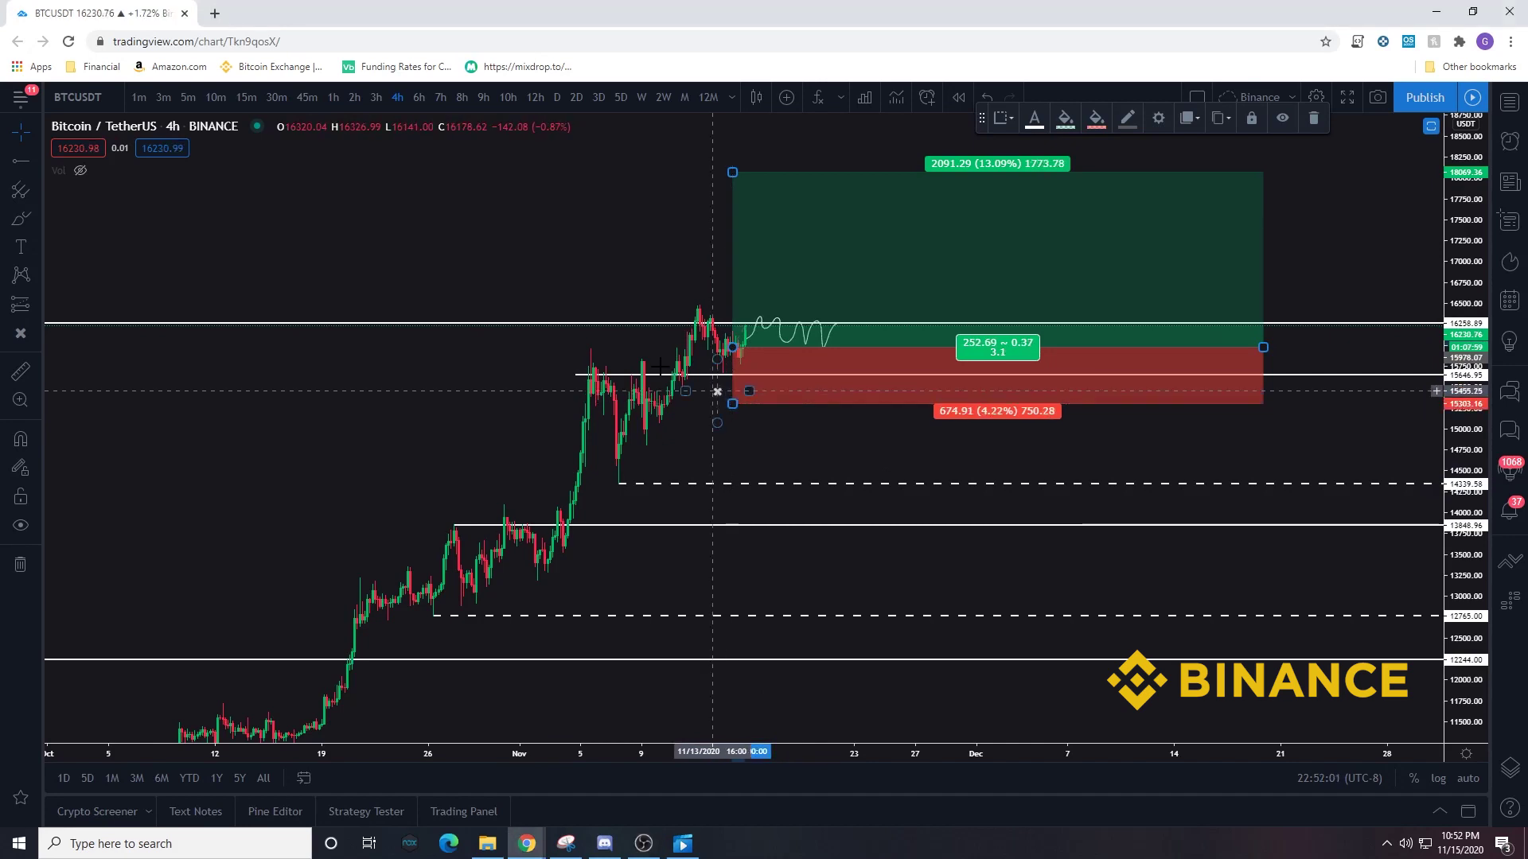
Step: Draw a dashed horizontal ray from the 11 November 2020 low at about 15426.74
{"action": "left_click", "coordinate": [21, 162]}
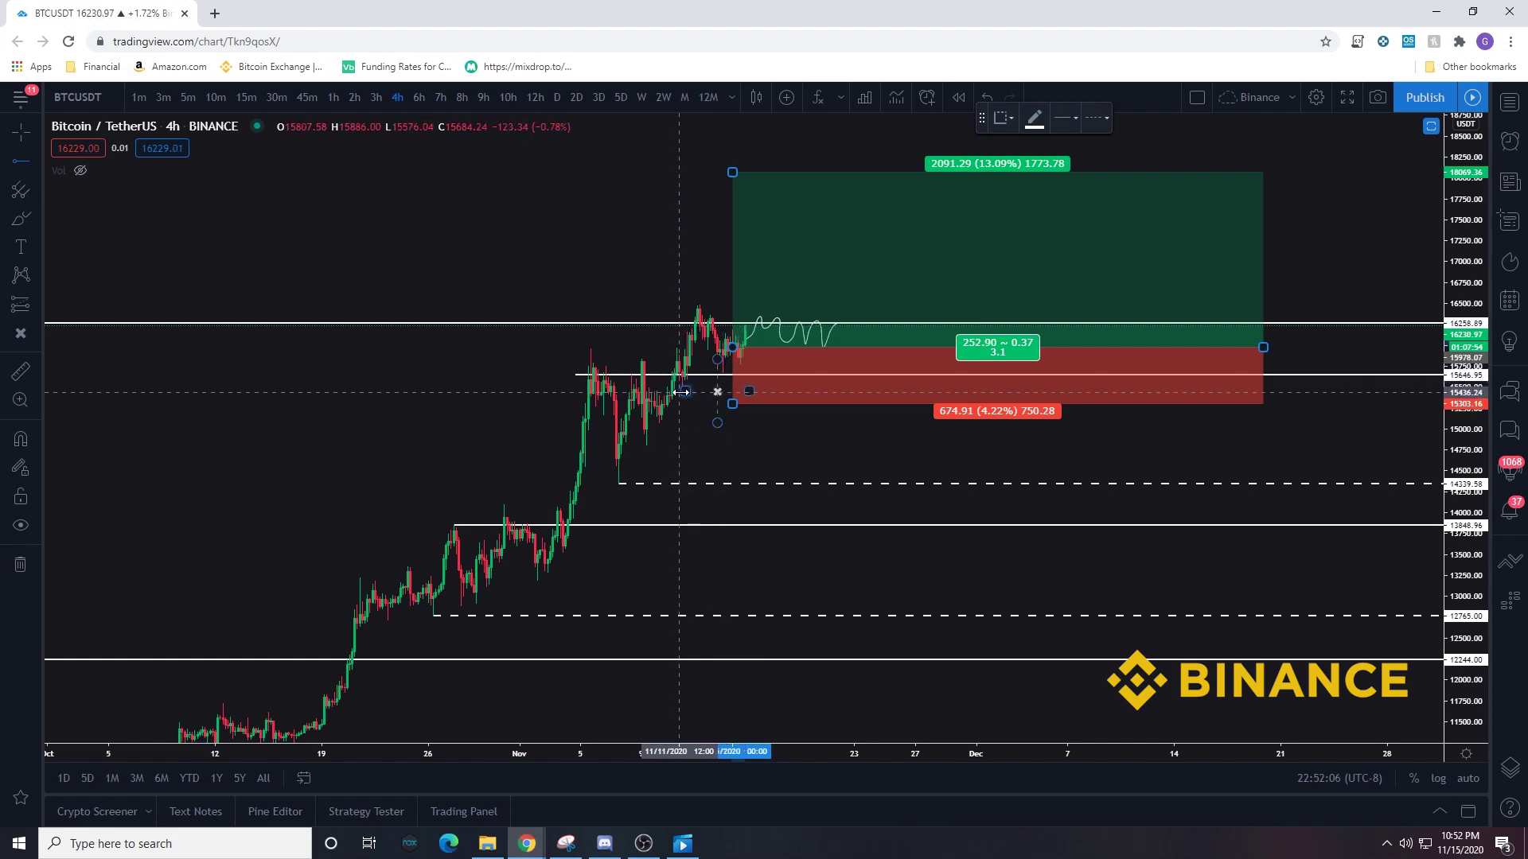
{"action": "left_click", "coordinate": [682, 392]}
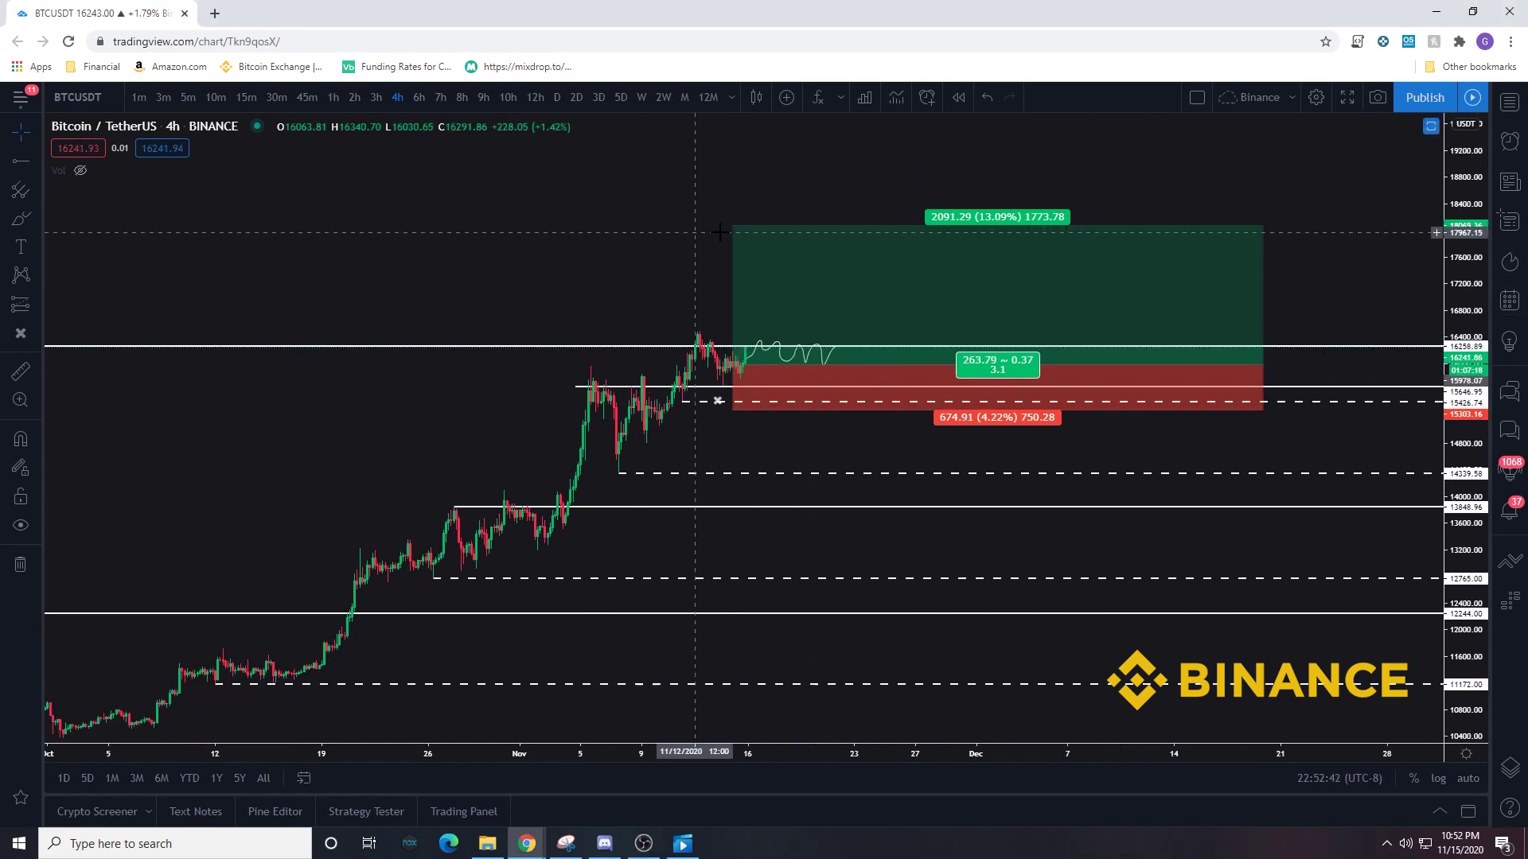
Step: Raise the long position's target to about 19942.77 and extend its end to about 25 December 2020
{"action": "left_click_drag", "start_coordinate": [728, 225], "coordinate": [732, 123]}
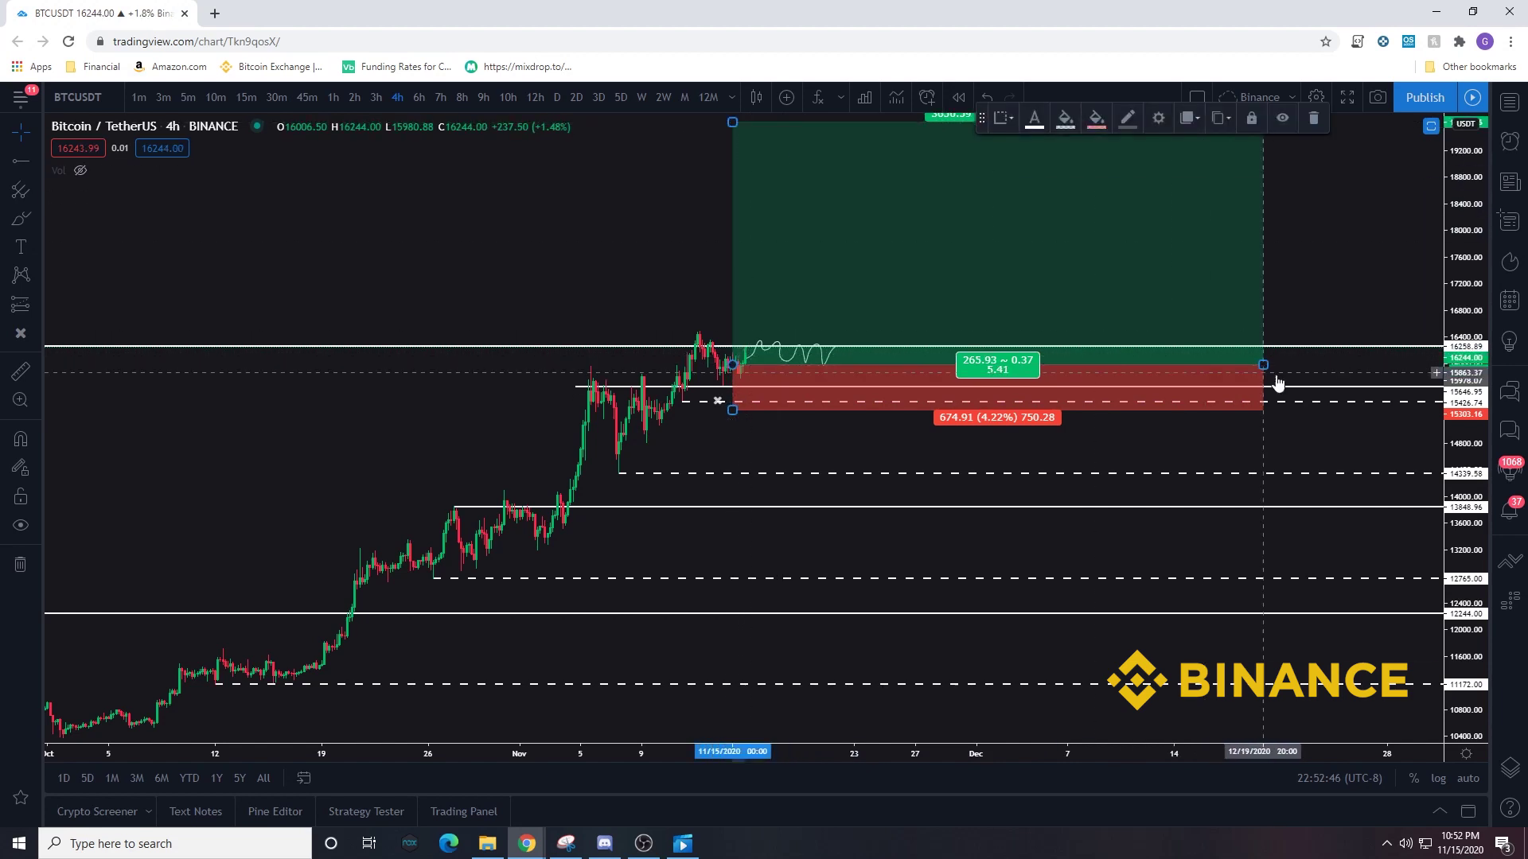
{"action": "left_click_drag", "start_coordinate": [1263, 364], "coordinate": [1341, 366]}
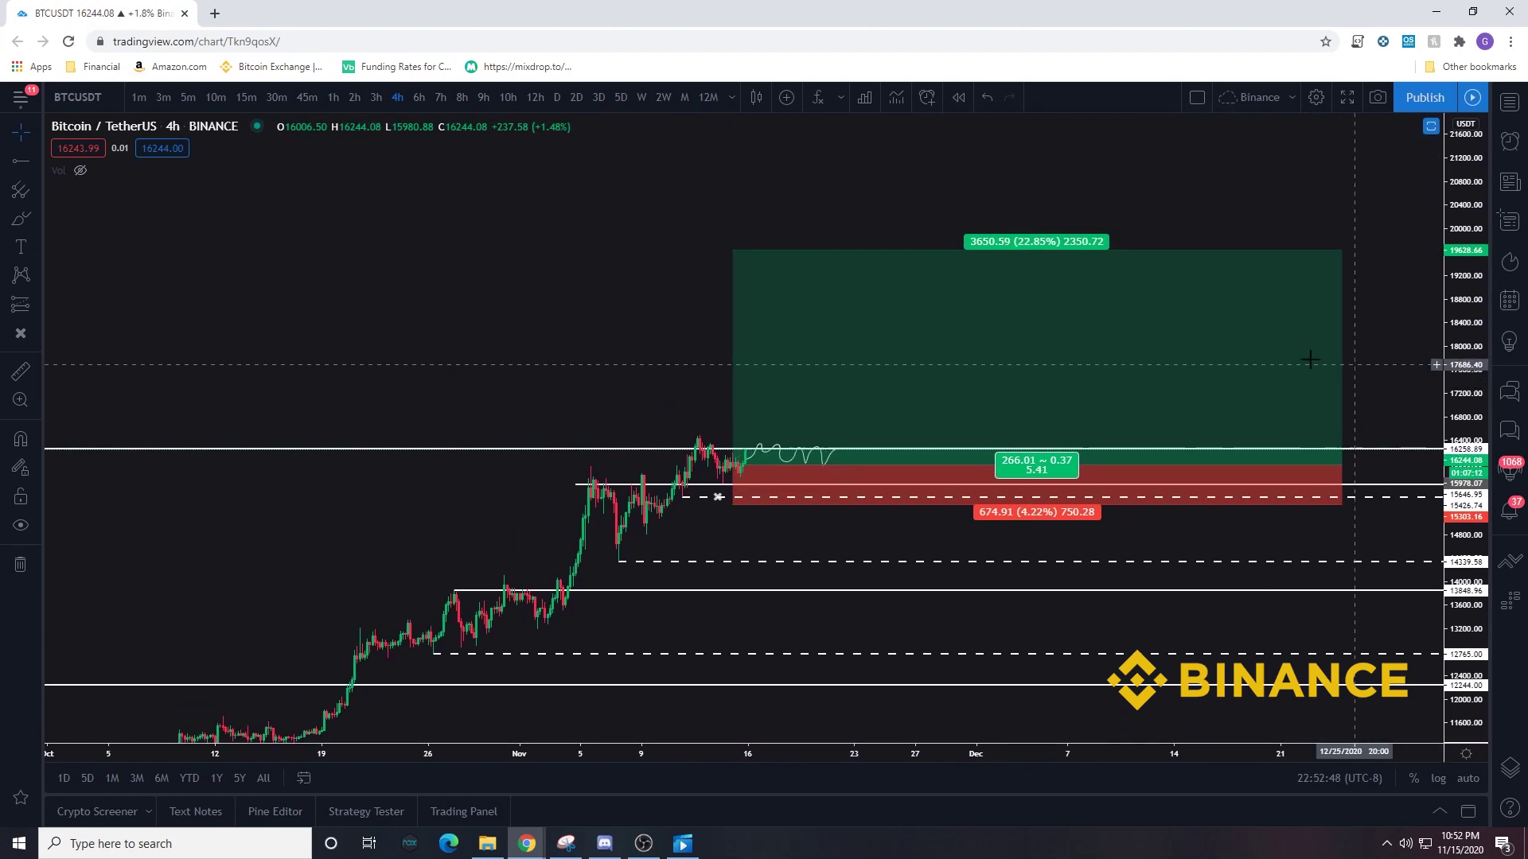
{"action": "left_click_drag", "start_coordinate": [732, 247], "coordinate": [738, 232]}
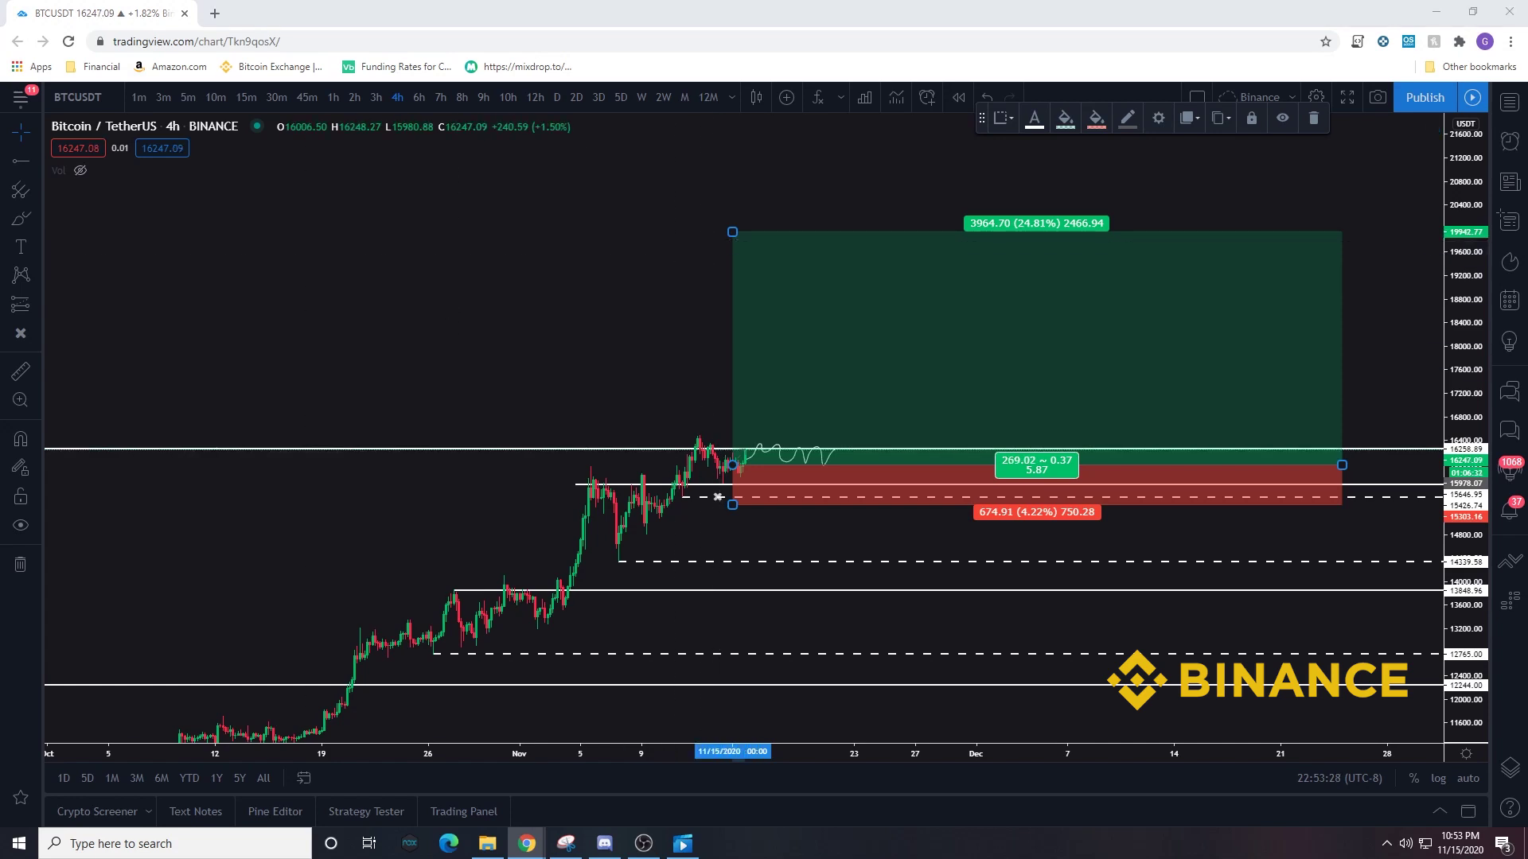
{"action": "right_click", "coordinate": [1129, 414]}
{"action": "left_click", "coordinate": [1310, 409]}
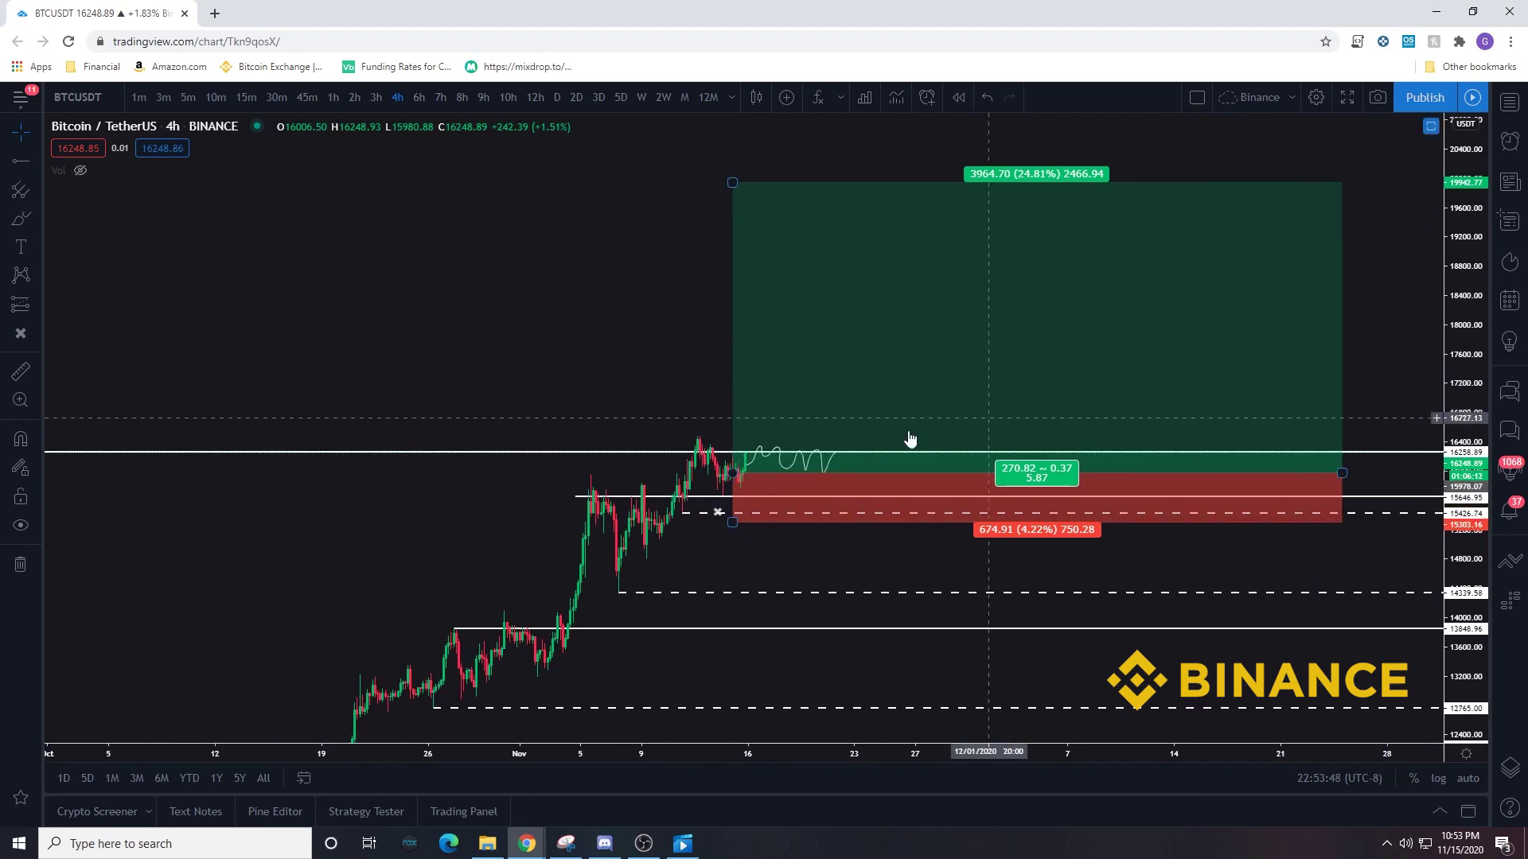
{"action": "left_click", "coordinate": [778, 471]}
{"action": "left_click", "coordinate": [754, 481]}
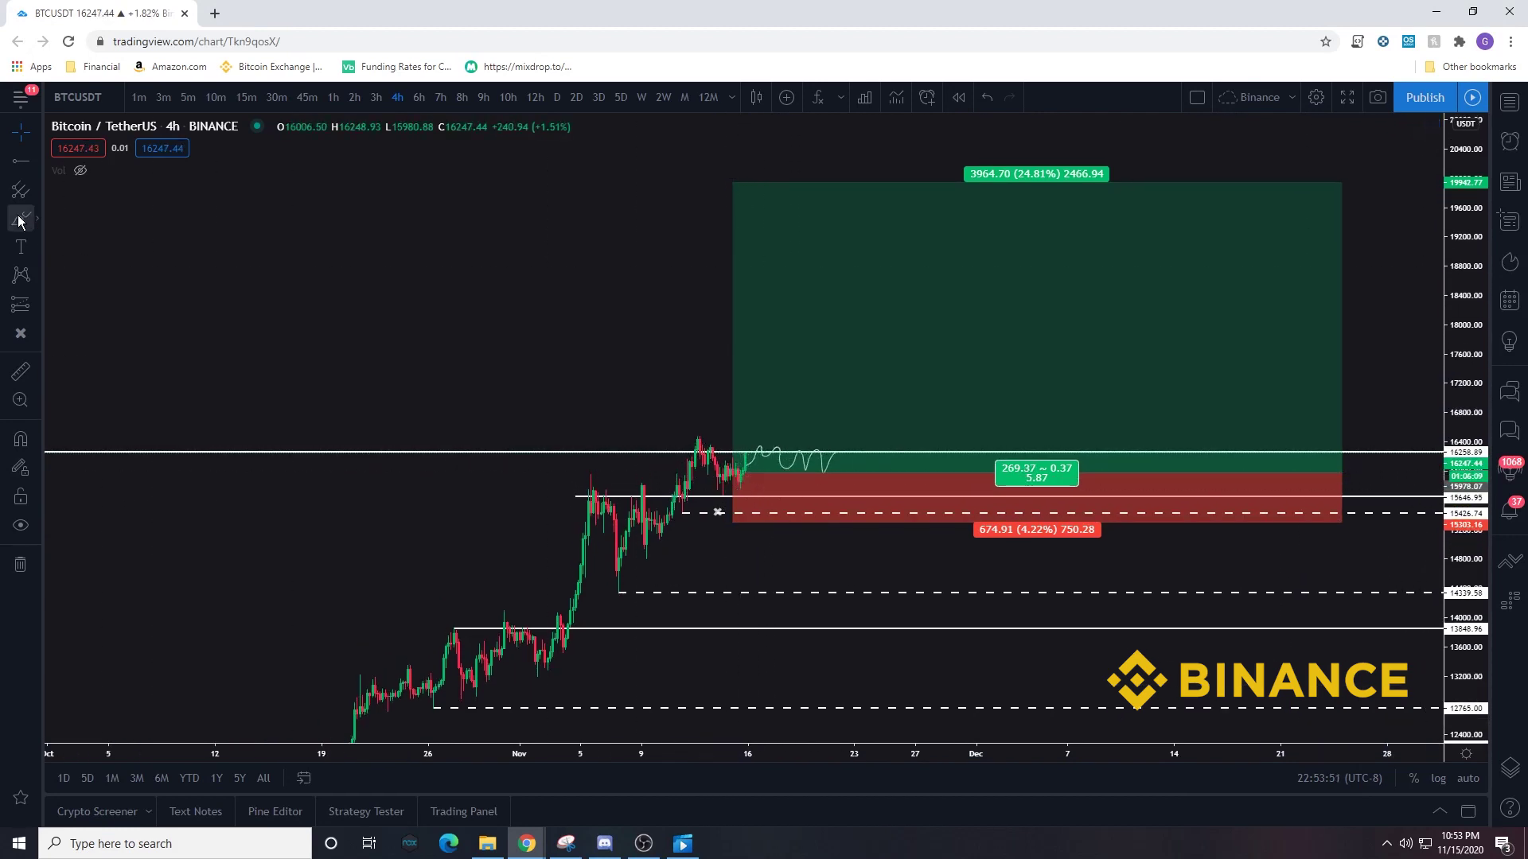
{"action": "left_click", "coordinate": [747, 453]}
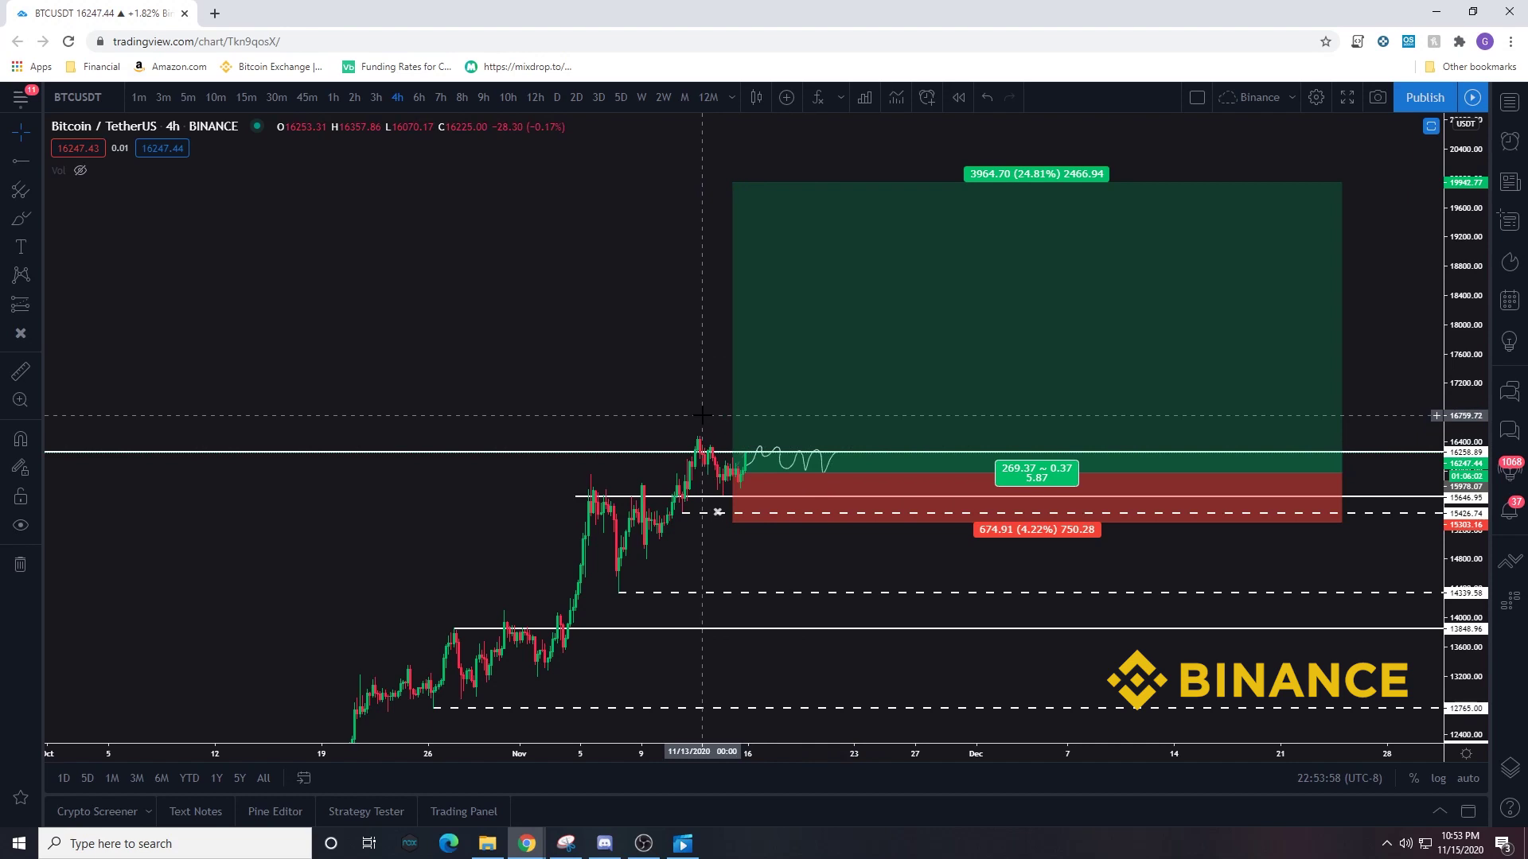
{"action": "left_click_drag", "start_coordinate": [714, 409], "coordinate": [518, 402]}
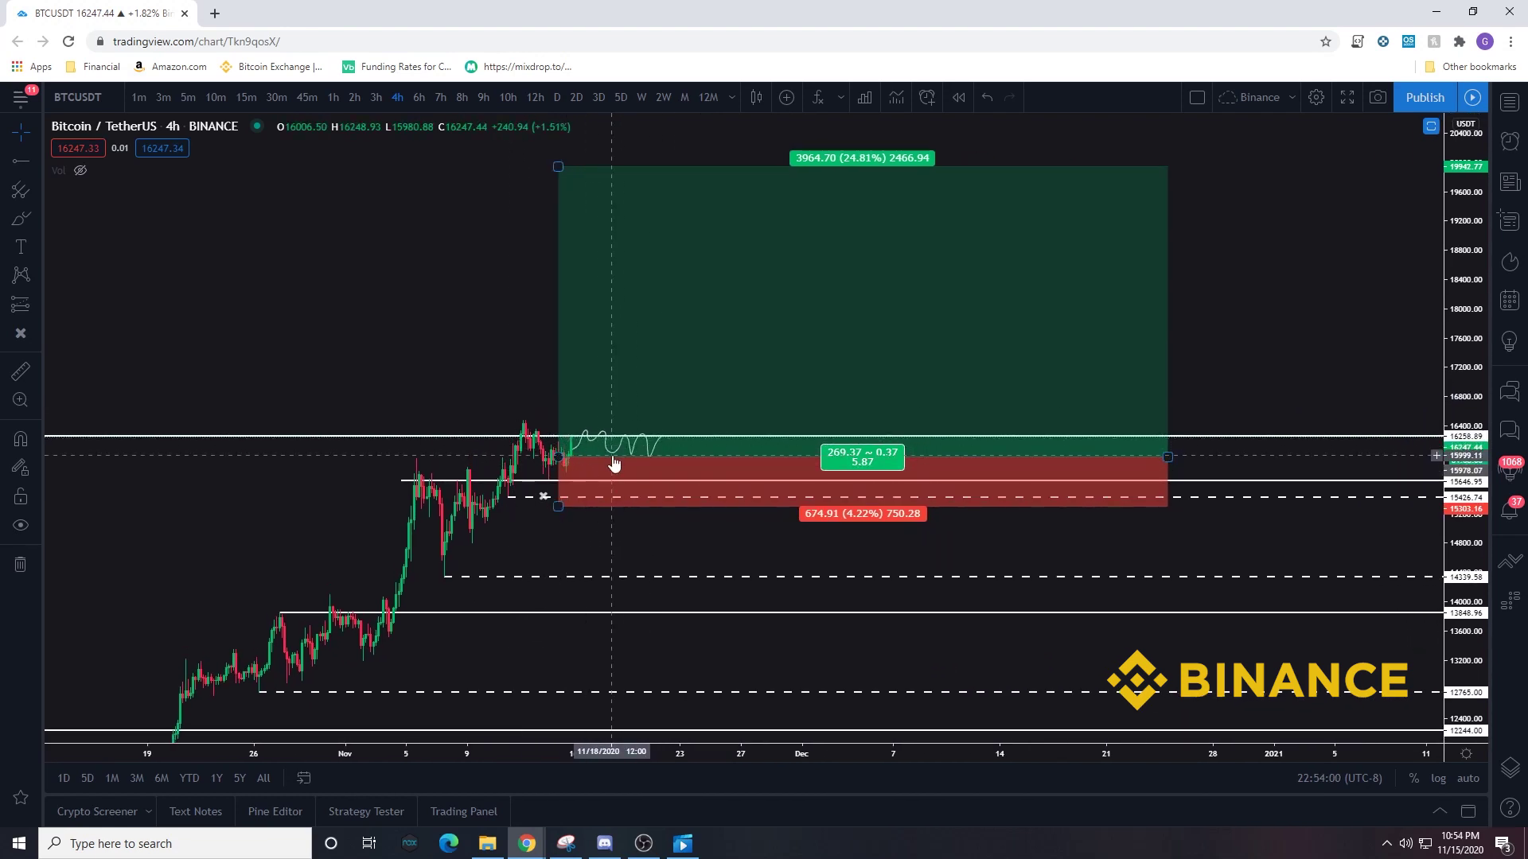
Step: Place a second long position starting about 1 January 2021 with entry 16270.76, target 19976.02 and stop 15214.76, extending it to about 1 February
{"action": "left_click_drag", "start_coordinate": [1272, 368], "coordinate": [1119, 392]}
{"action": "scroll", "coordinate": [1234, 376], "scroll_direction": "down", "scroll_amount": 3}
{"action": "left_click_drag", "start_coordinate": [1234, 377], "coordinate": [946, 374]}
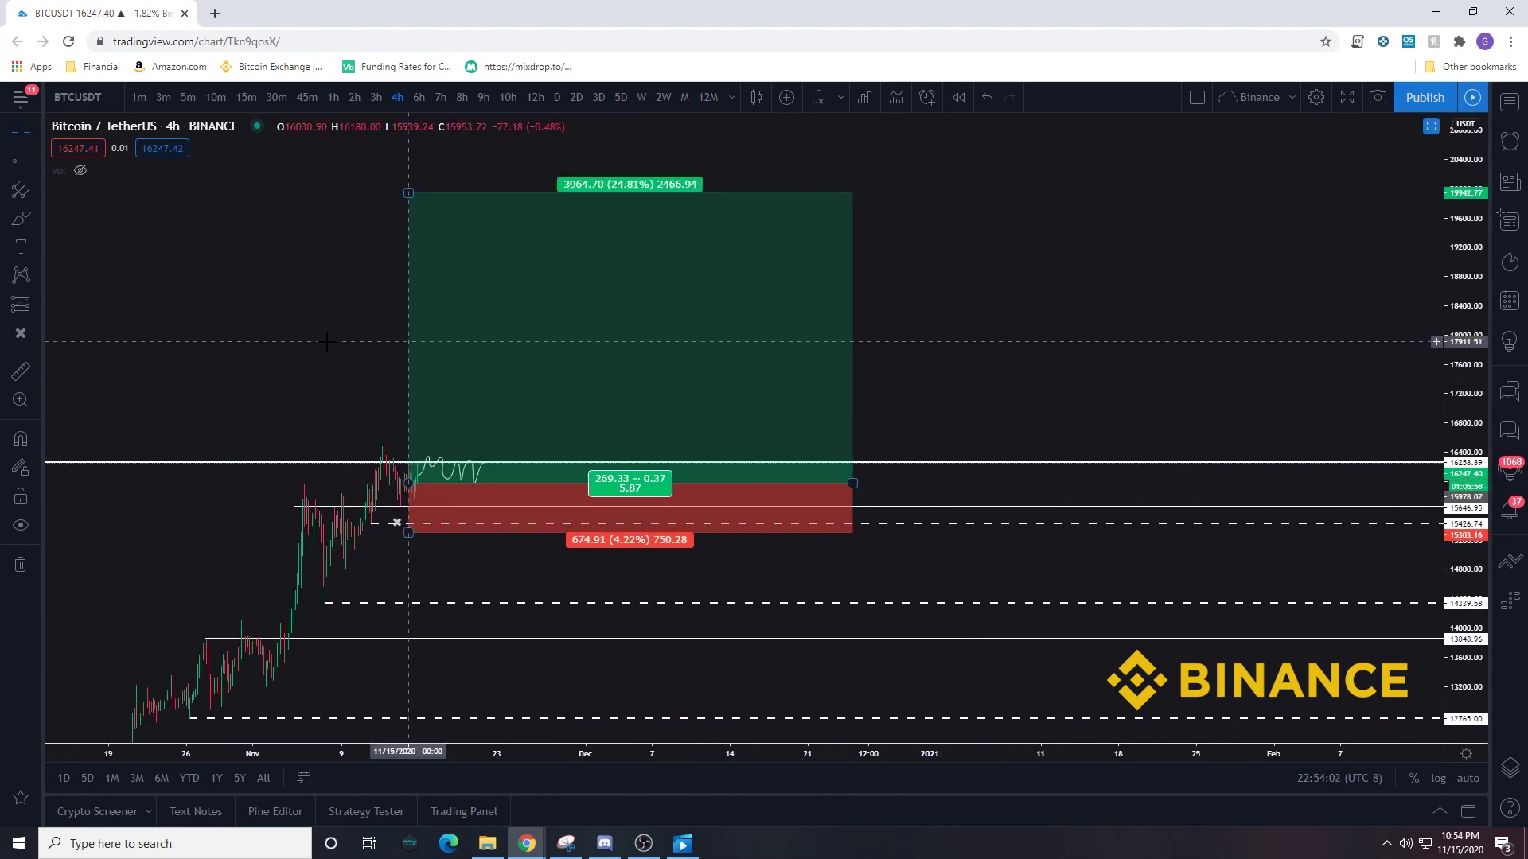
{"action": "left_click", "coordinate": [39, 311]}
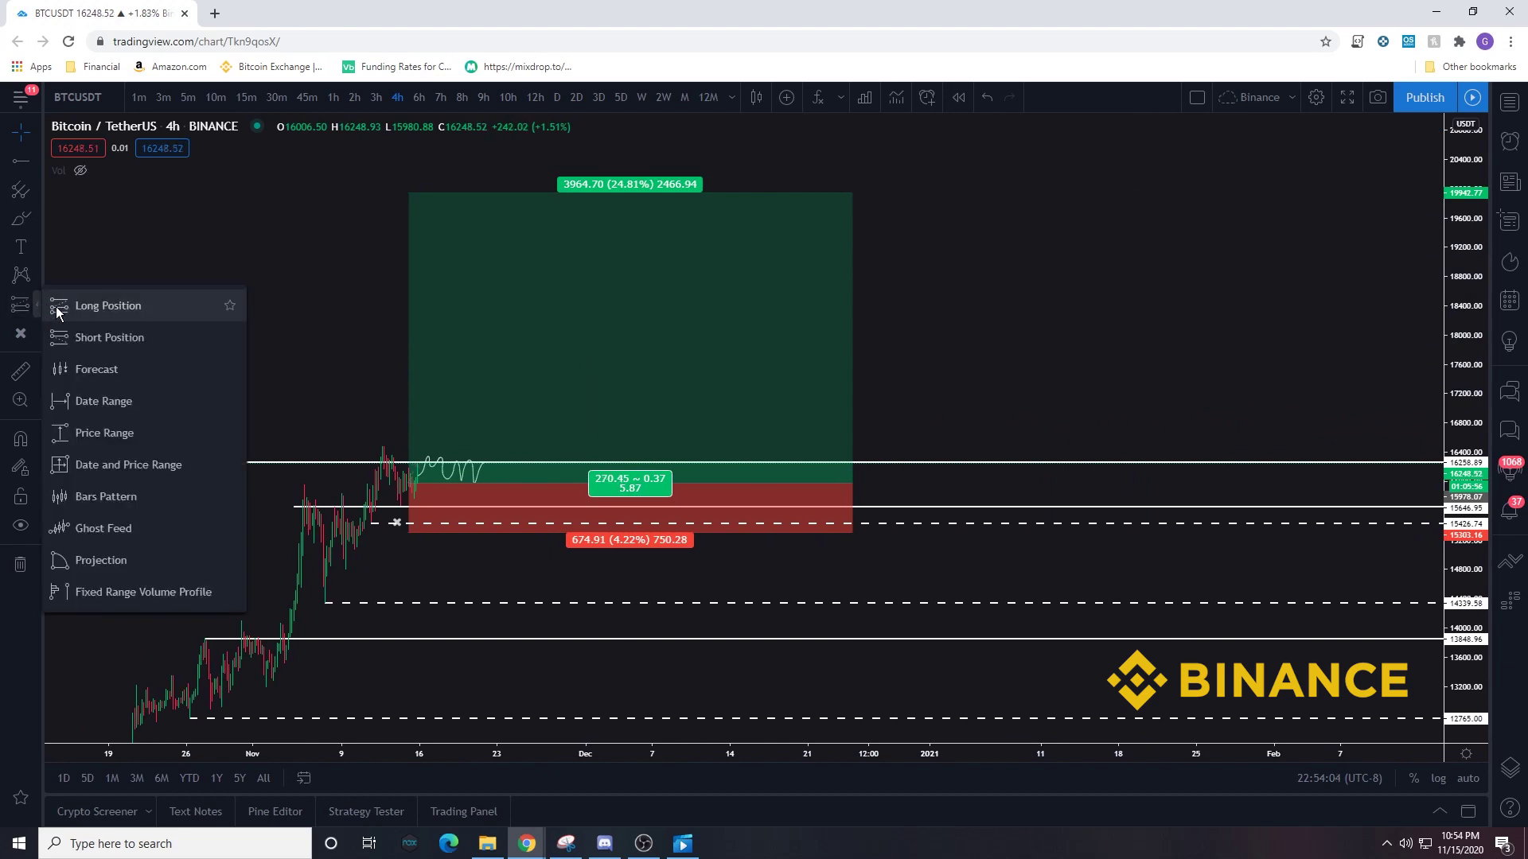
{"action": "left_click", "coordinate": [64, 304]}
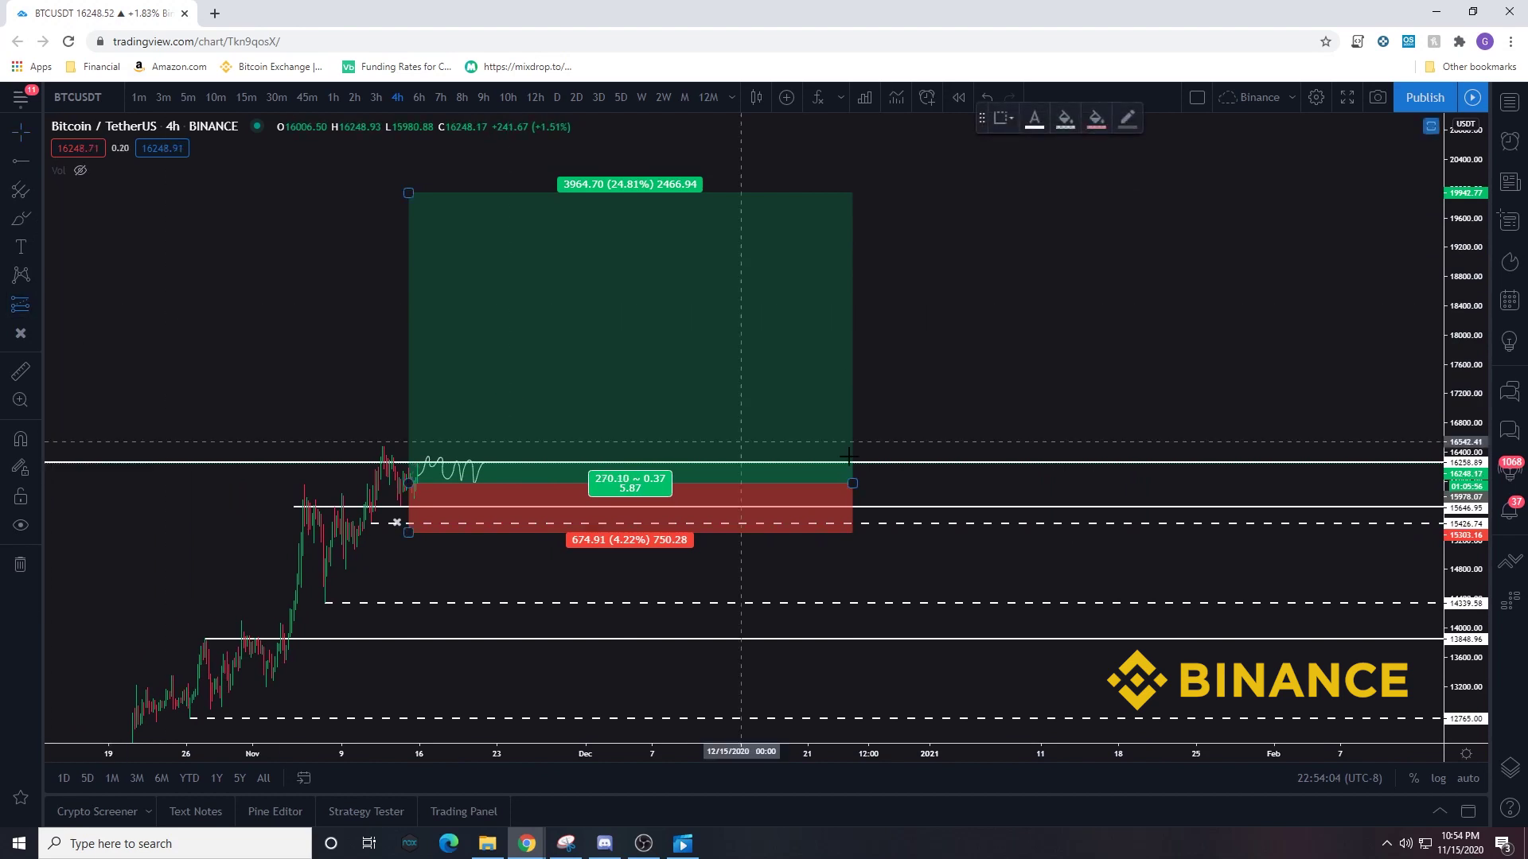
{"action": "left_click", "coordinate": [940, 461]}
{"action": "left_click_drag", "start_coordinate": [940, 378], "coordinate": [940, 191]}
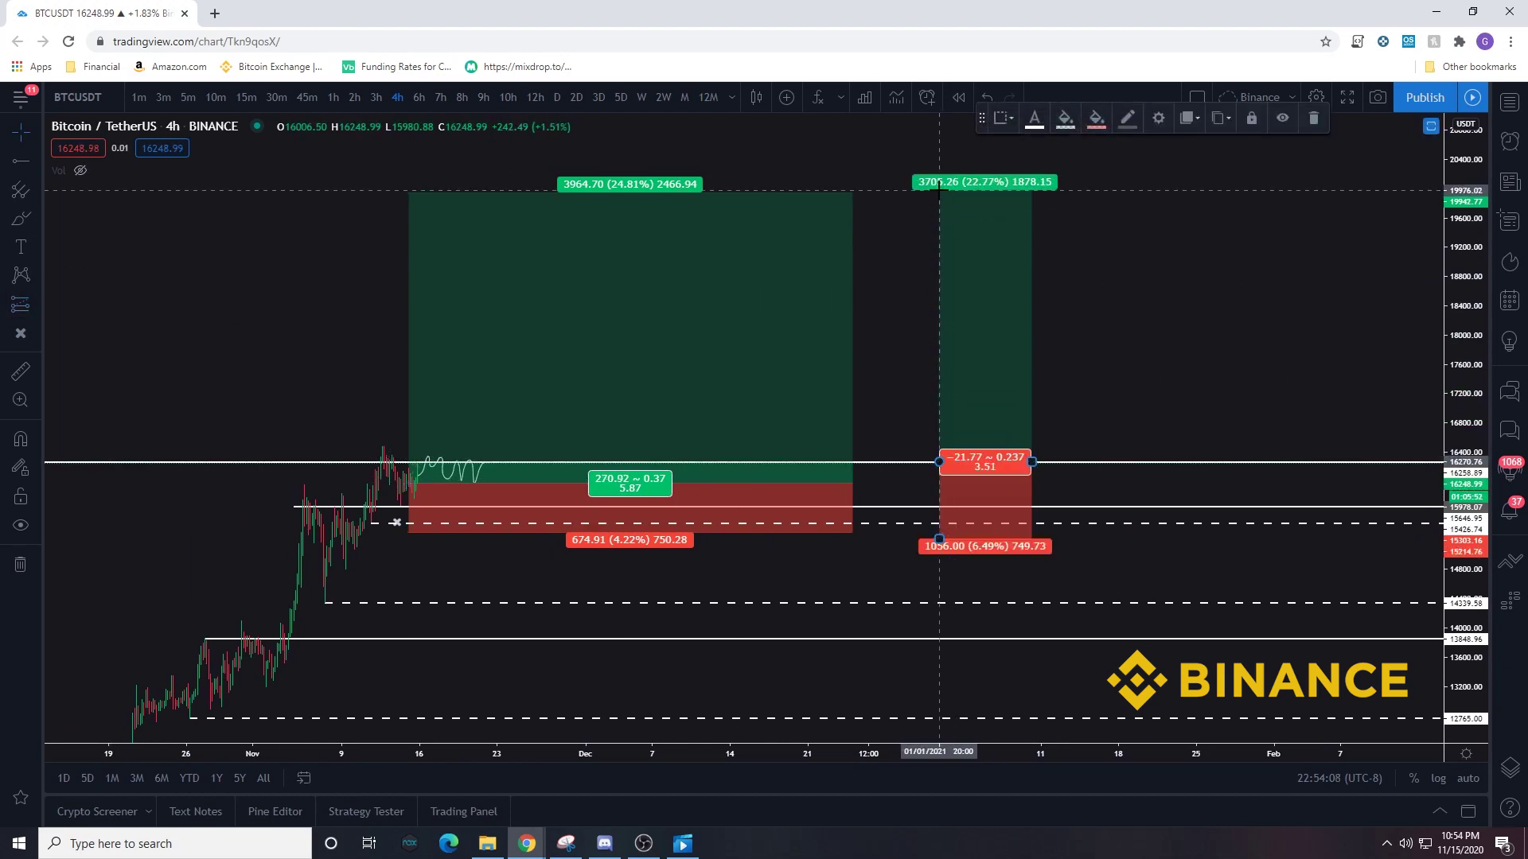
{"action": "left_click_drag", "start_coordinate": [1032, 461], "coordinate": [1275, 461]}
Step: Brush a wavy price path leading into the second long position and circle the area around its entry level
{"action": "left_click", "coordinate": [21, 219]}
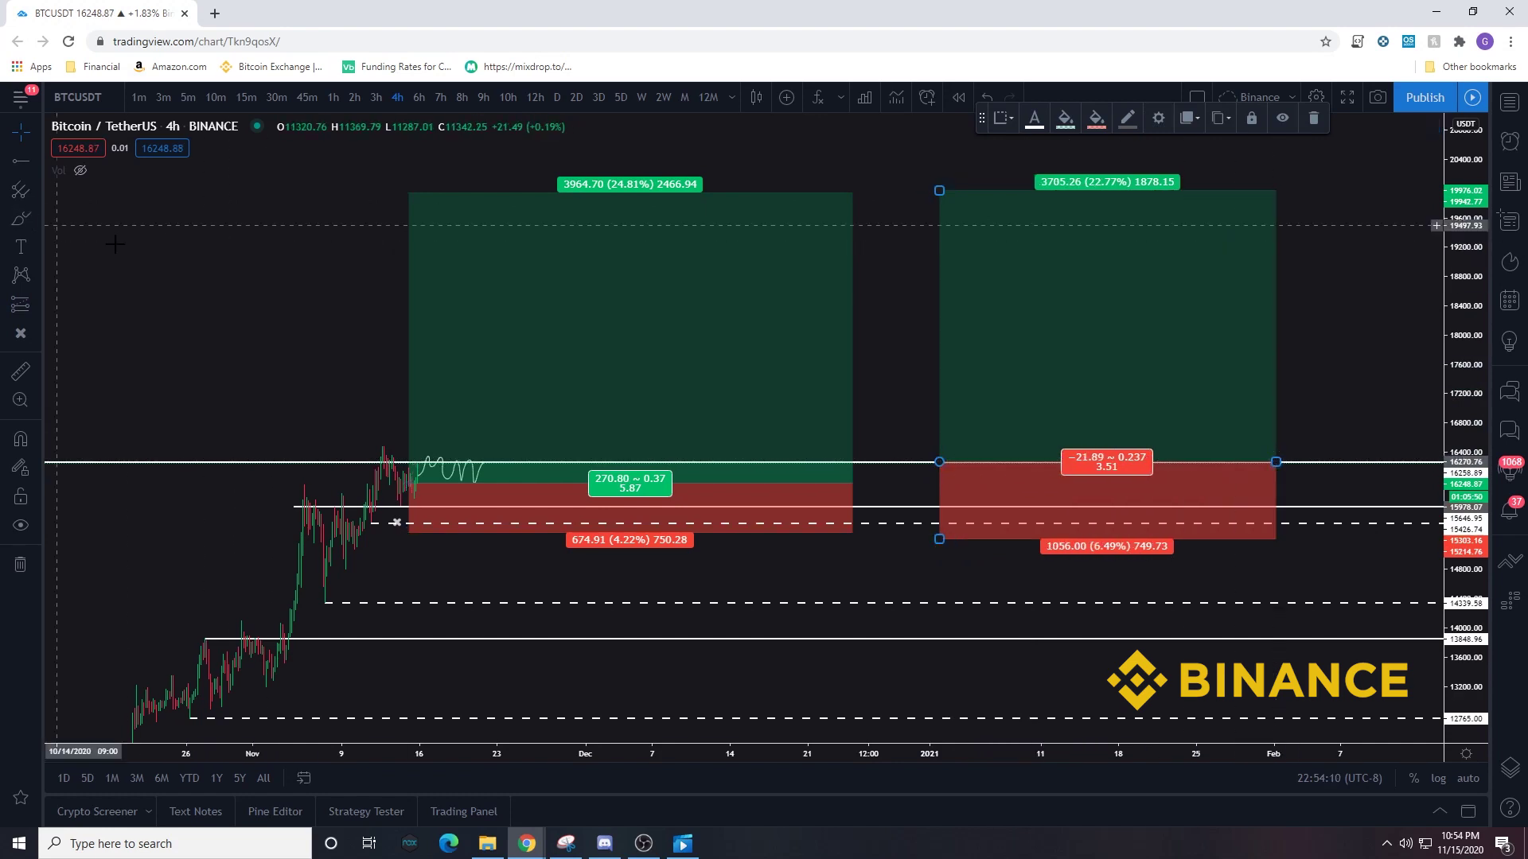
{"action": "mouse_move", "coordinate": [872, 478]}
{"action": "left_mouse_down"}
{"action": "mouse_move", "coordinate": [907, 438]}
{"action": "mouse_move", "coordinate": [931, 458]}
{"action": "mouse_move", "coordinate": [1017, 456]}
{"action": "left_mouse_up"}
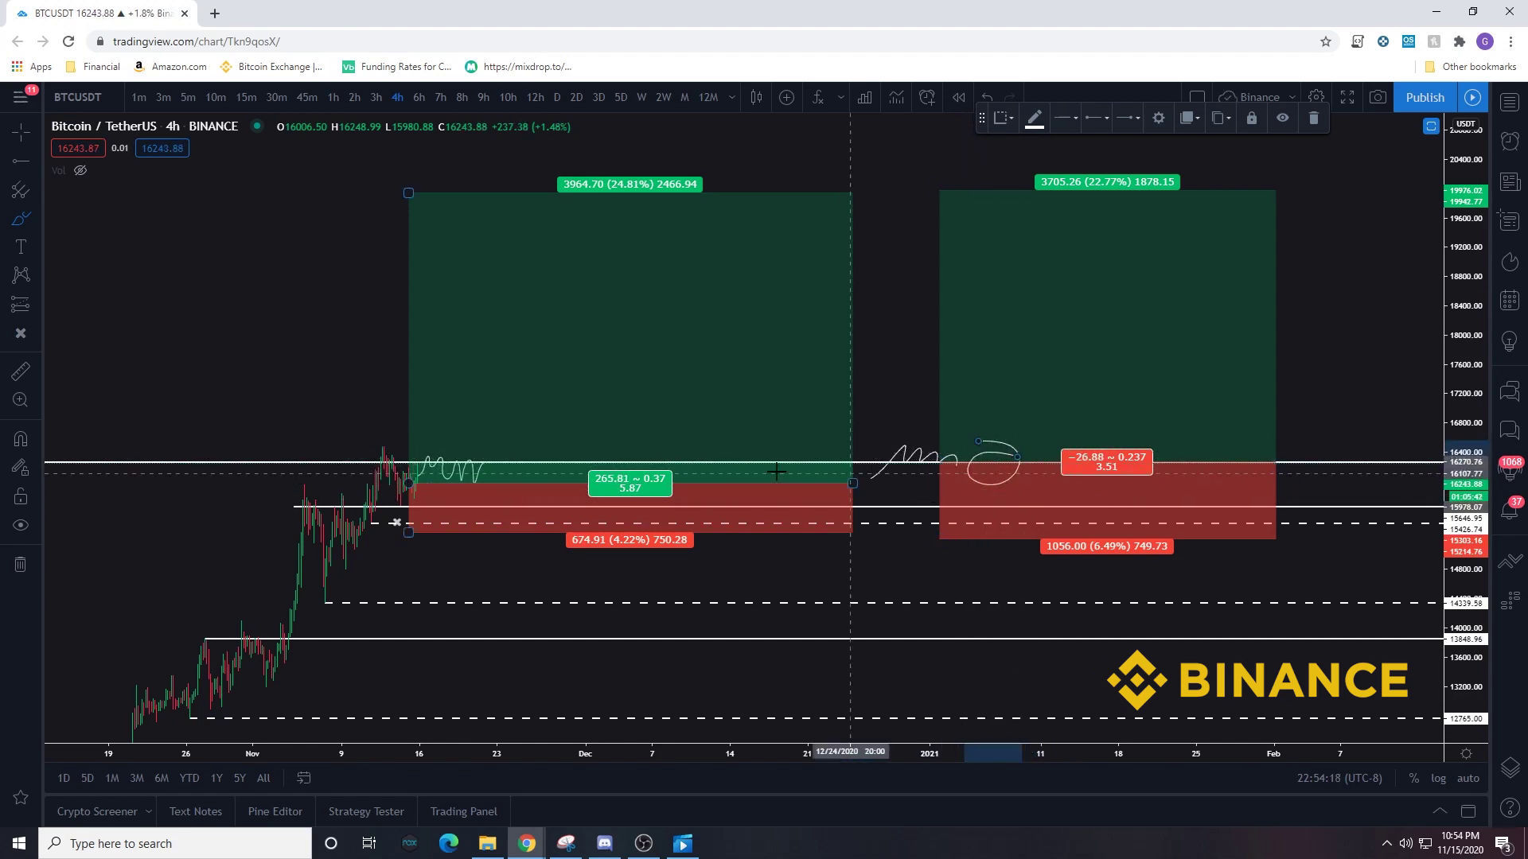
{"action": "left_click", "coordinate": [923, 461]}
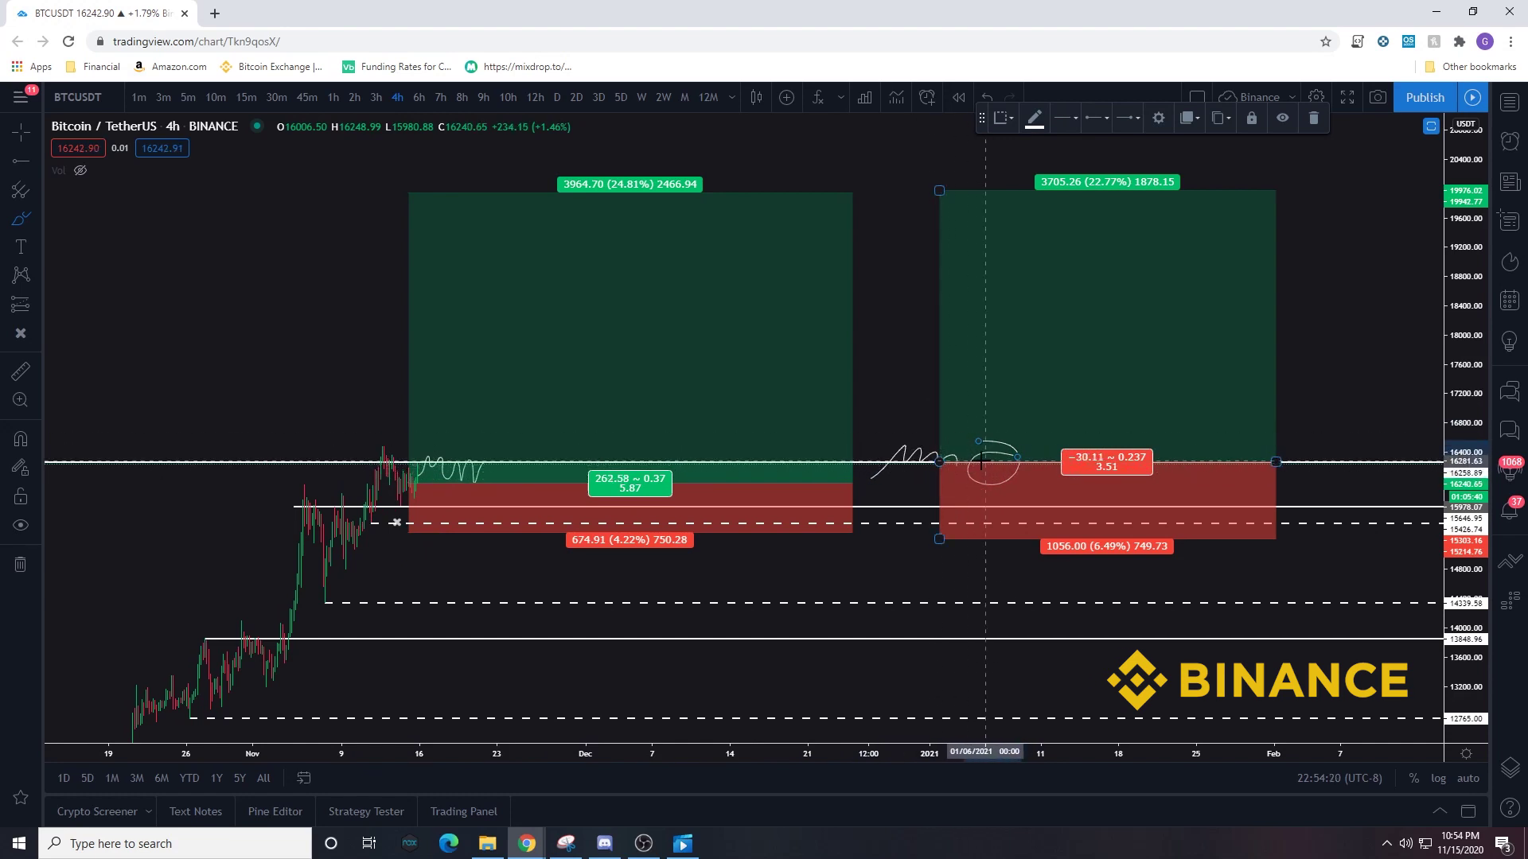
{"action": "left_click", "coordinate": [422, 440]}
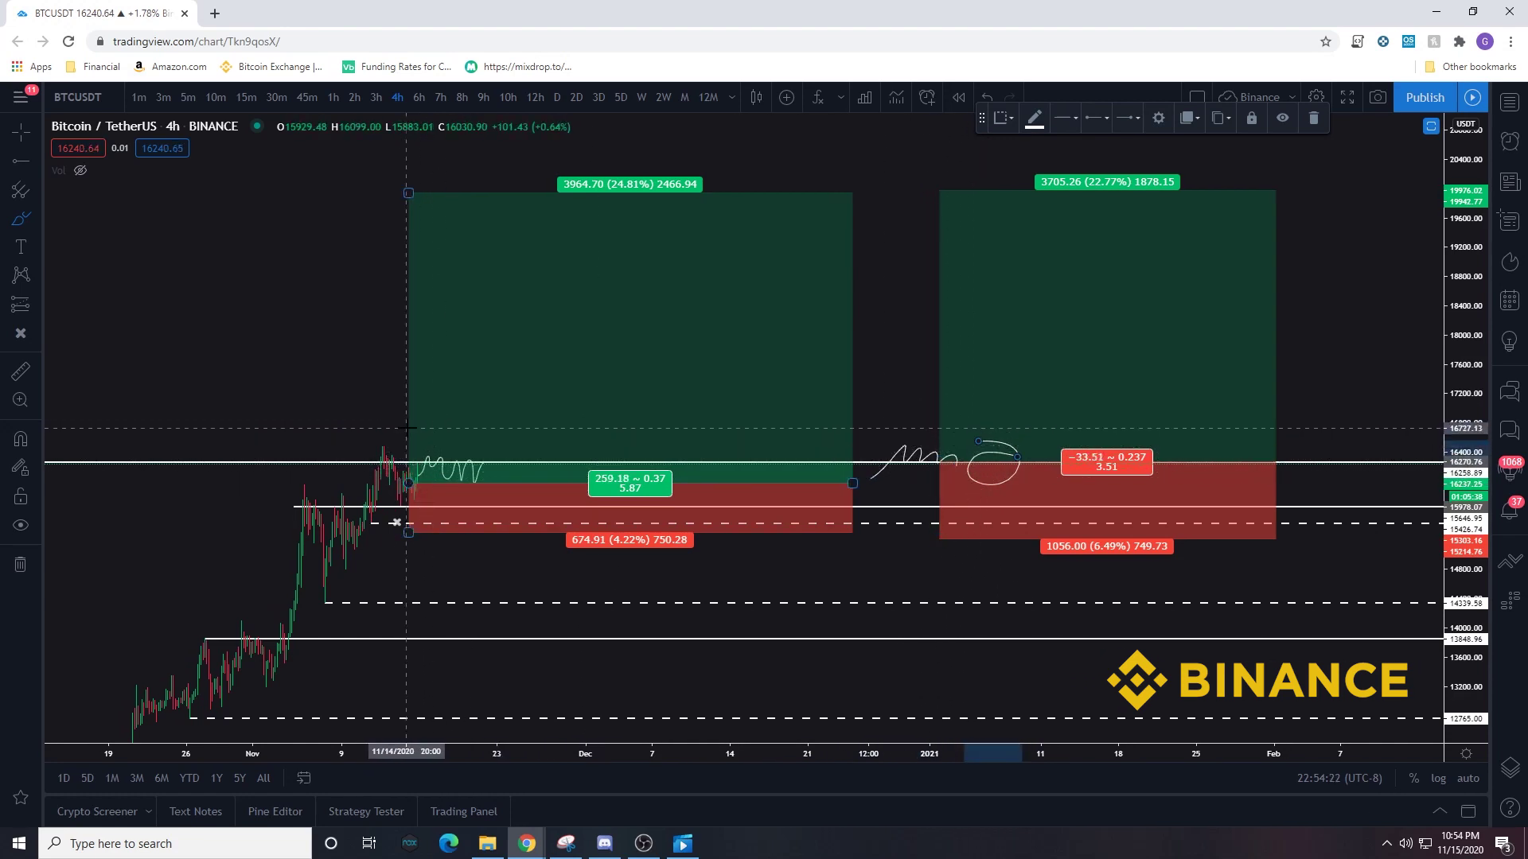
{"action": "left_click", "coordinate": [1001, 484]}
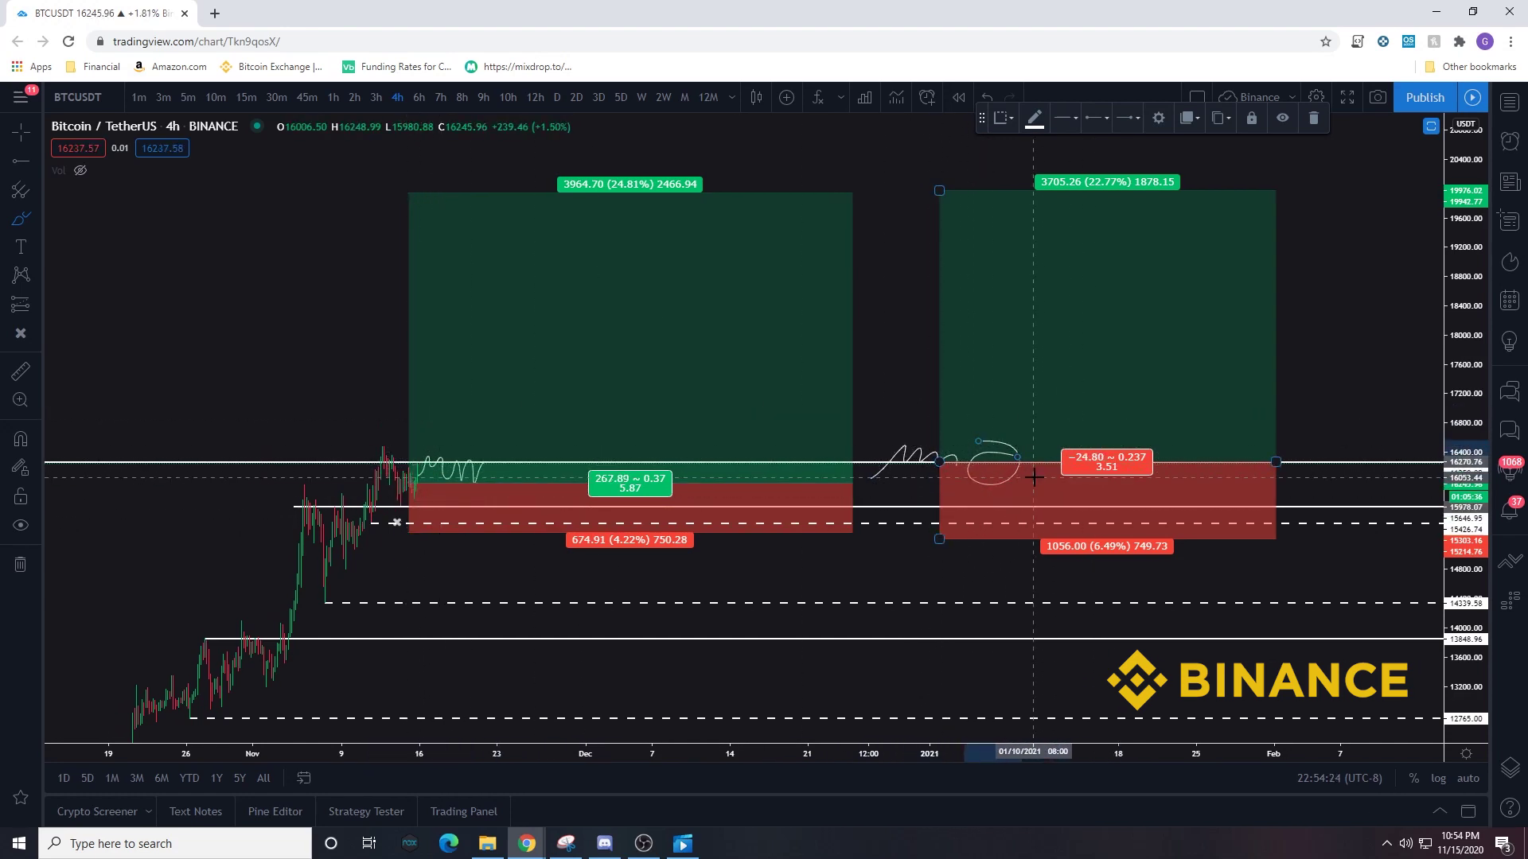
{"action": "left_click", "coordinate": [1014, 471]}
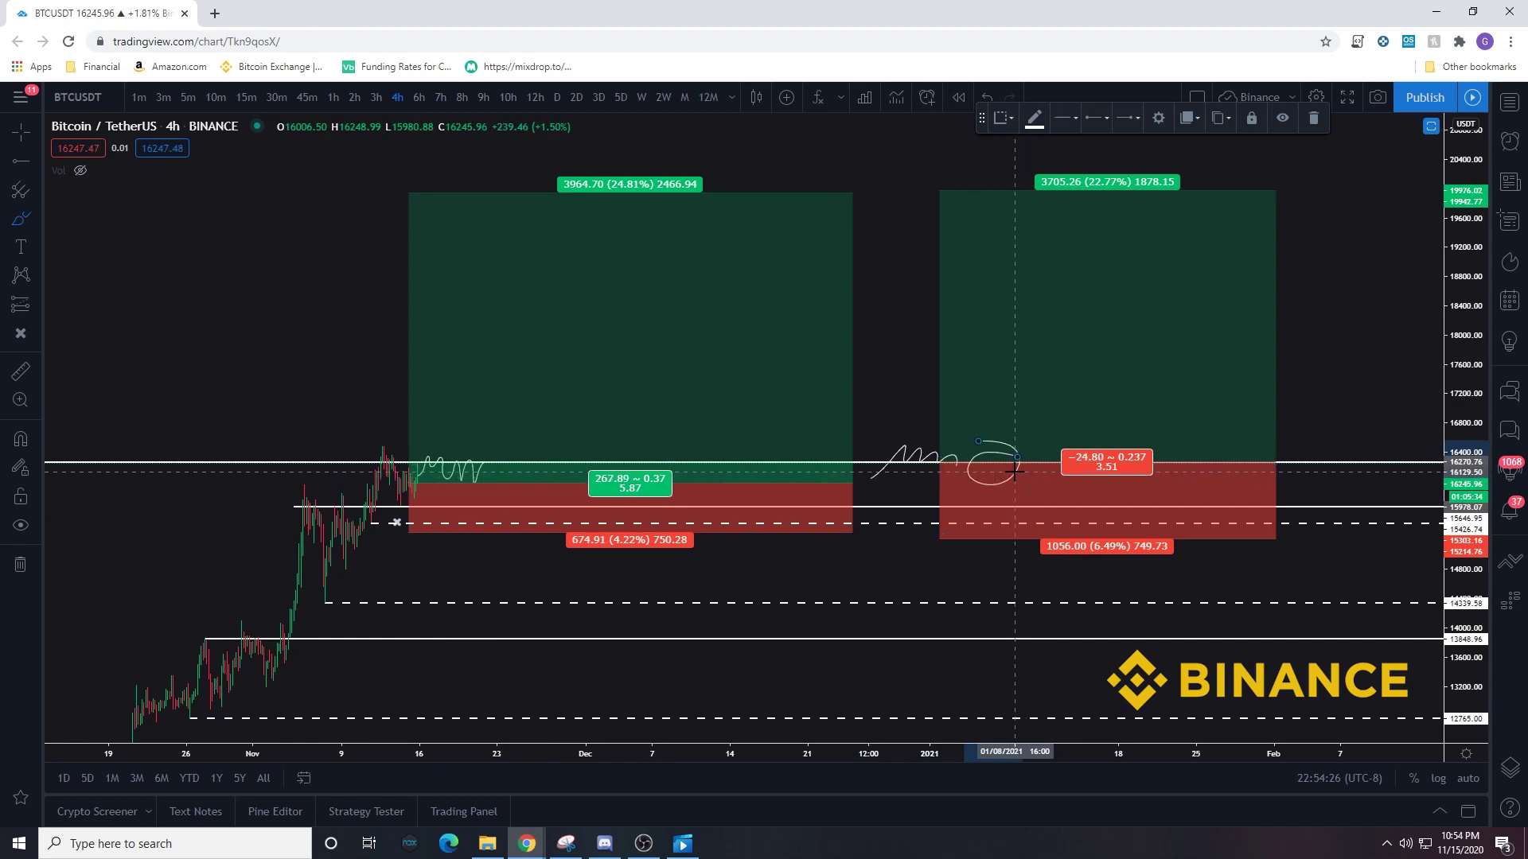
{"action": "left_click", "coordinate": [964, 475]}
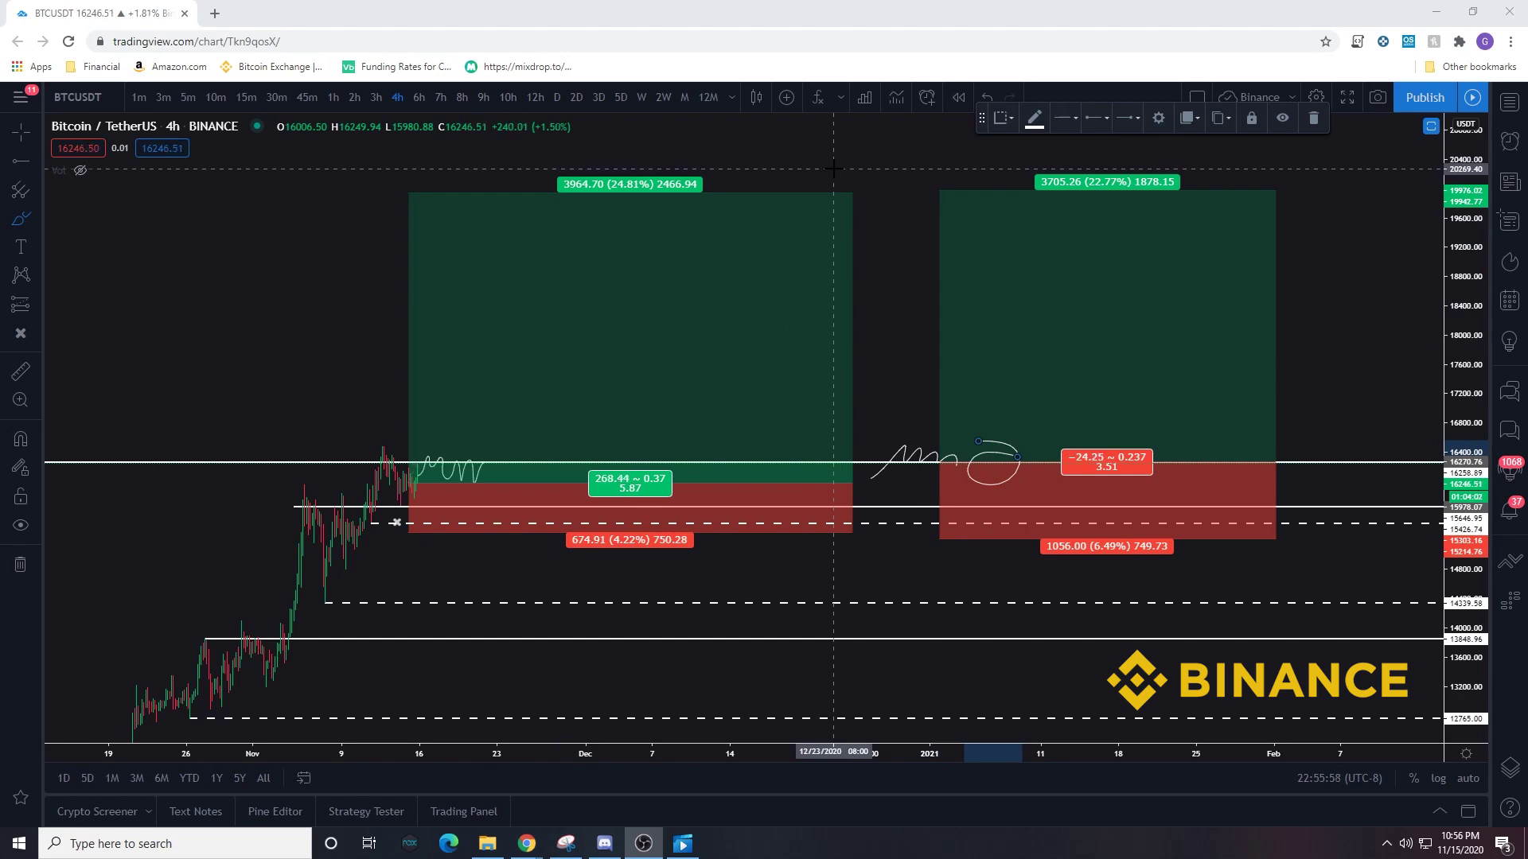
{"action": "left_click", "coordinate": [738, 401]}
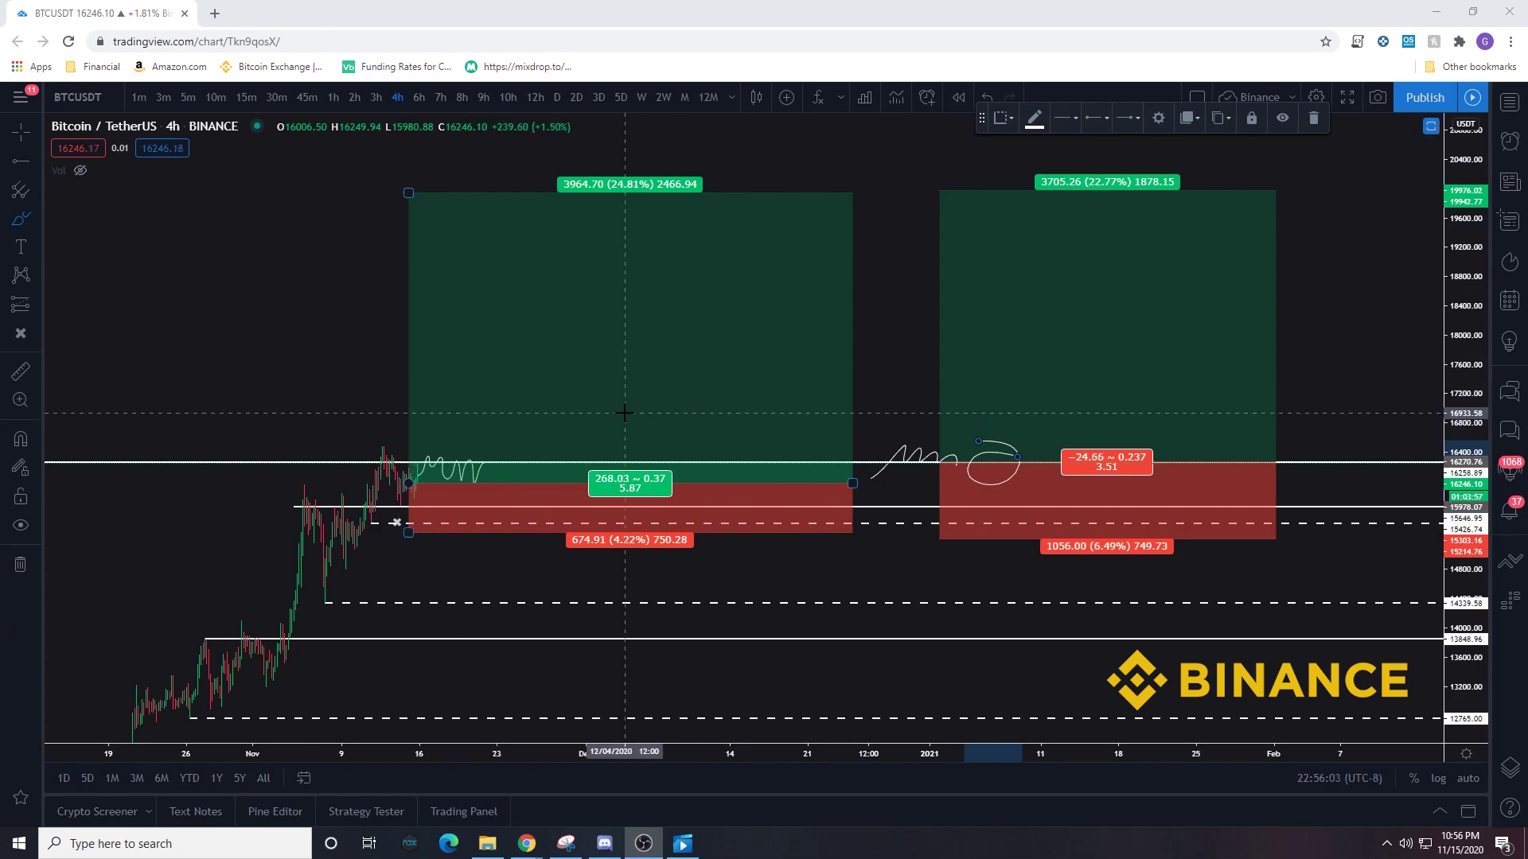